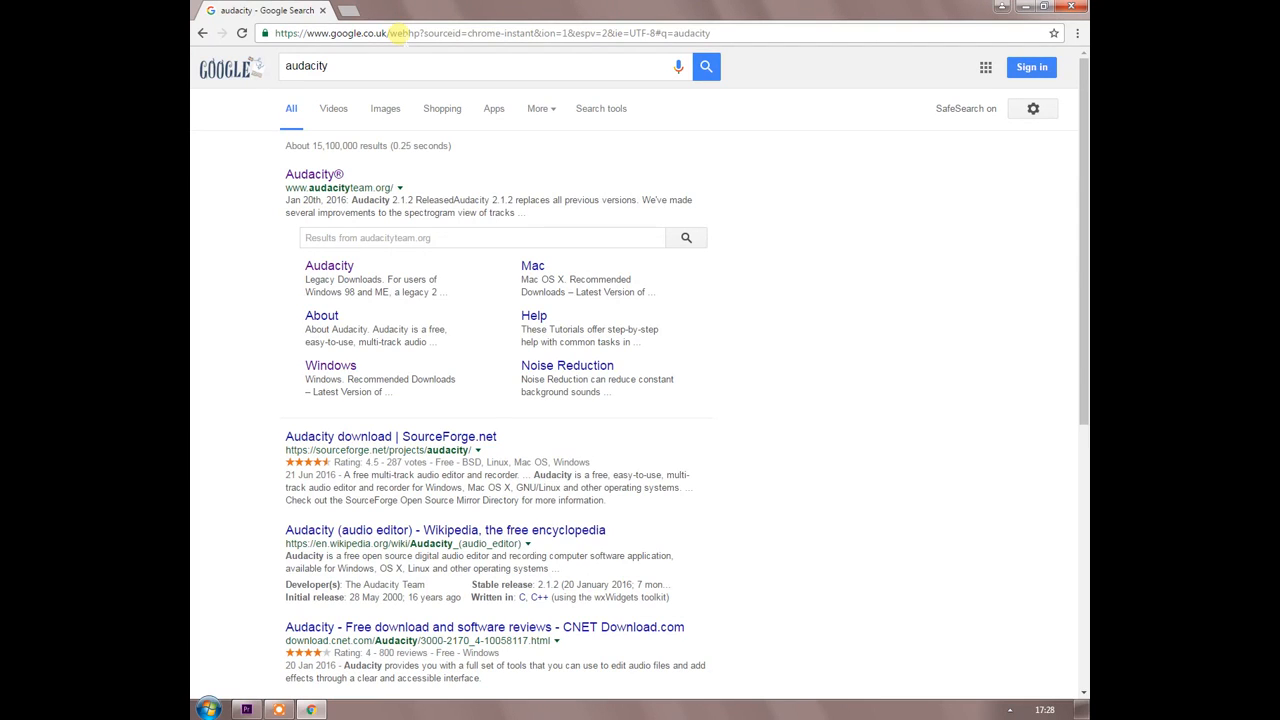
Open the official Audacity website from the search results and download the Audacity 2.1.2 Windows Zip.
left_click(308, 177)
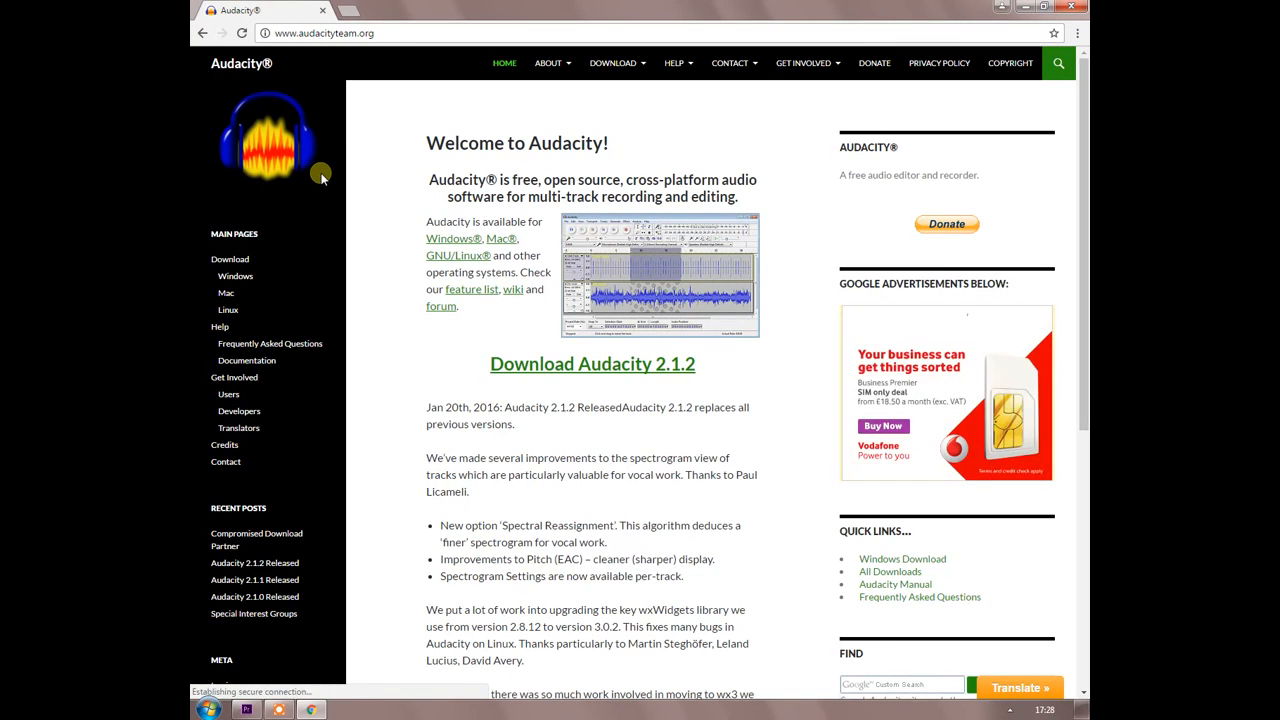
left_click(559, 372)
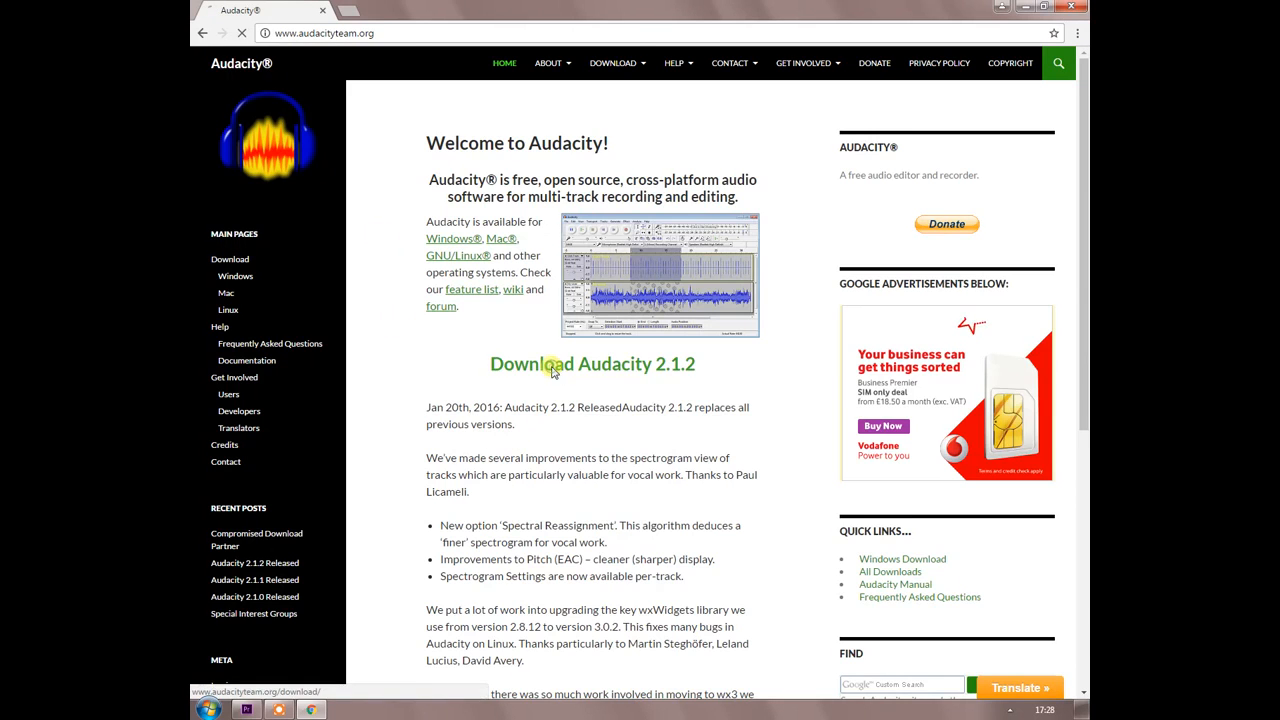
left_click(530, 200)
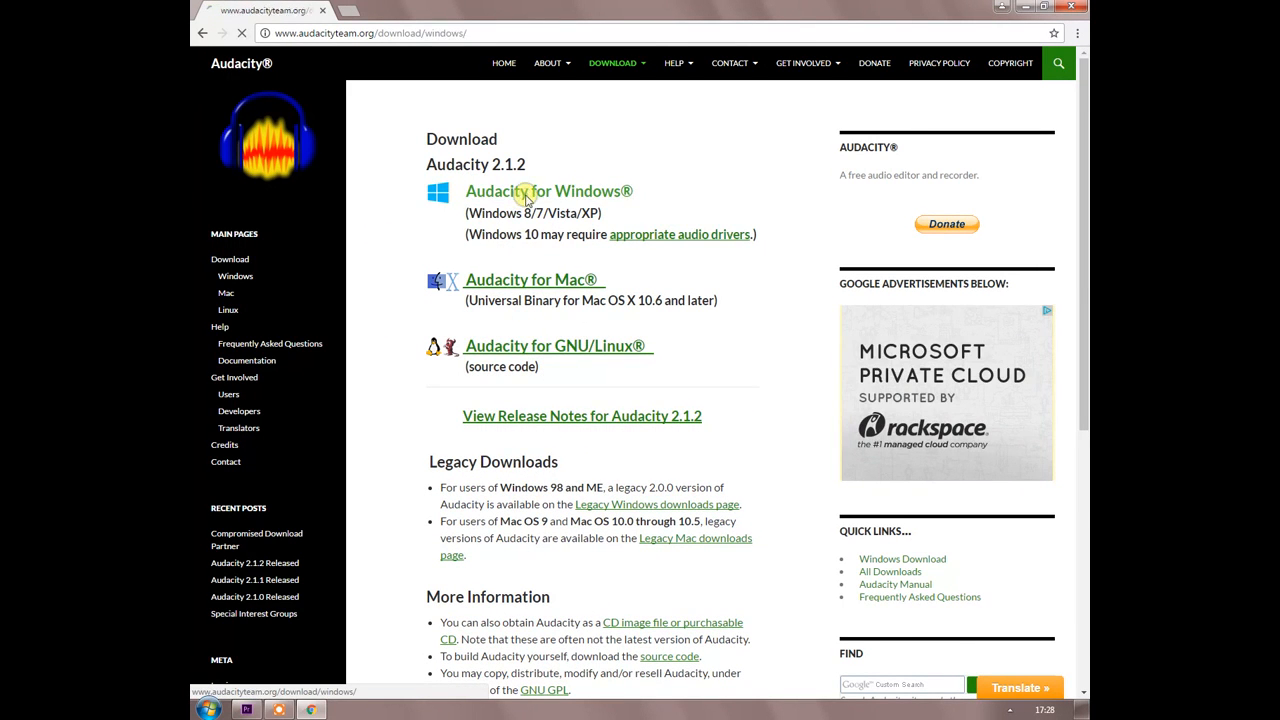
left_click(518, 285)
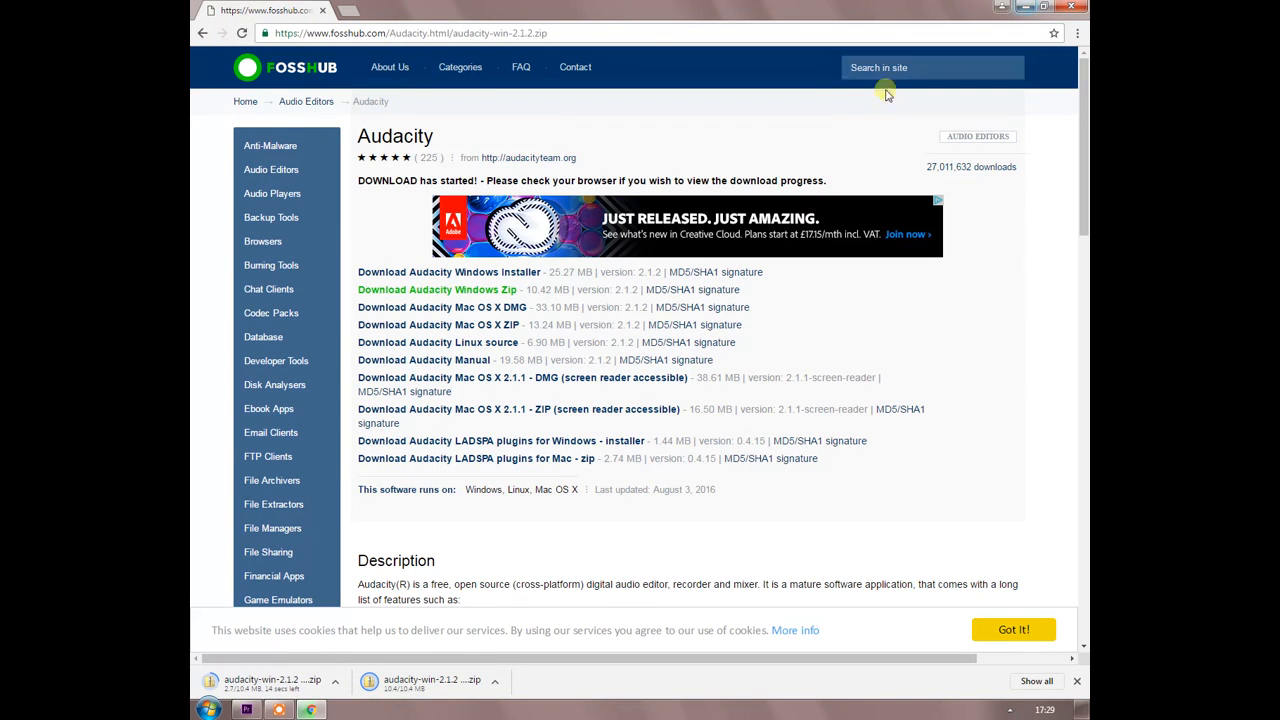
Open the downloaded Audacity zip and copy its Audacity folder to the desktop, placed below the existing icons.
left_click(494, 683)
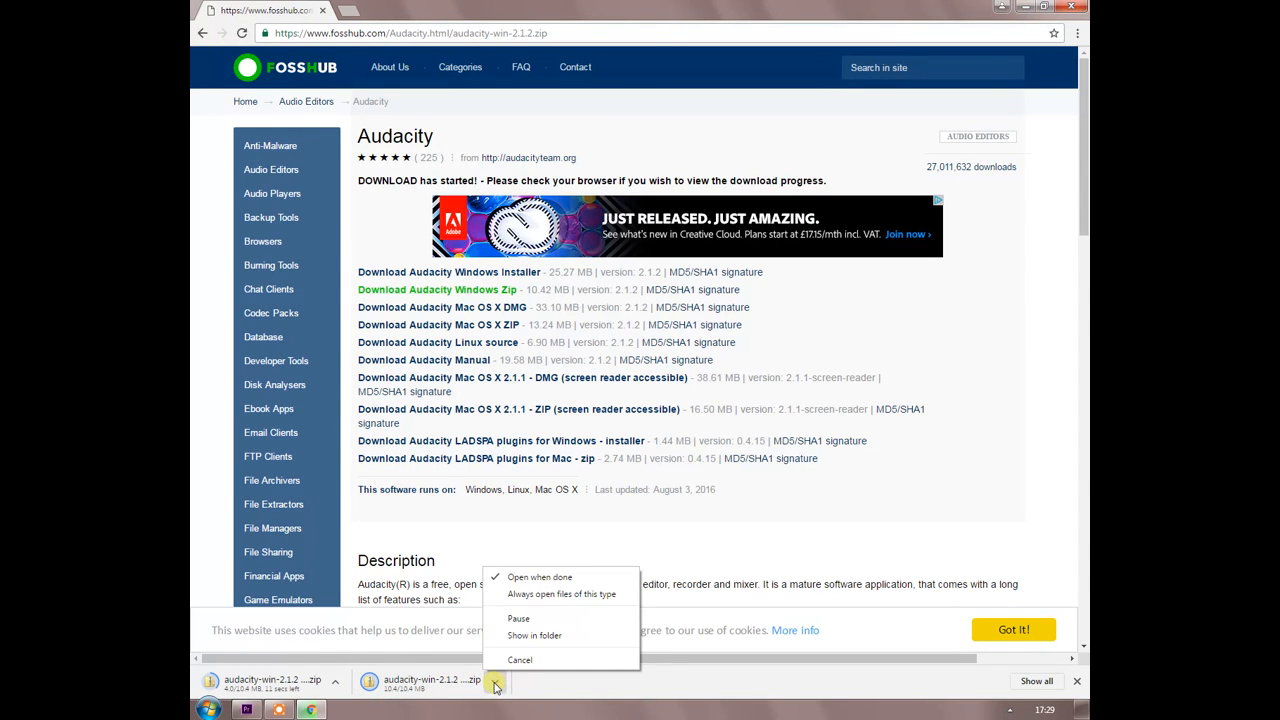
left_click(409, 691)
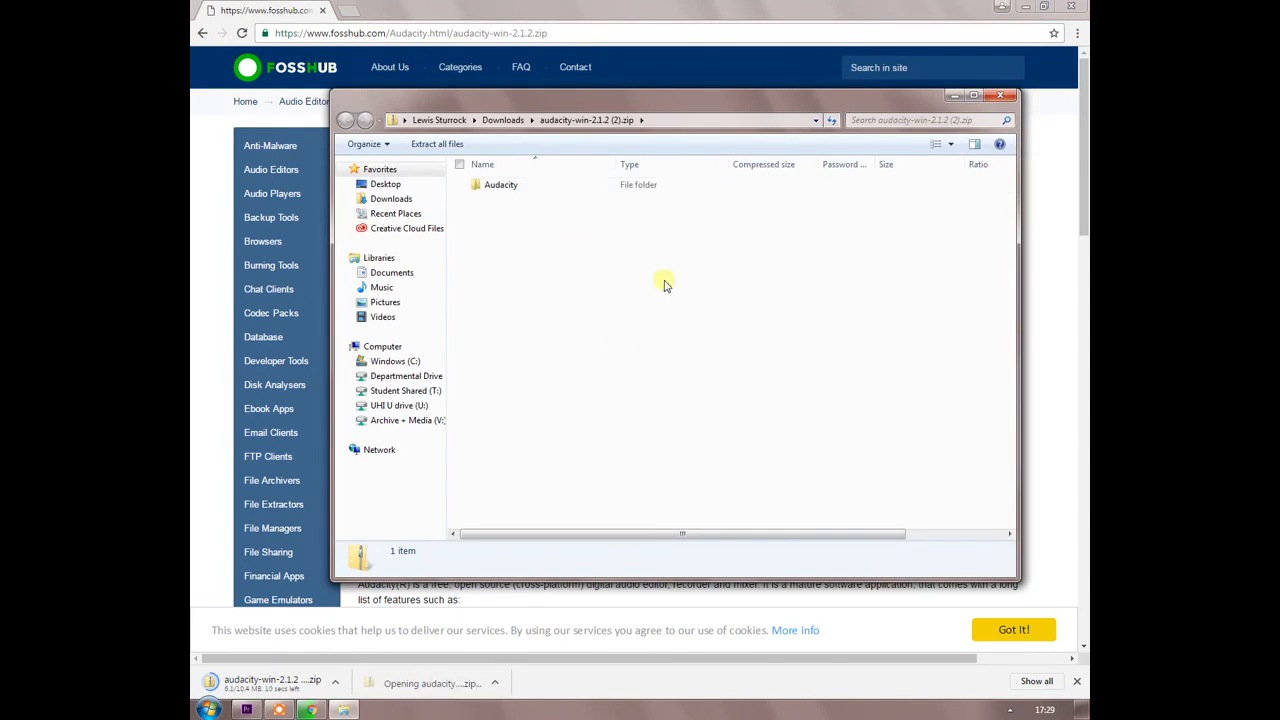
left_click(491, 184)
left_click(1046, 12)
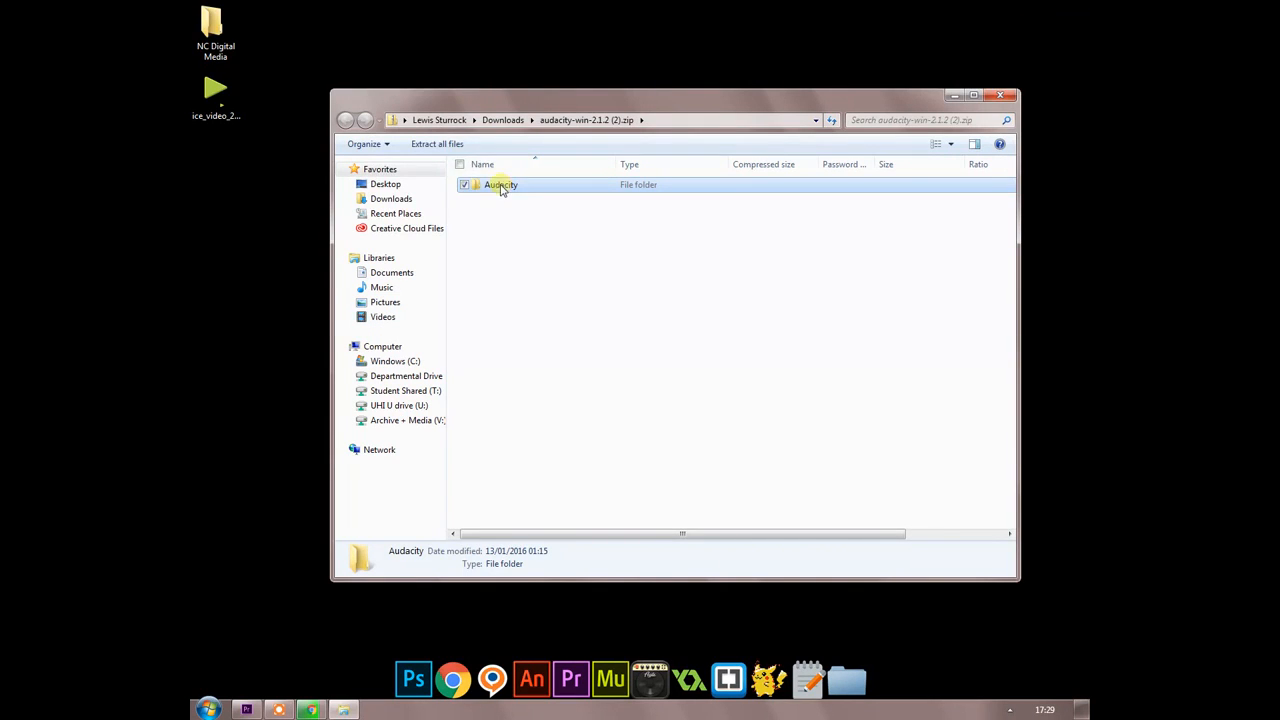
left_click_drag(500, 186, 312, 228)
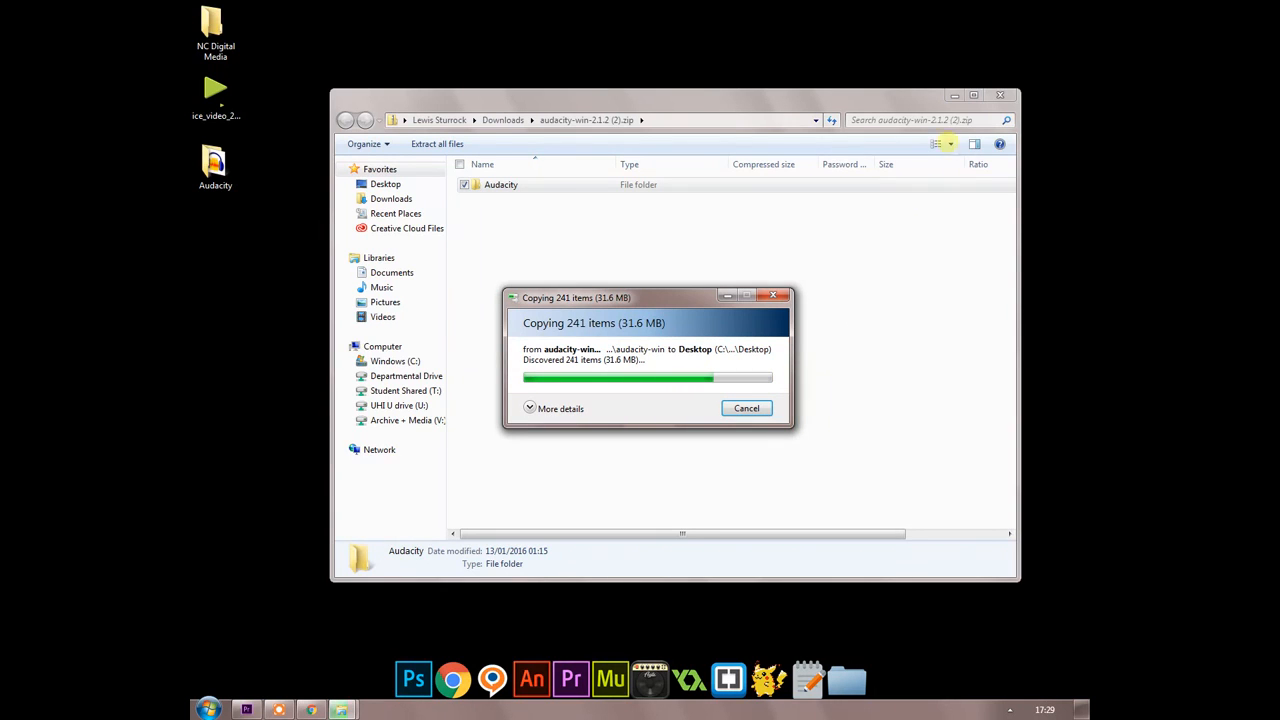
left_click(1005, 97)
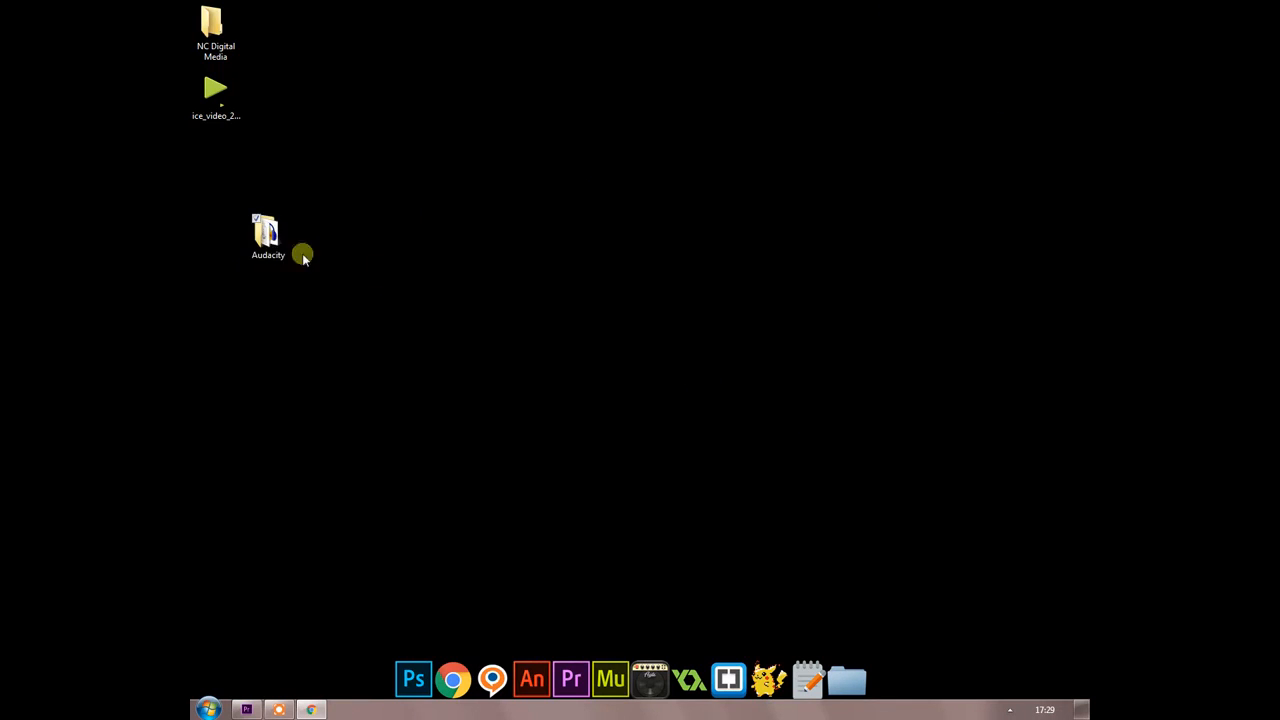
left_click_drag(266, 235, 214, 166)
Launch audacity.exe from the Audacity folder on the desktop and maximize the program window.
double_click(214, 164)
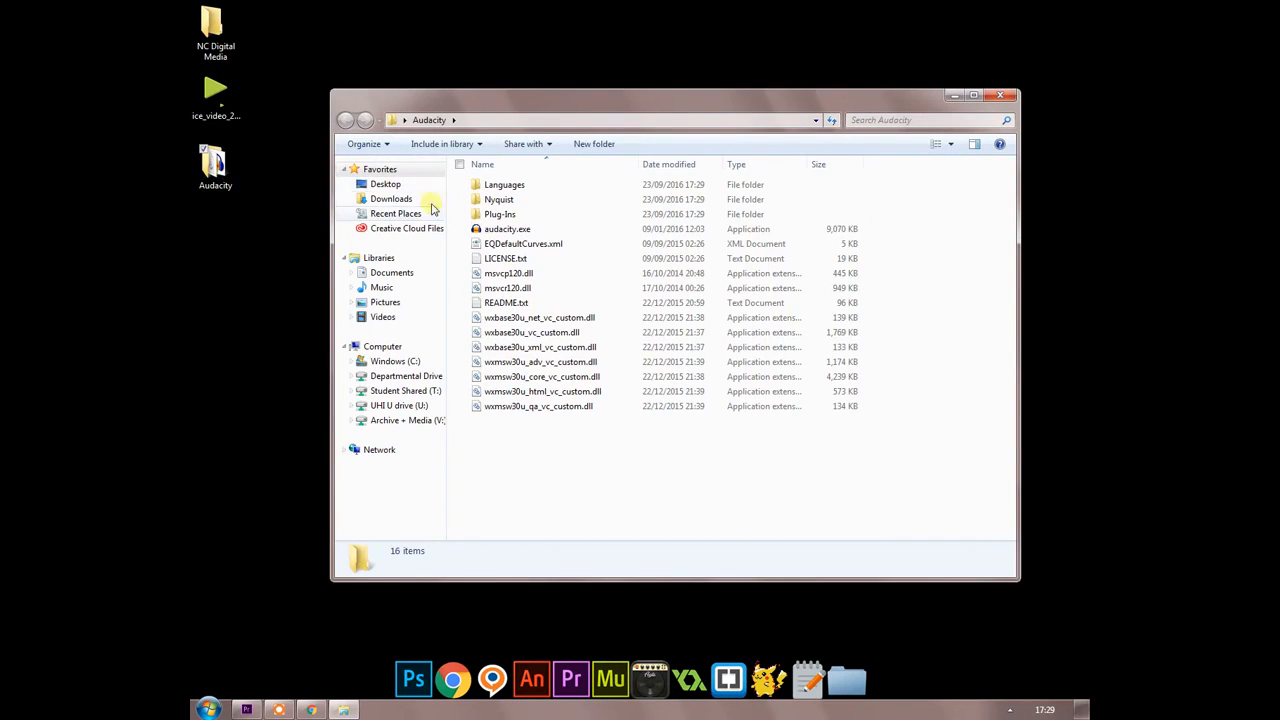
left_click(485, 229)
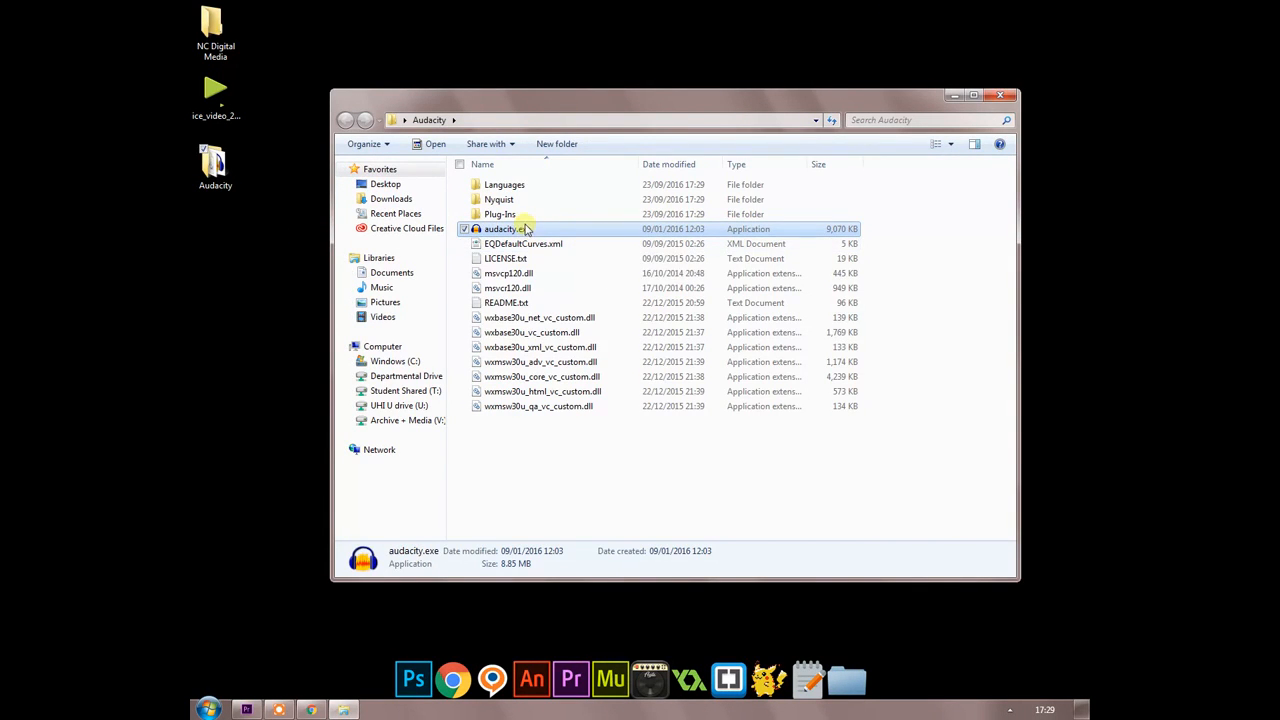
left_click(1000, 95)
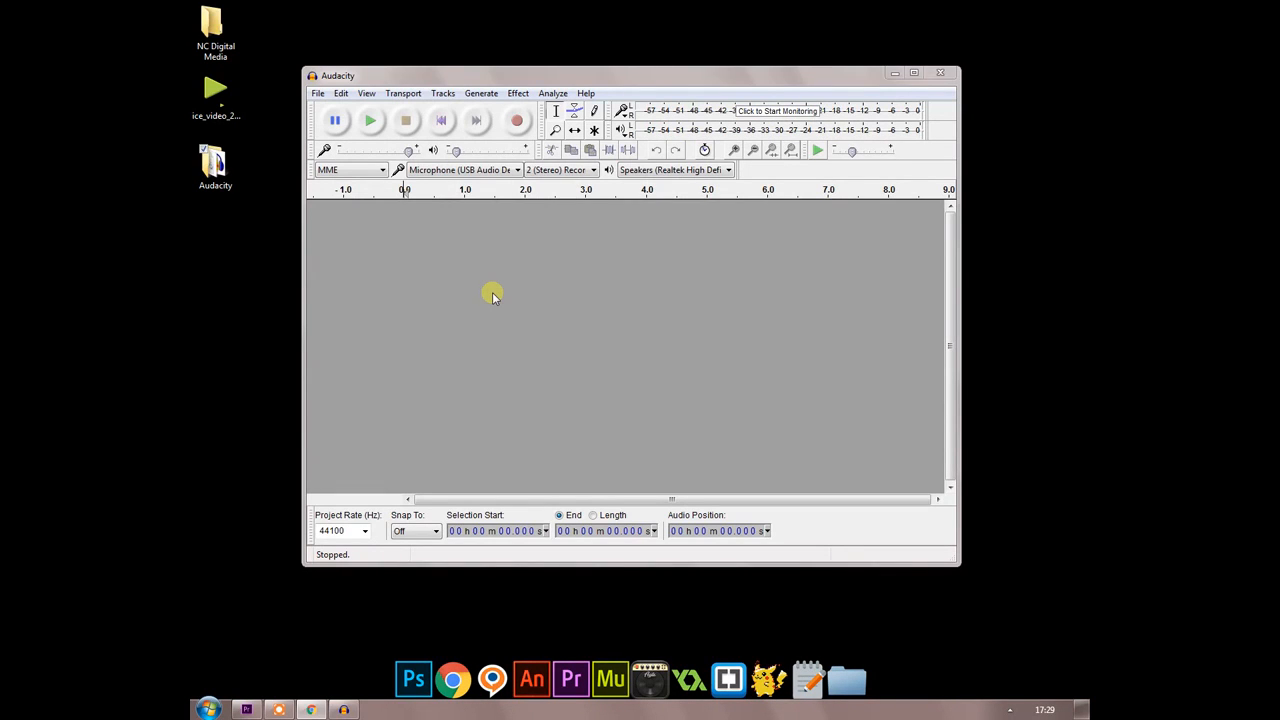
double_click(595, 74)
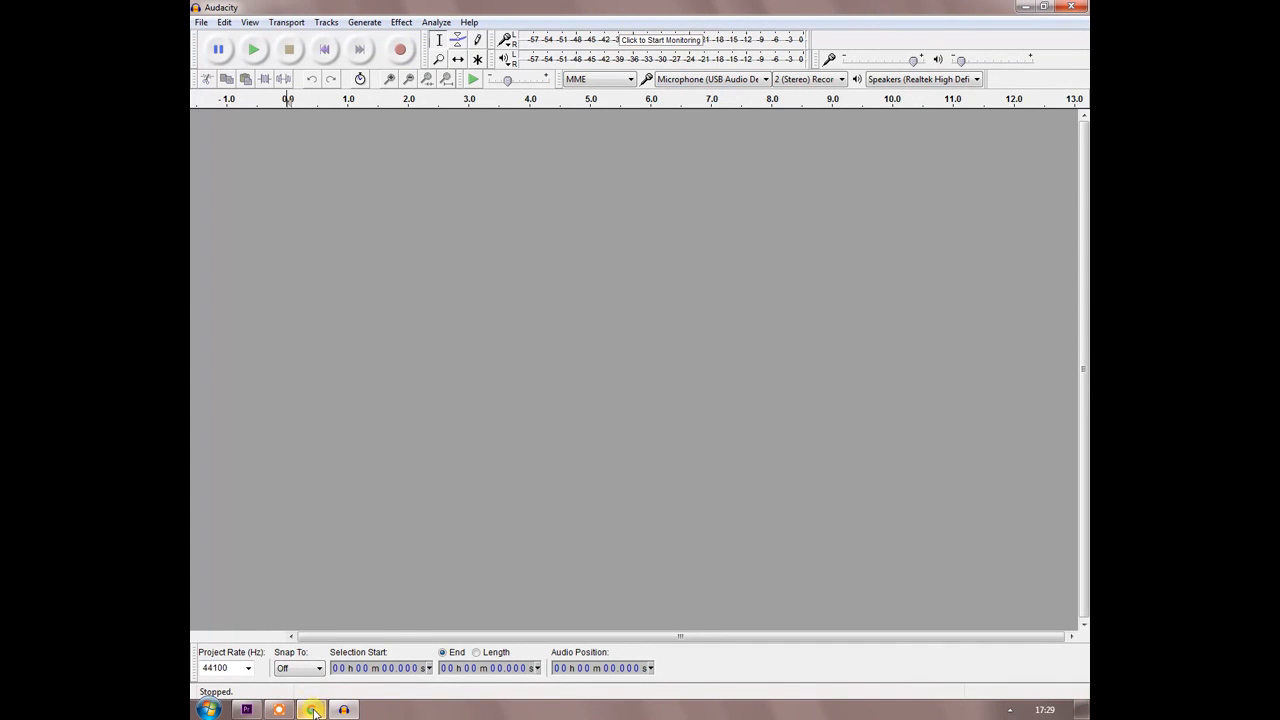
Switch to Chrome, go to archive.org and open its Audio Archive collection.
mouse_move(313, 711)
left_click(312, 612)
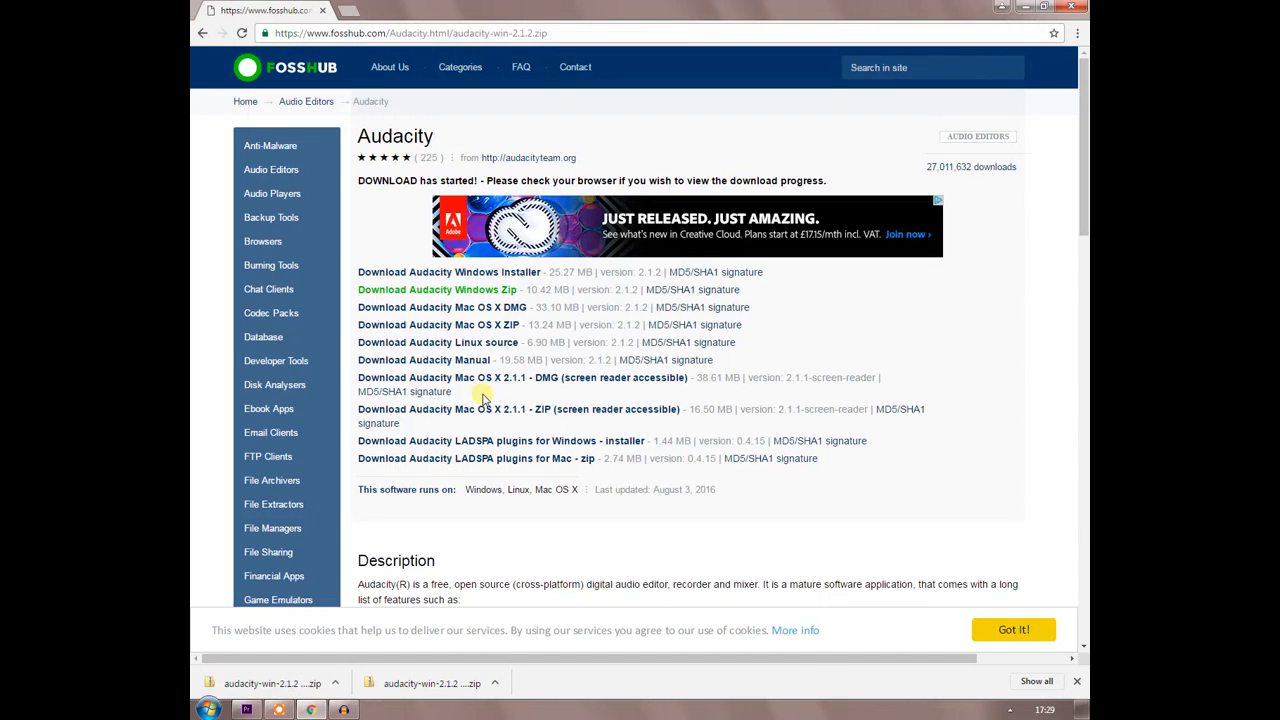
left_click(564, 38)
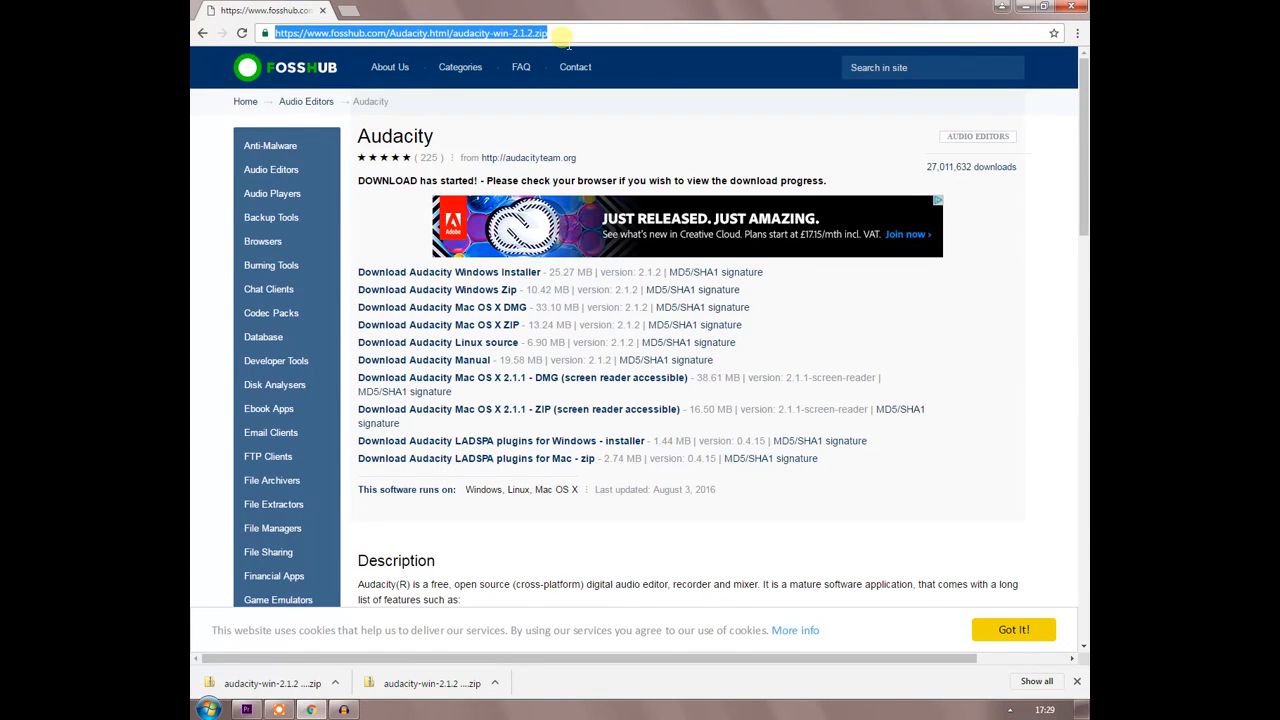
type("archive.o")
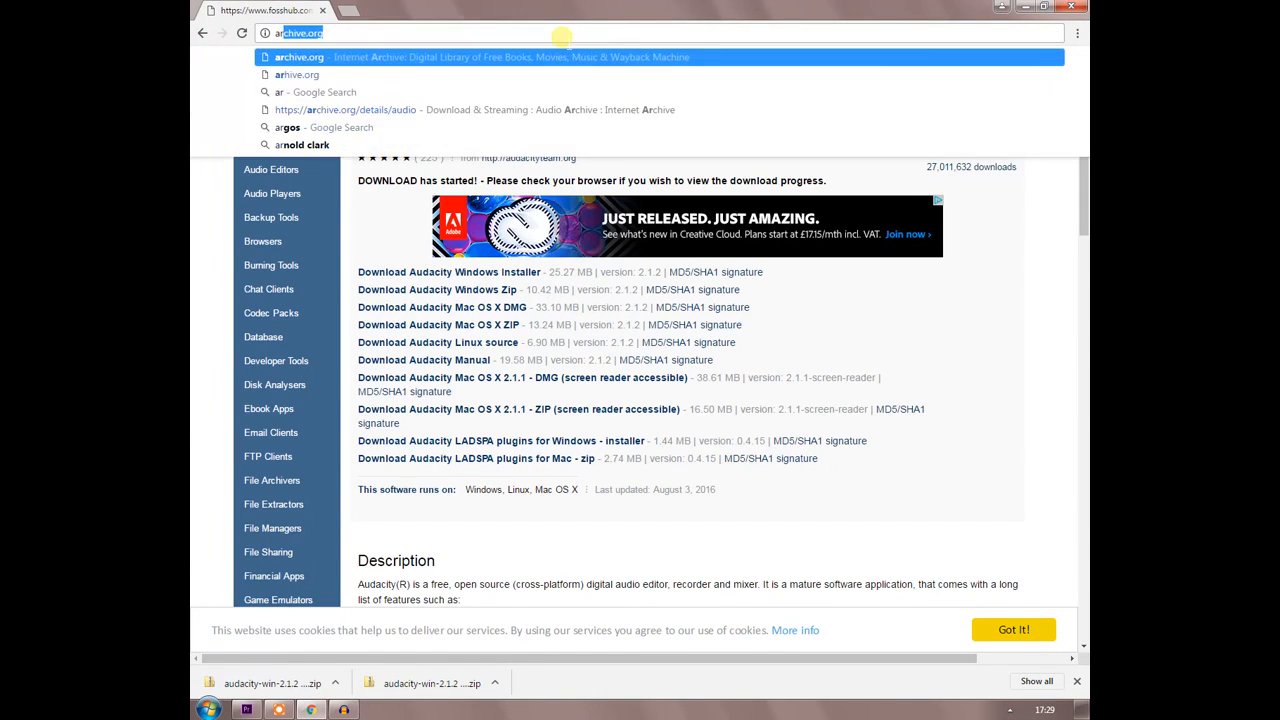
type("rg")
key("Return")
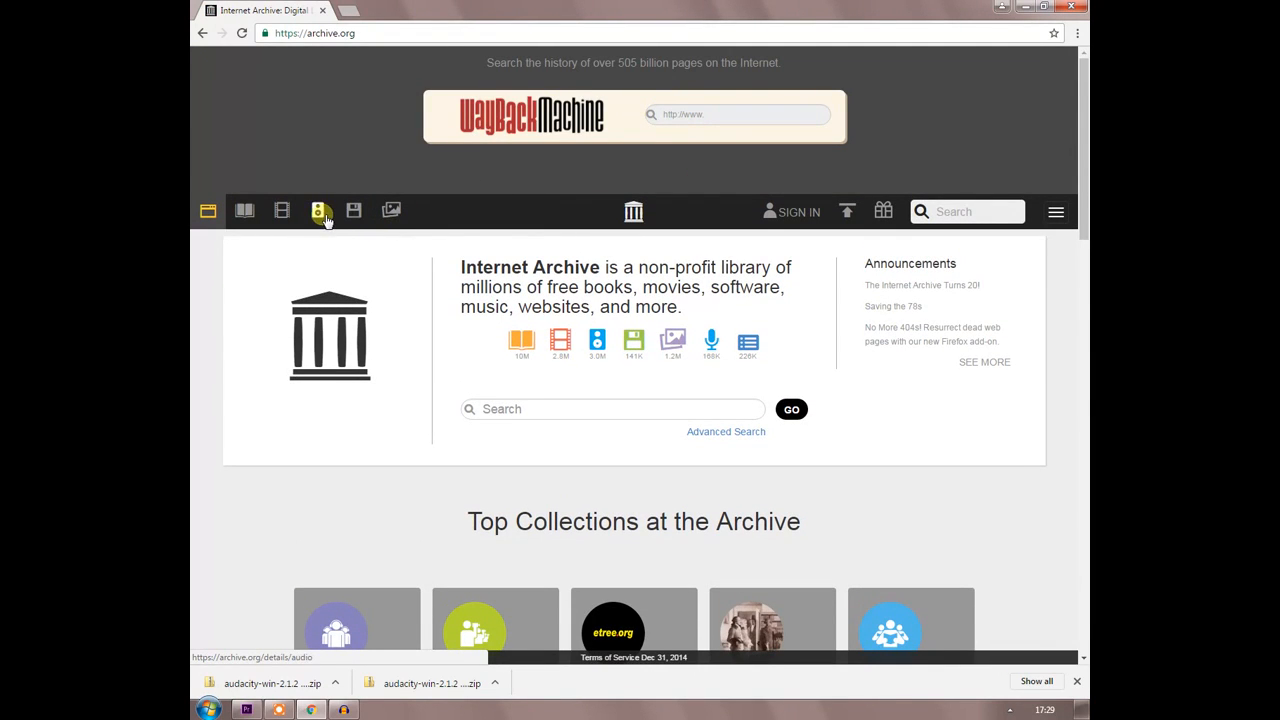
mouse_move(316, 210)
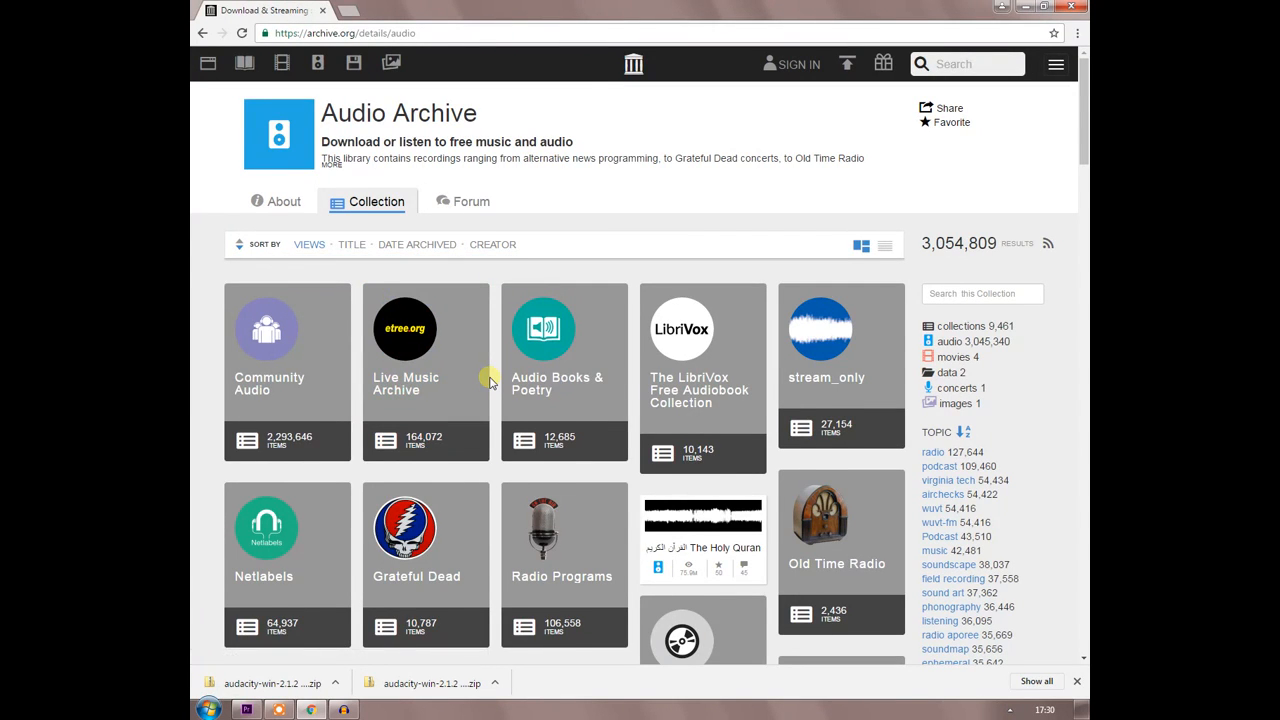
Open the Cracker collection in the Audio Archive and its 2008-09-06 WYEP Rock the Block Party recording.
scroll(490, 381, "down", 3)
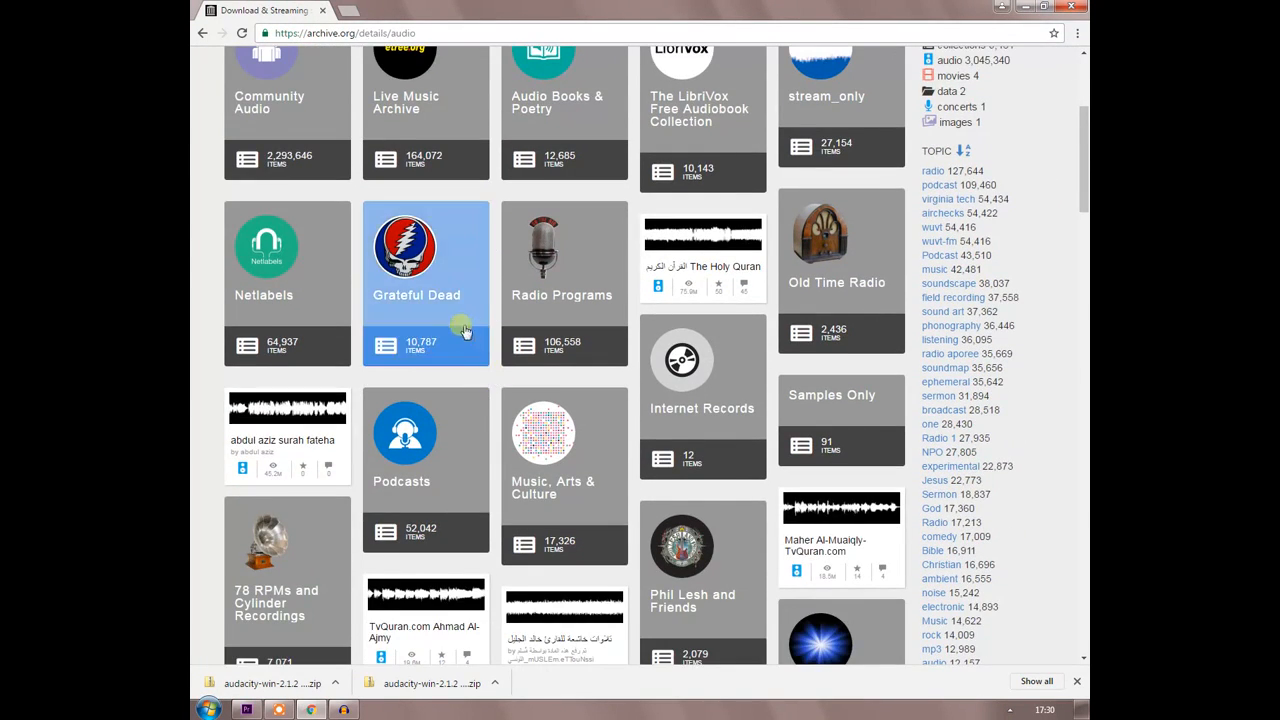
scroll(560, 313, "down", 3)
scroll(558, 313, "down", 8)
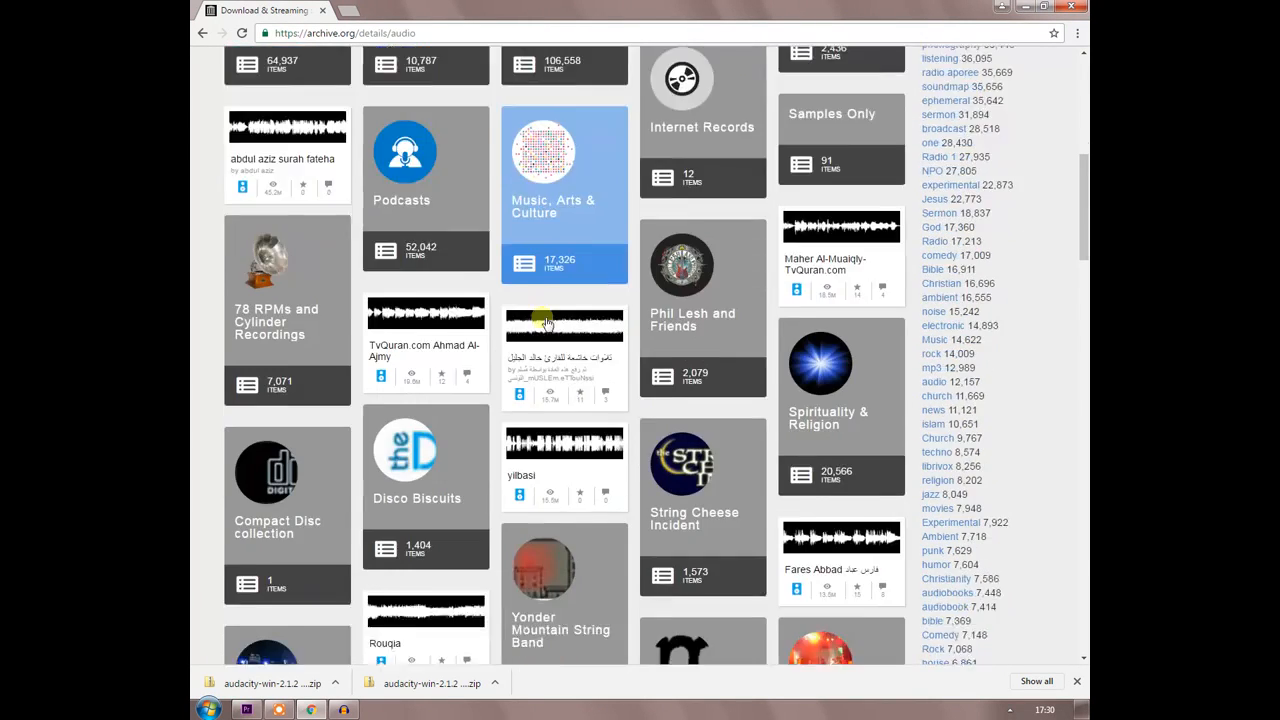
scroll(548, 325, "down", 2)
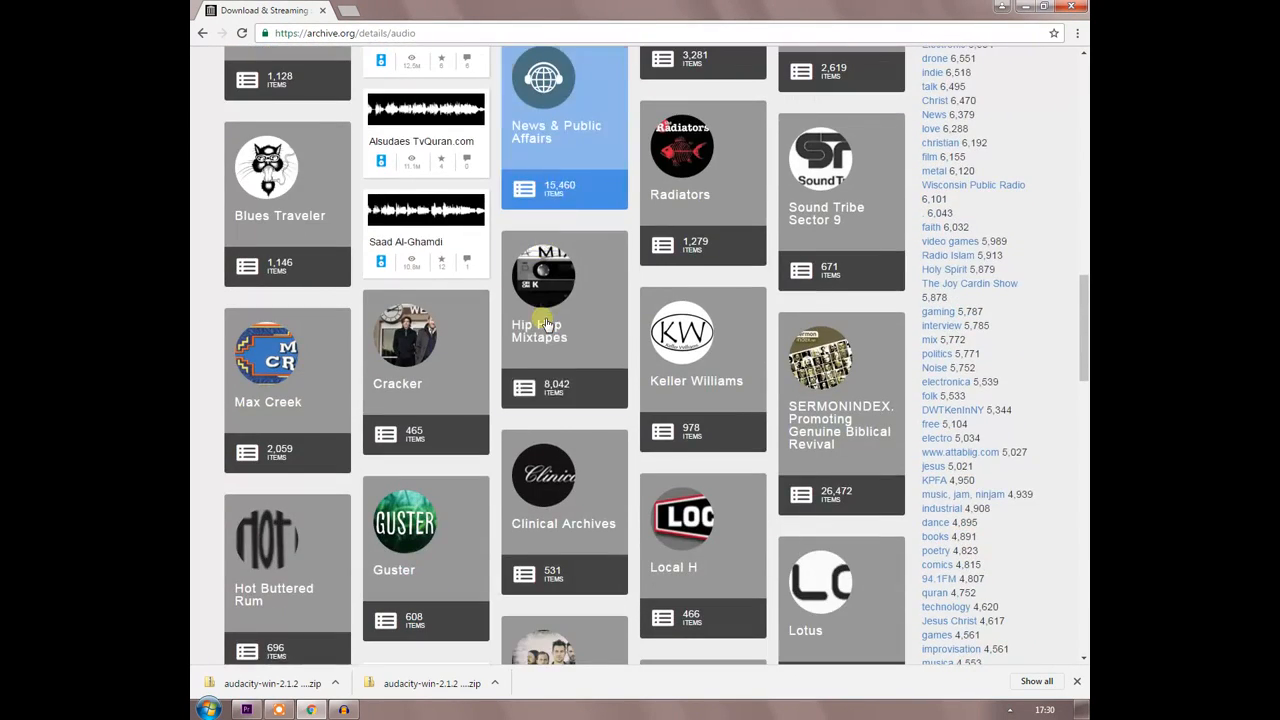
left_click(397, 383)
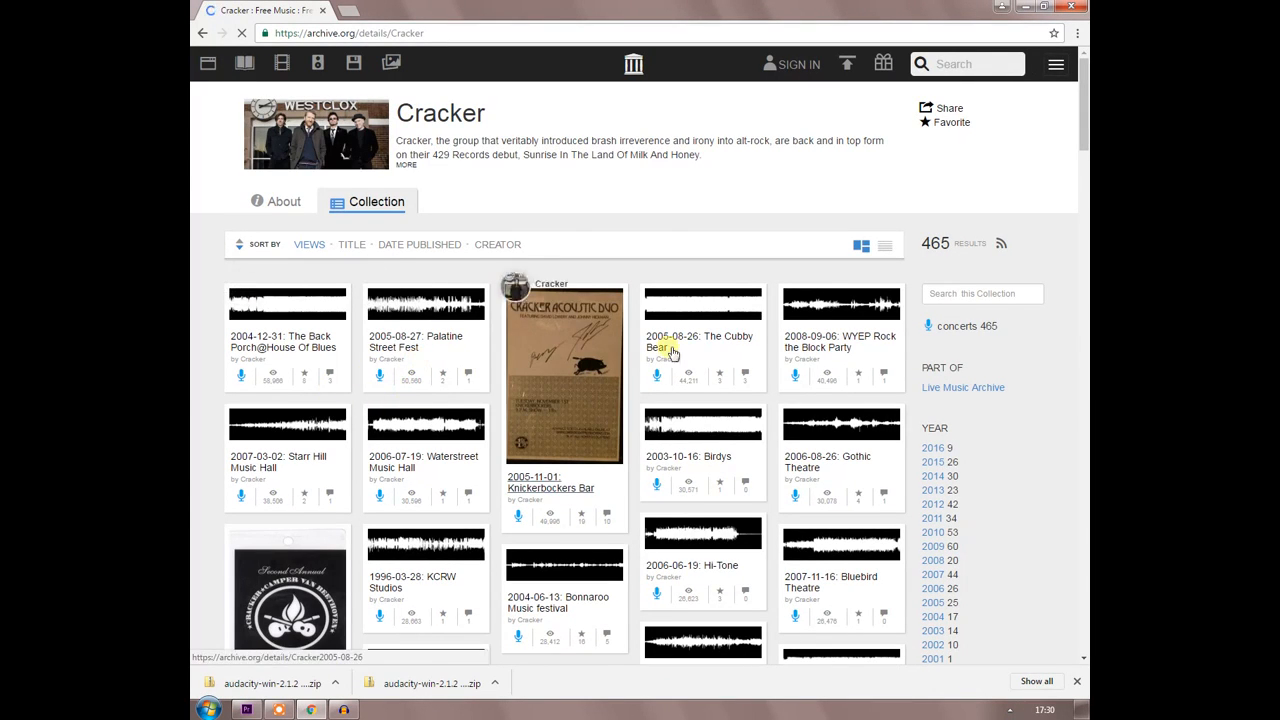
left_click(820, 319)
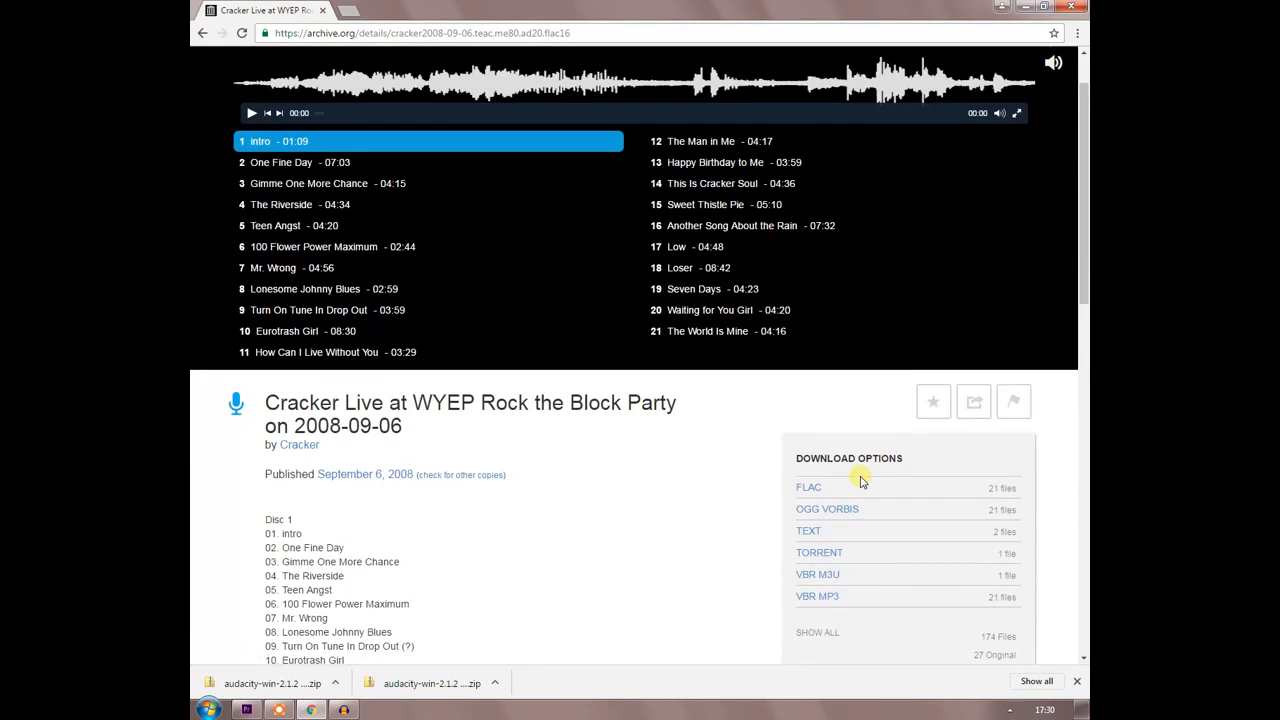
left_click(836, 598)
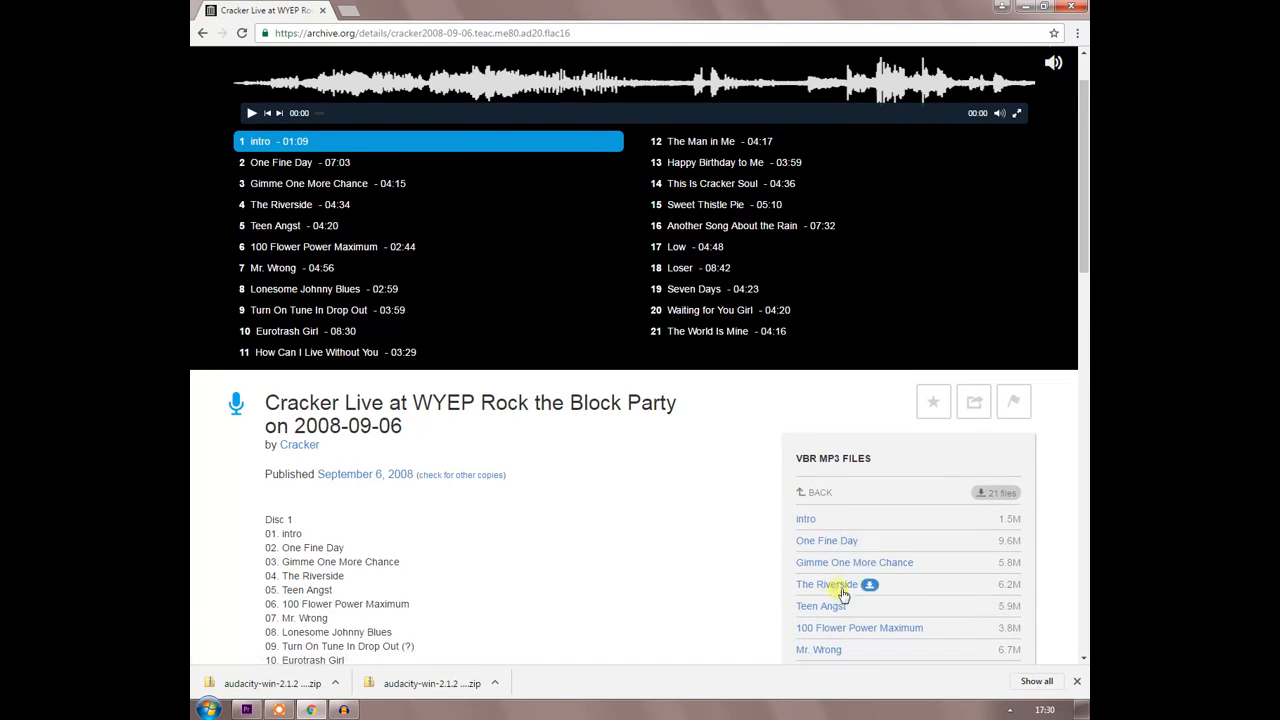
left_click(829, 522)
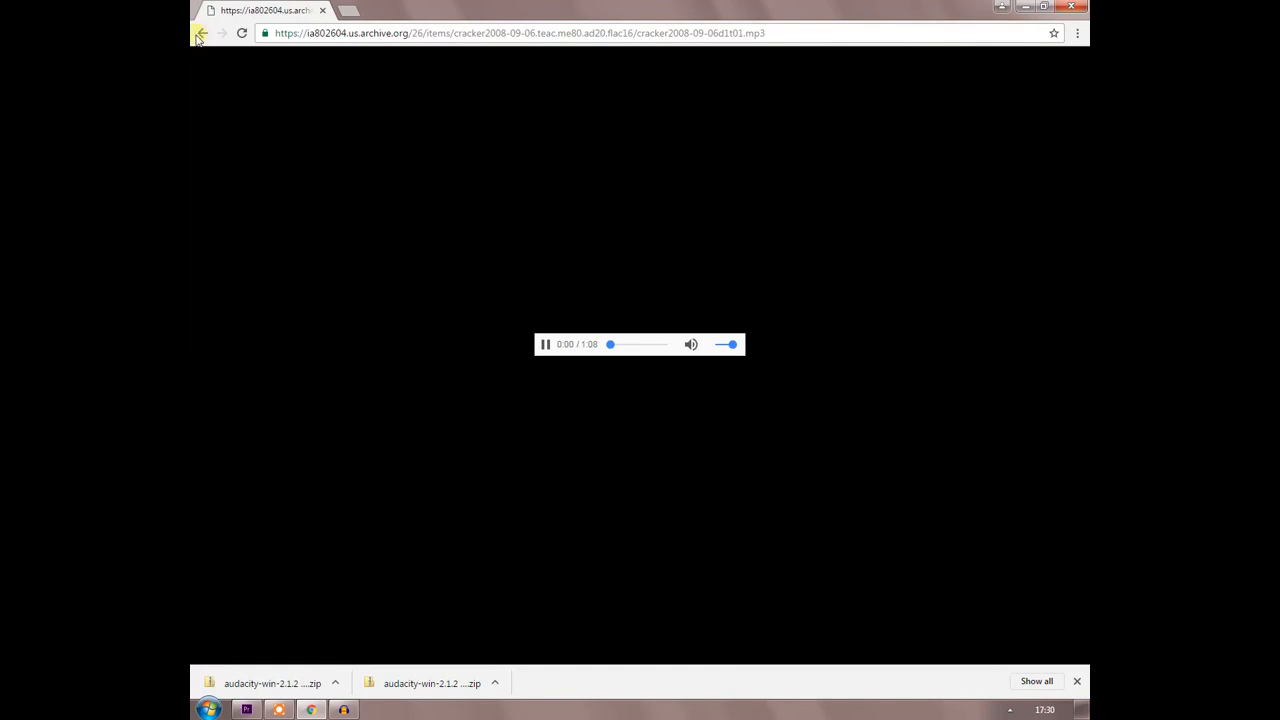
left_click(202, 33)
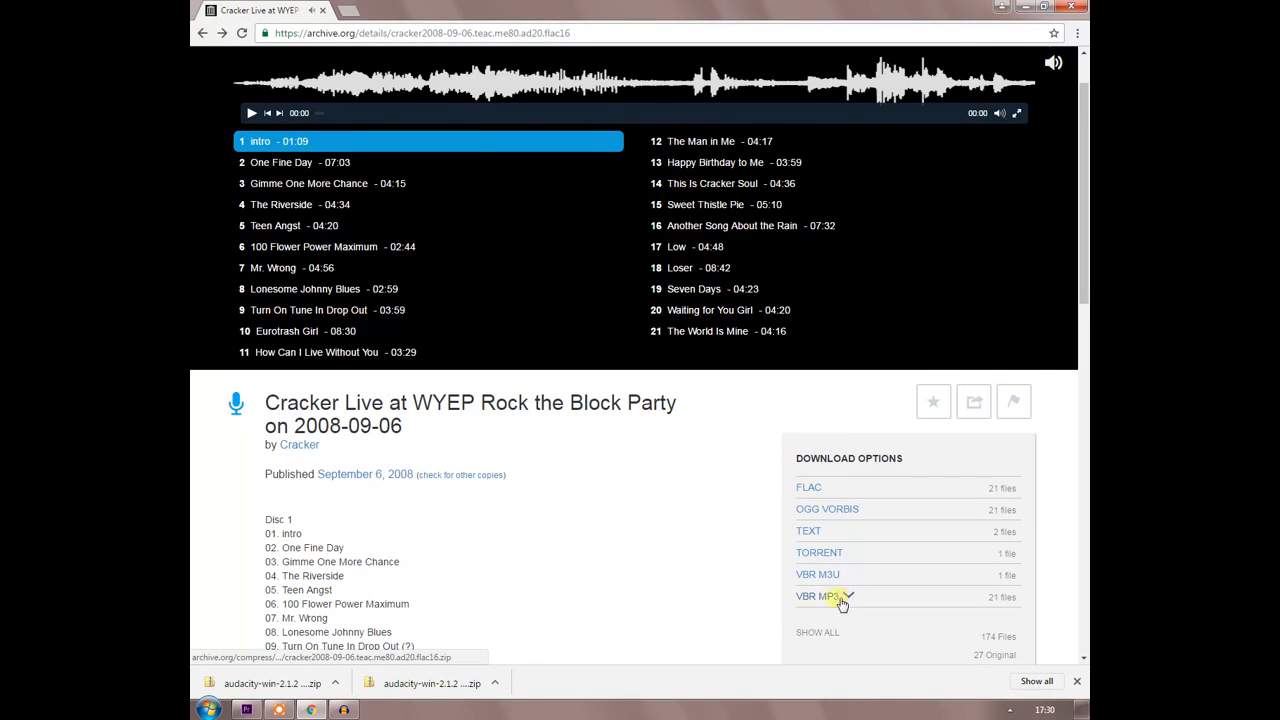
Save the intro track's VBR MP3 file to the desktop as "sound" and return to Audacity.
left_click(849, 596)
right_click(818, 526)
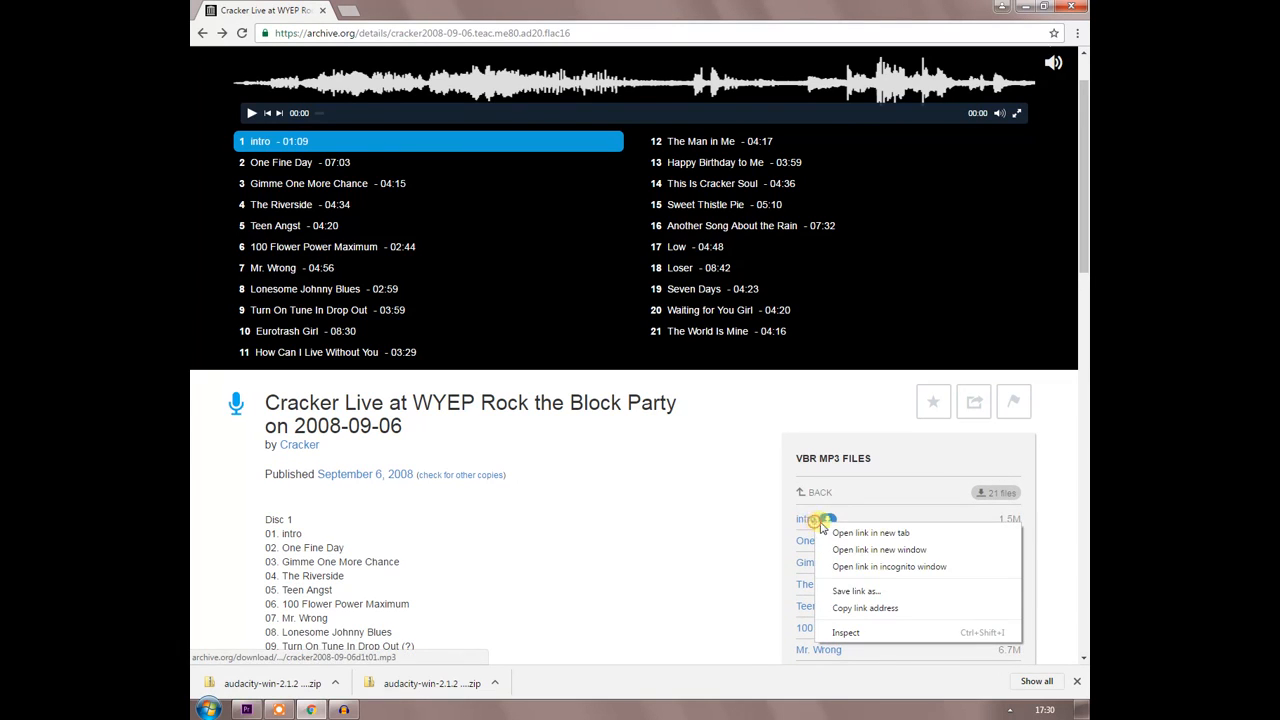
left_click(855, 590)
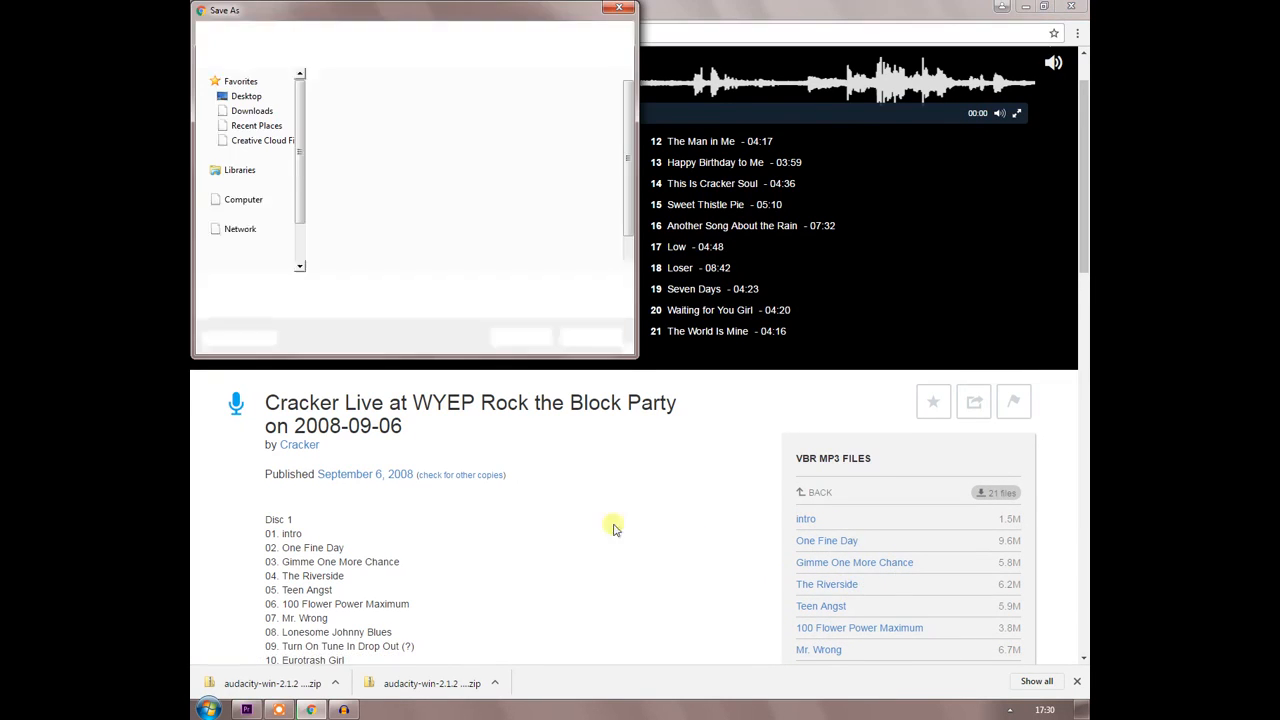
type("cra")
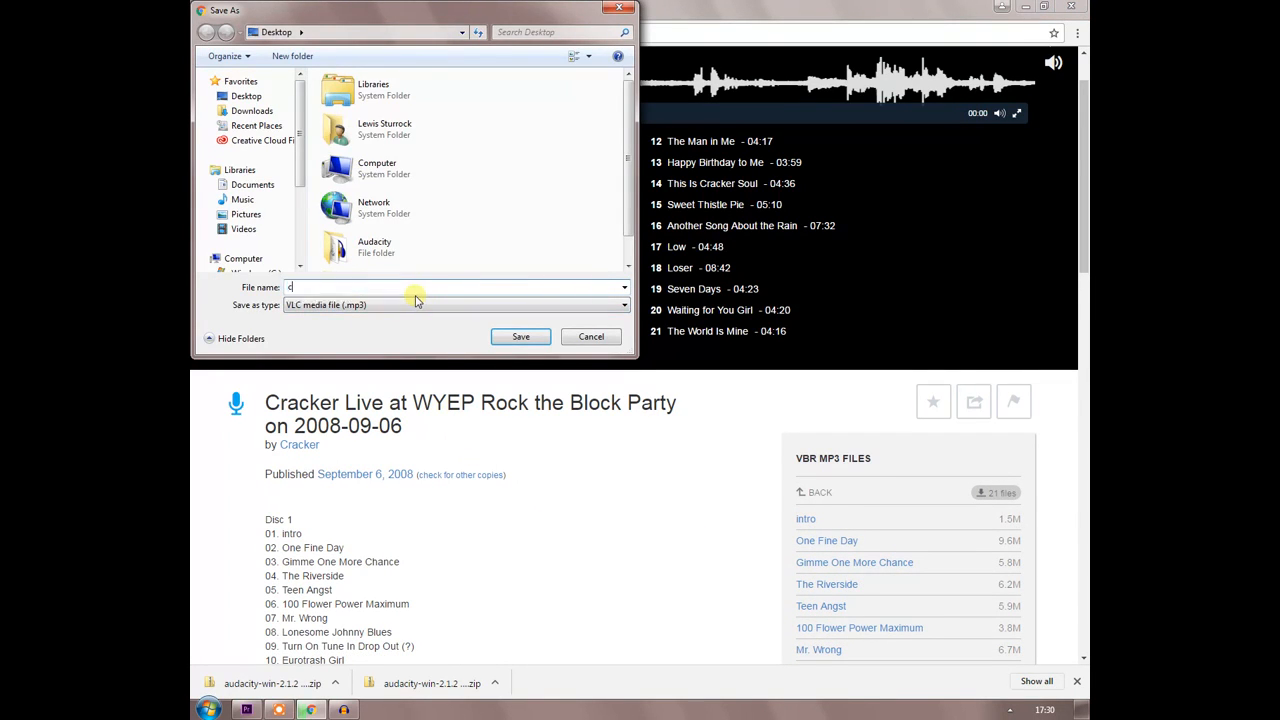
key("BackSpace")
key("BackSpace")
type("sound")
key("Return")
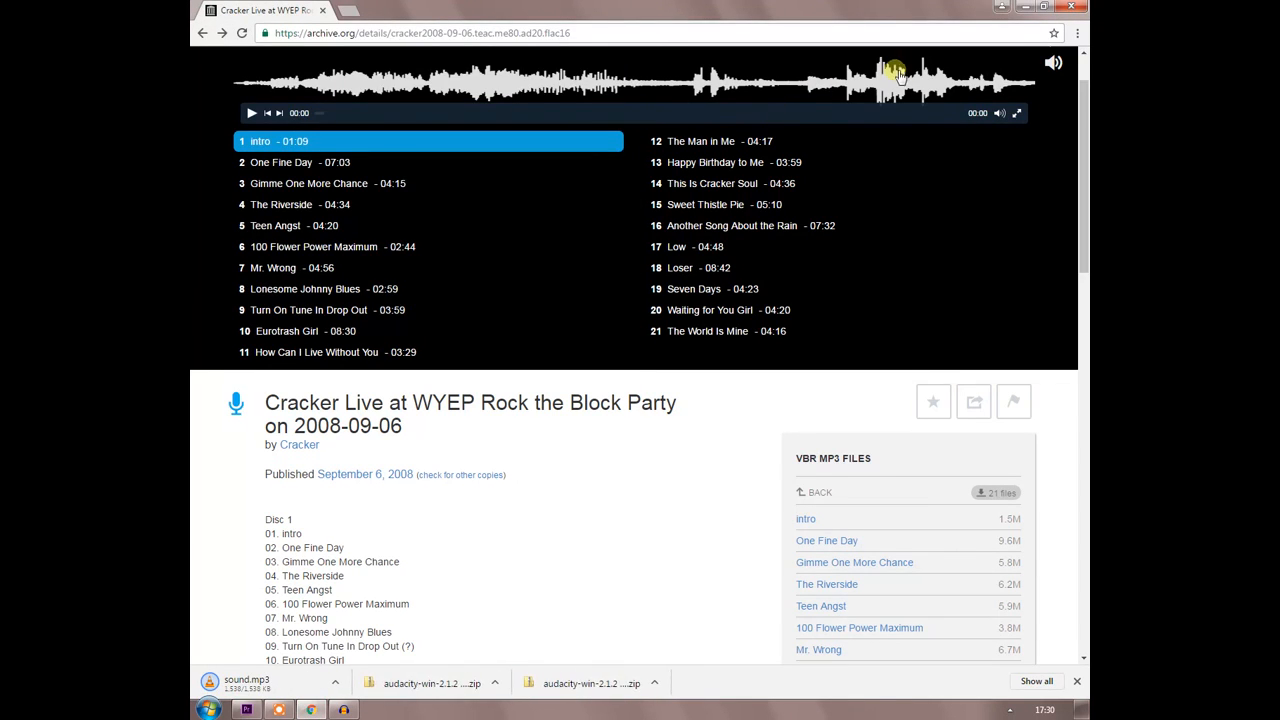
left_click(1022, 8)
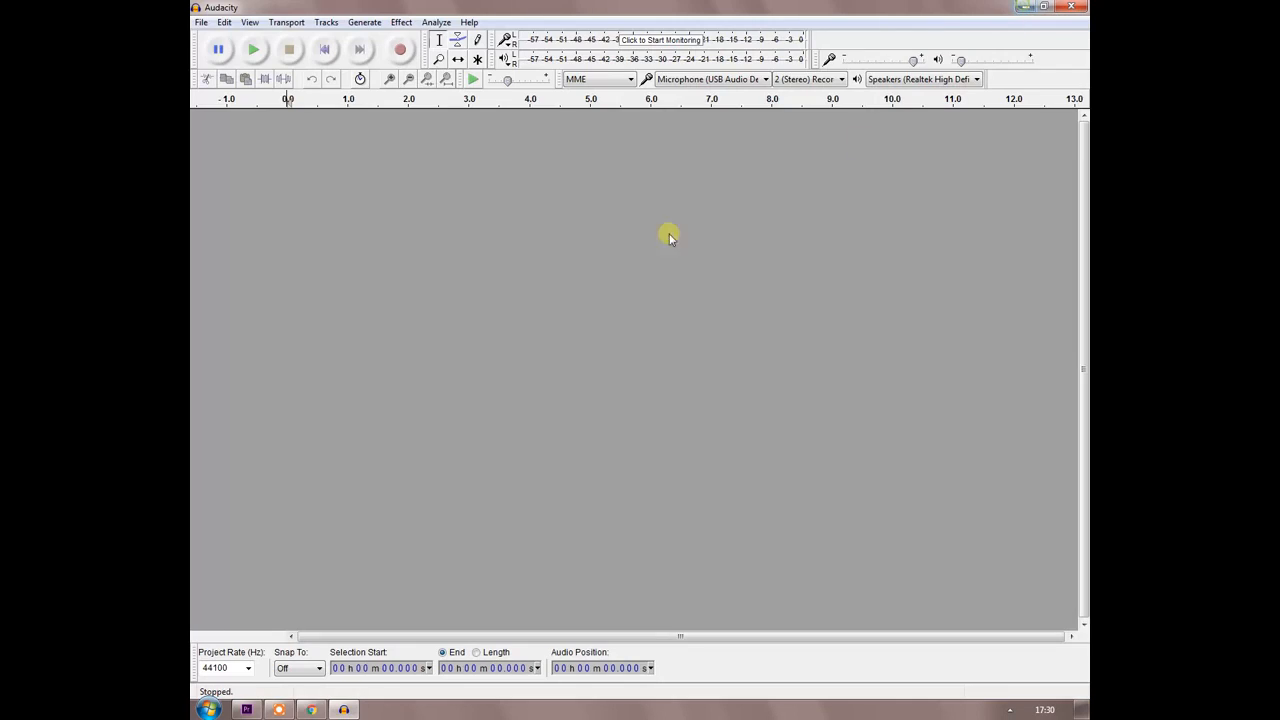
left_click(201, 22)
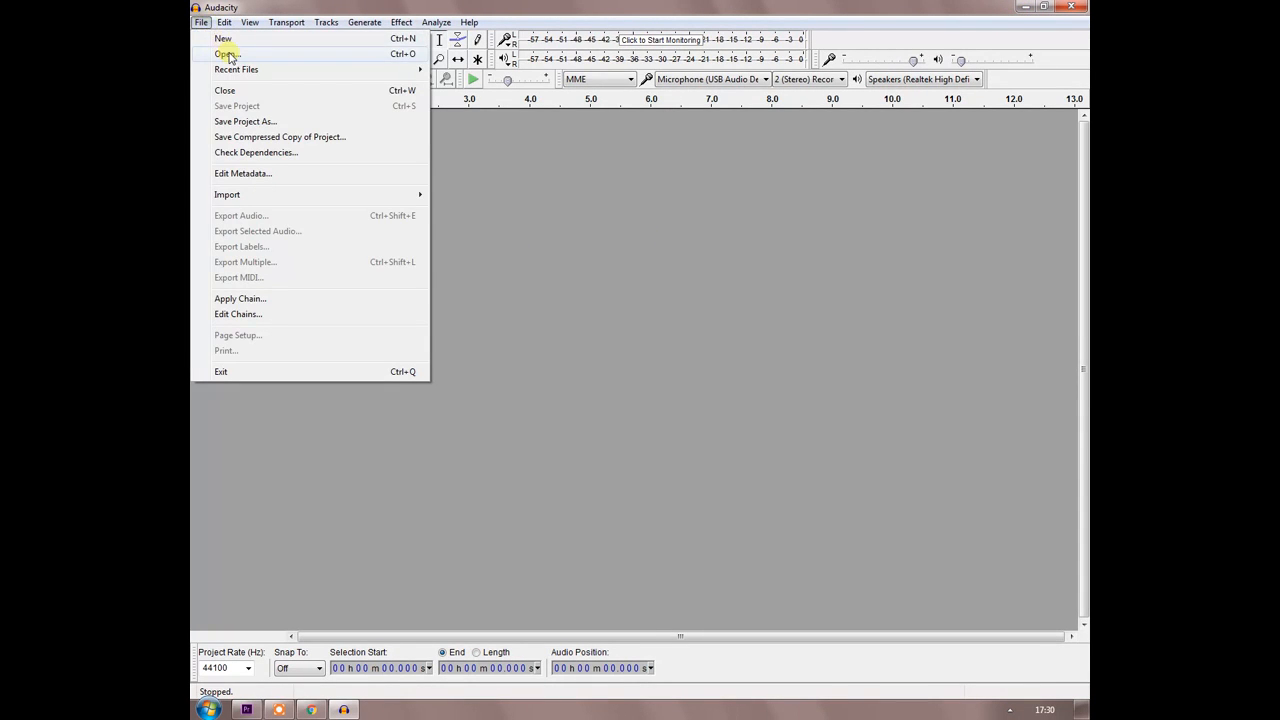
left_click(222, 50)
left_click(553, 308)
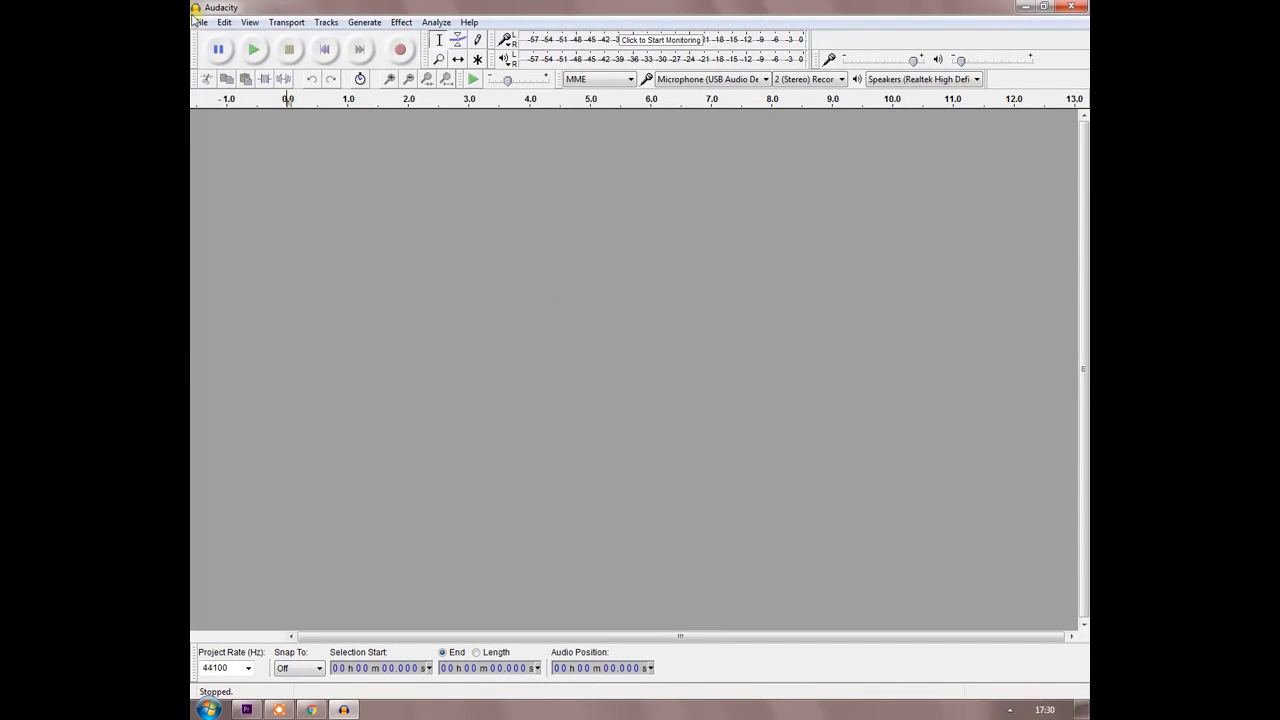
left_click(201, 22)
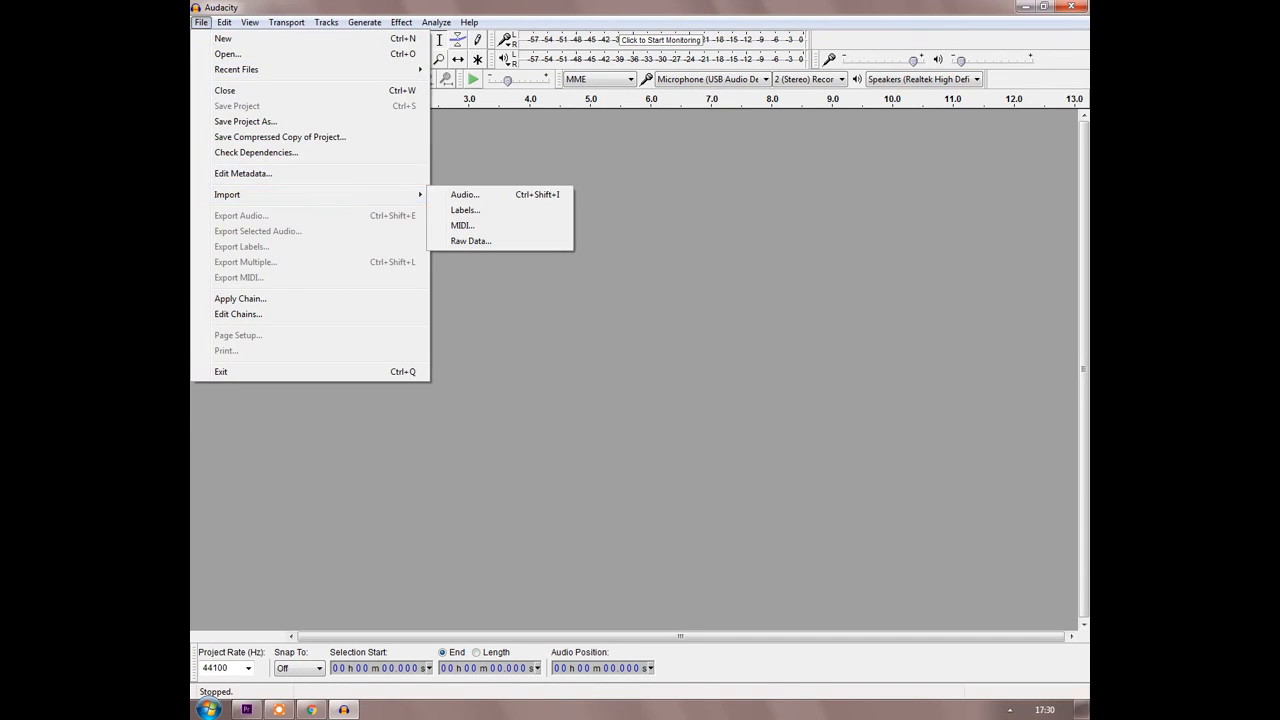
left_click(612, 5)
Restore the Audacity window to a smaller size and import sound.mp3 from the desktop into the project.
left_click_drag(570, 4, 585, 84)
left_click_drag(215, 235, 495, 330)
left_click_drag(531, 102, 536, 95)
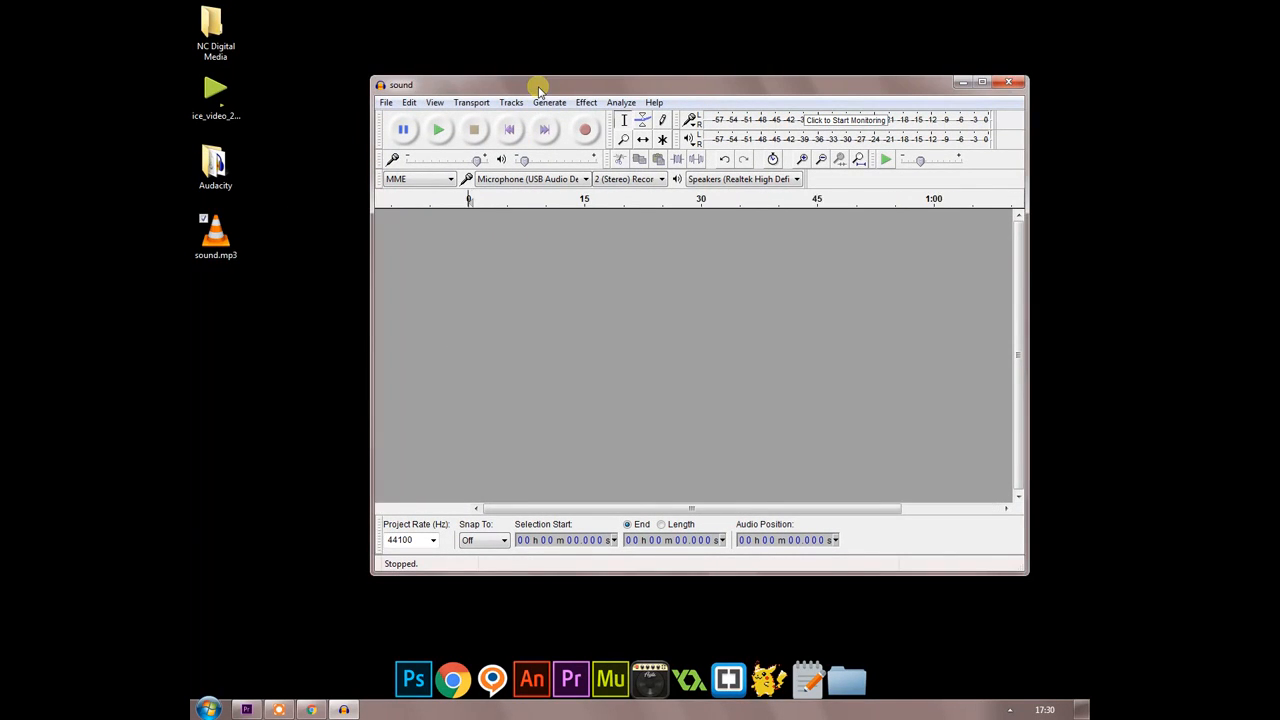
Maximize the Audacity window and select the track's audio from about 55.2 s to 1 min 7.4 s.
double_click(538, 88)
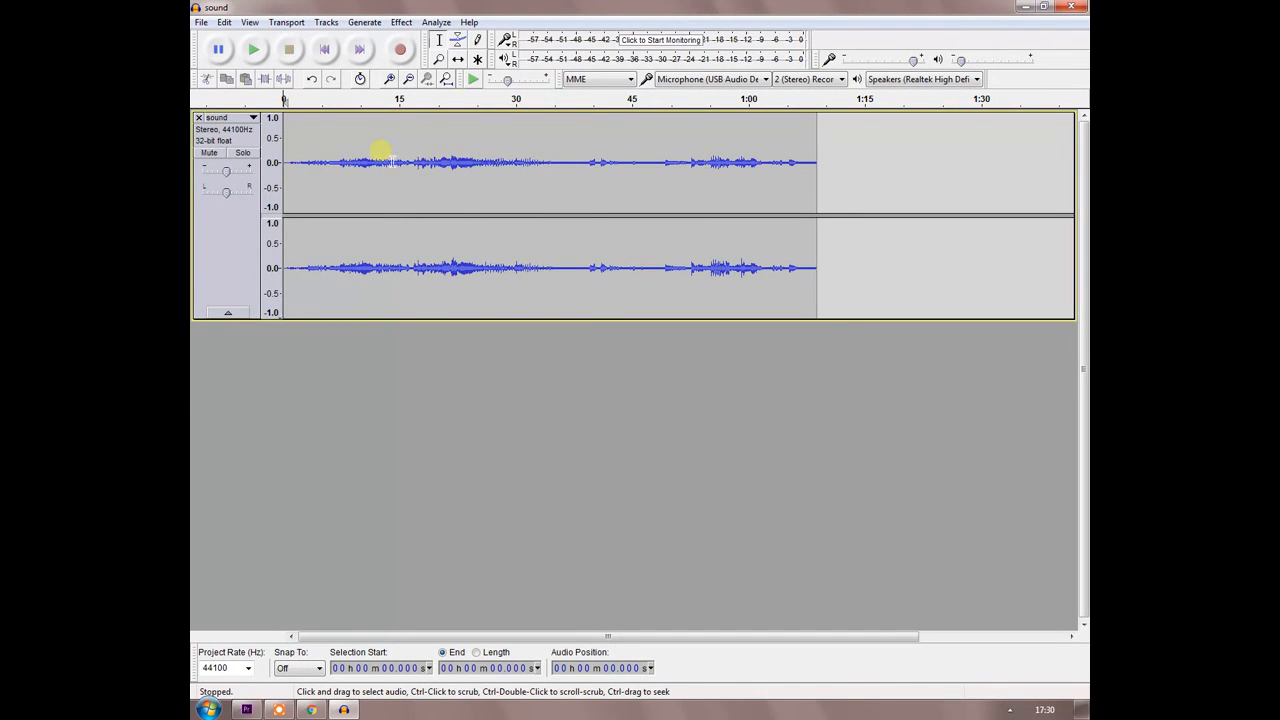
left_click_drag(381, 155, 602, 200)
left_click_drag(806, 286, 712, 150)
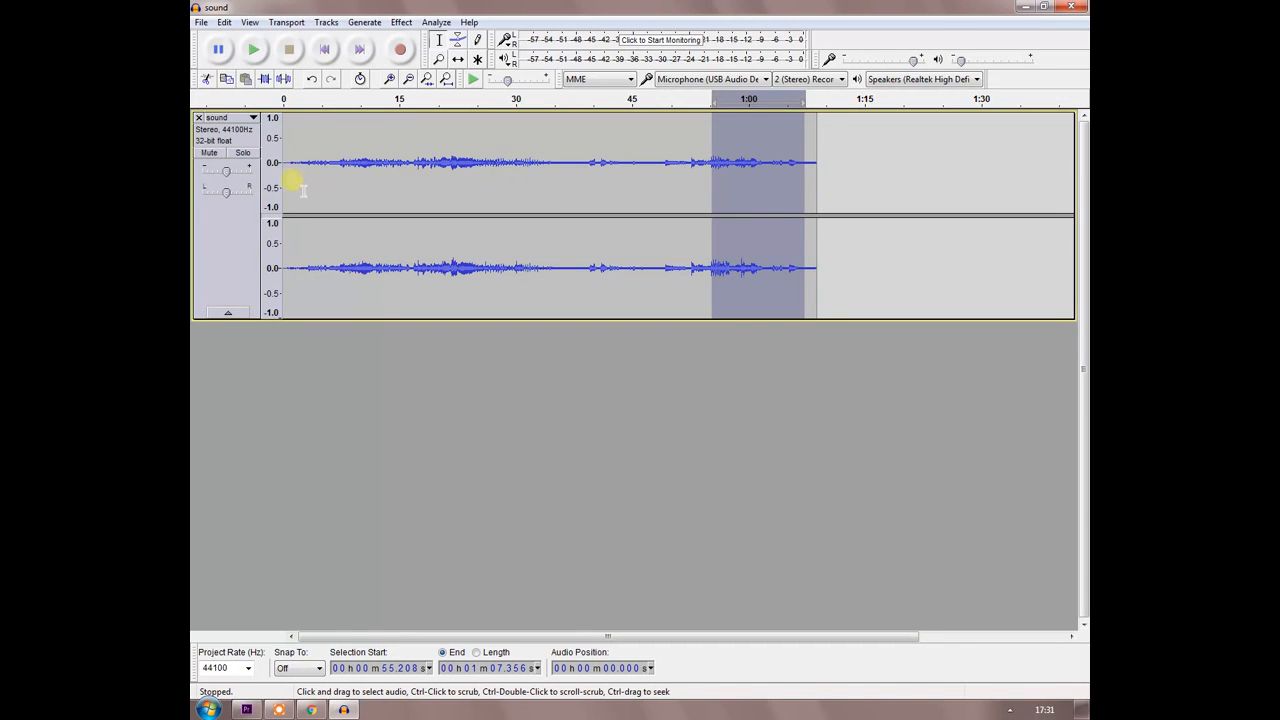
Magnify the track's waveform vertically until the amplitude scale spans roughly -0.10 to 0.10 around zero.
left_click(268, 147)
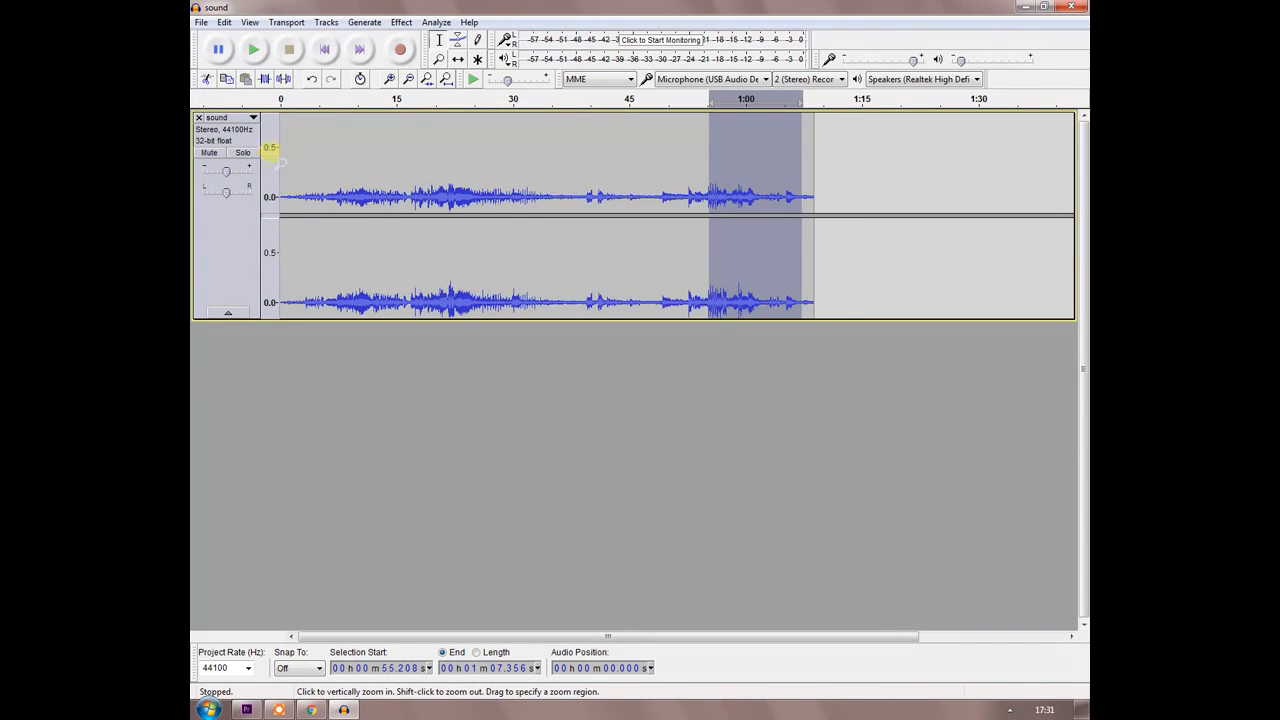
left_click(270, 180)
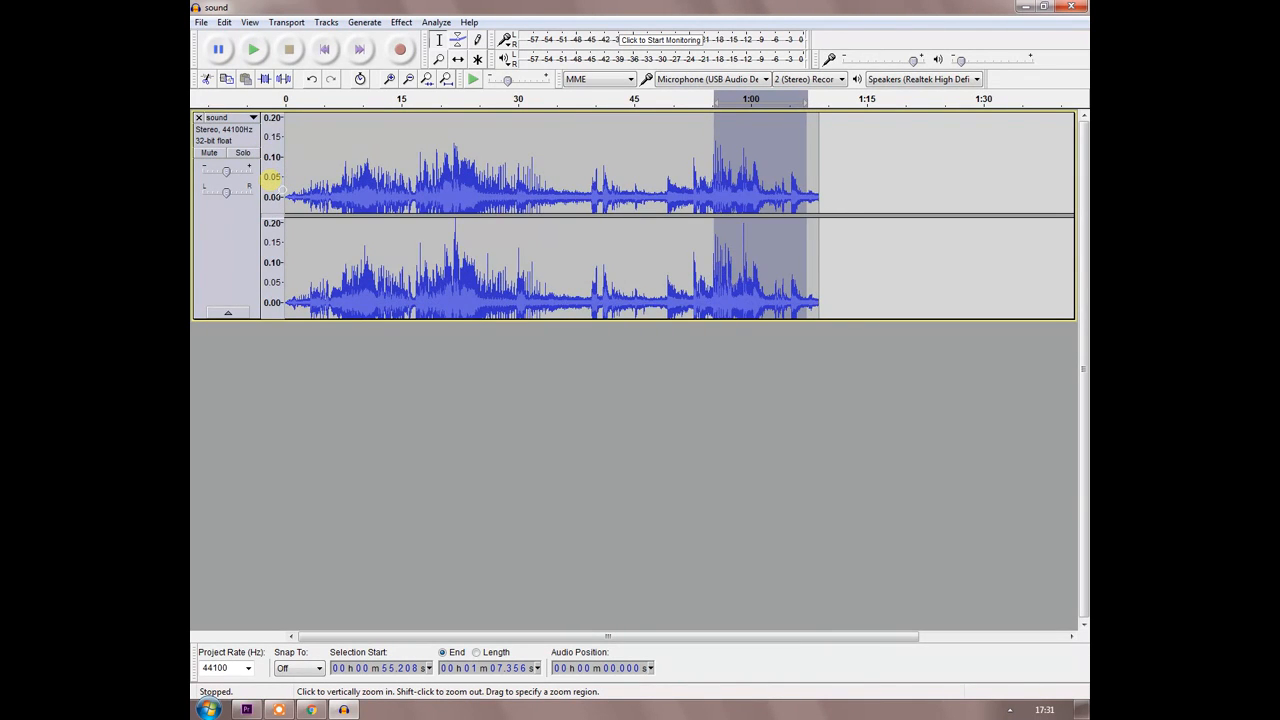
left_click(272, 180, "shift")
left_click(272, 180, "shift")
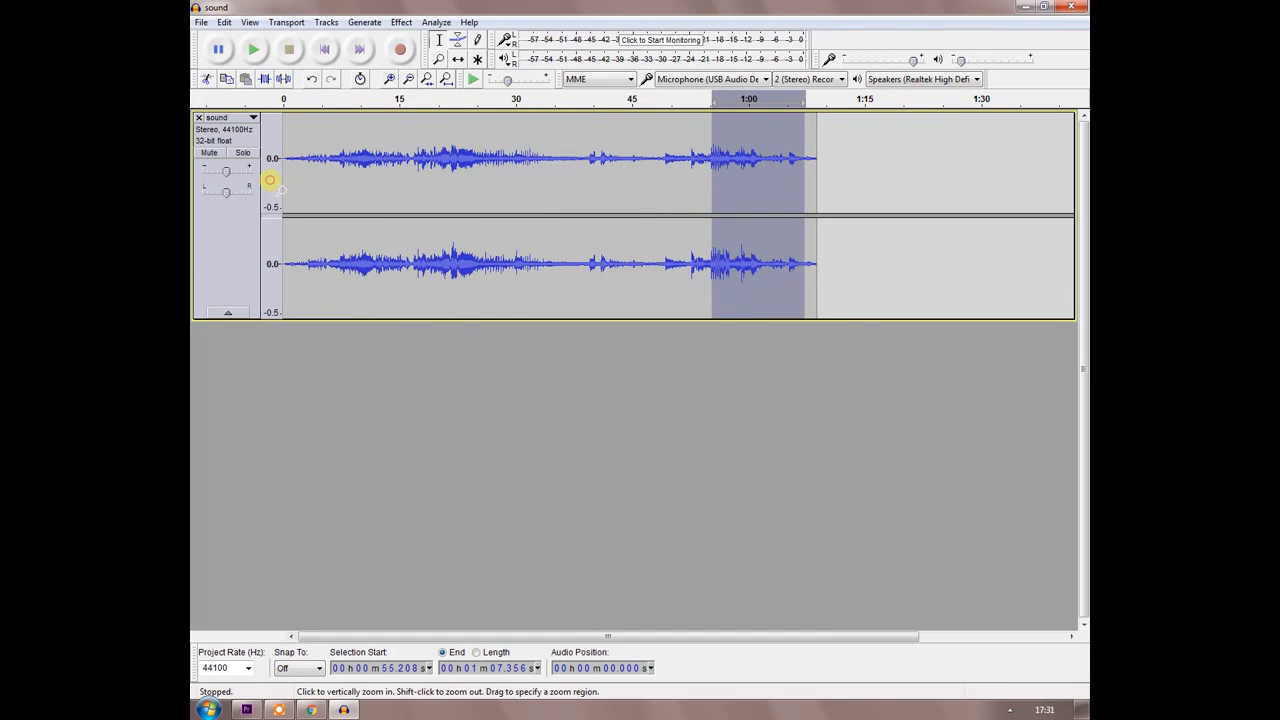
left_click(271, 180, "shift")
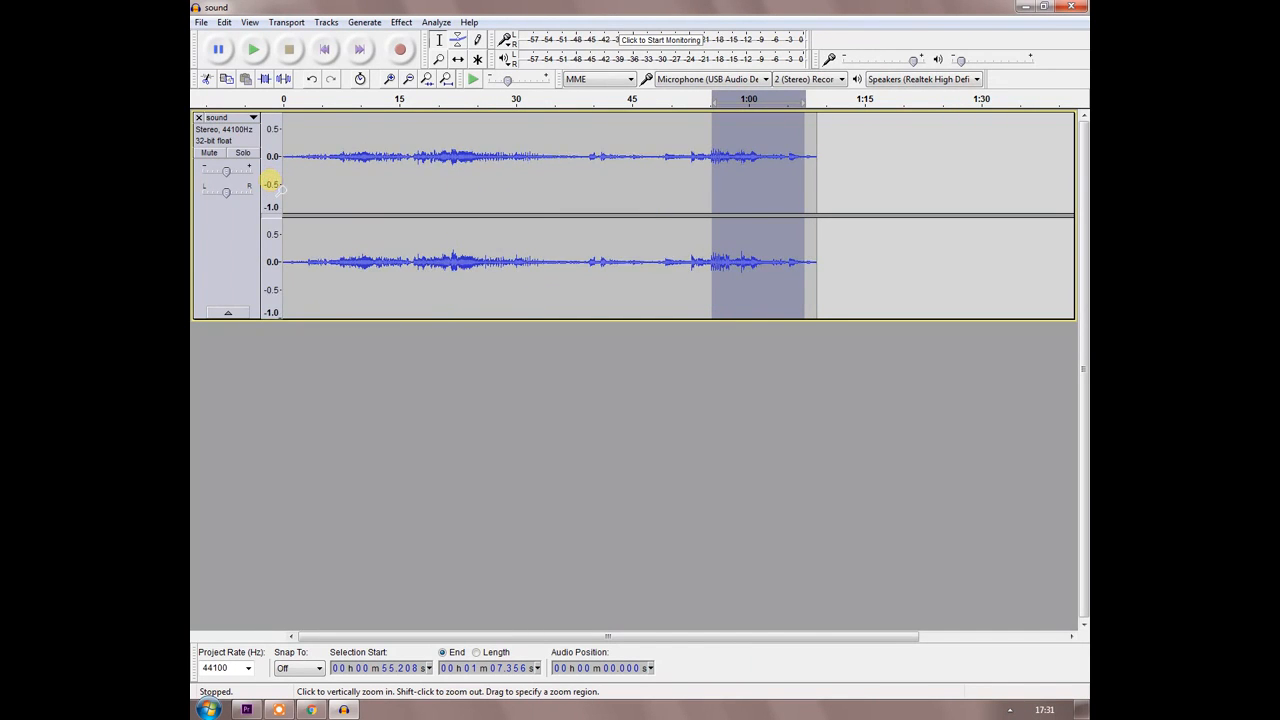
left_click(271, 180, "shift")
left_click(271, 180, "shift")
left_click(270, 180)
left_click(270, 180)
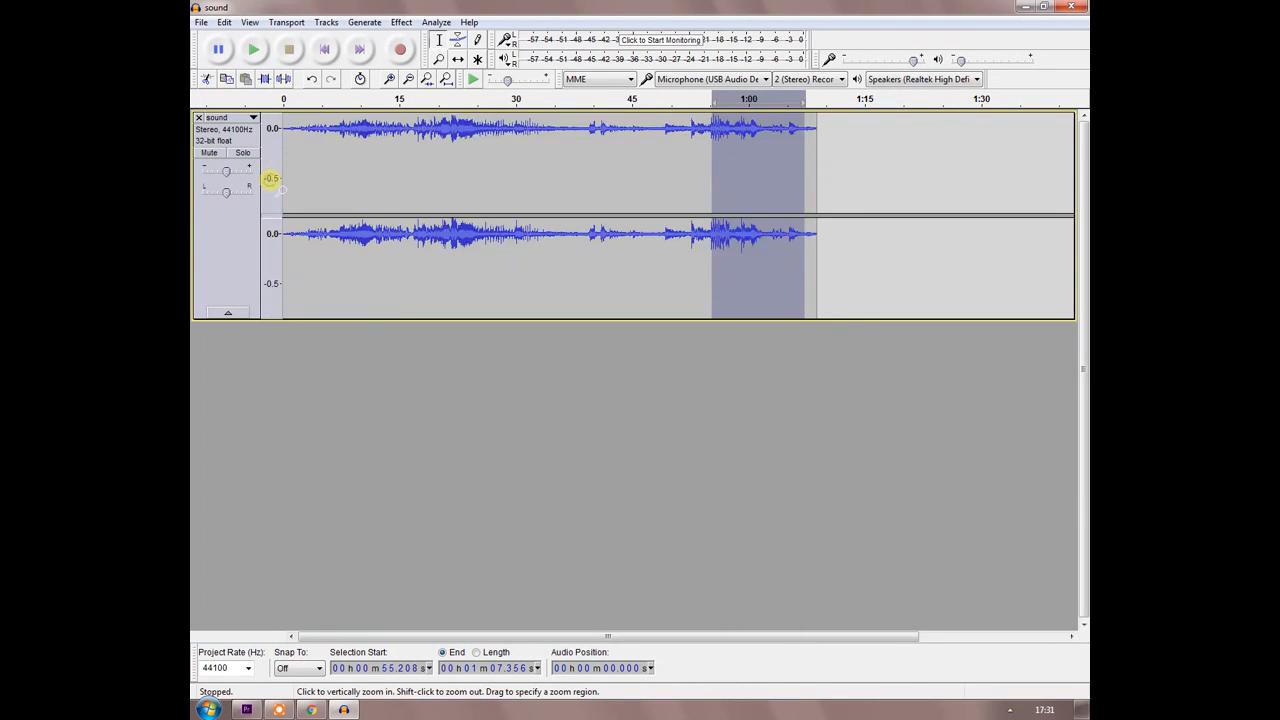
left_click(270, 180)
left_click(270, 180)
left_click(270, 180, "shift")
left_click(270, 180, "shift")
left_click(270, 180, "shift")
left_click(270, 180, "shift")
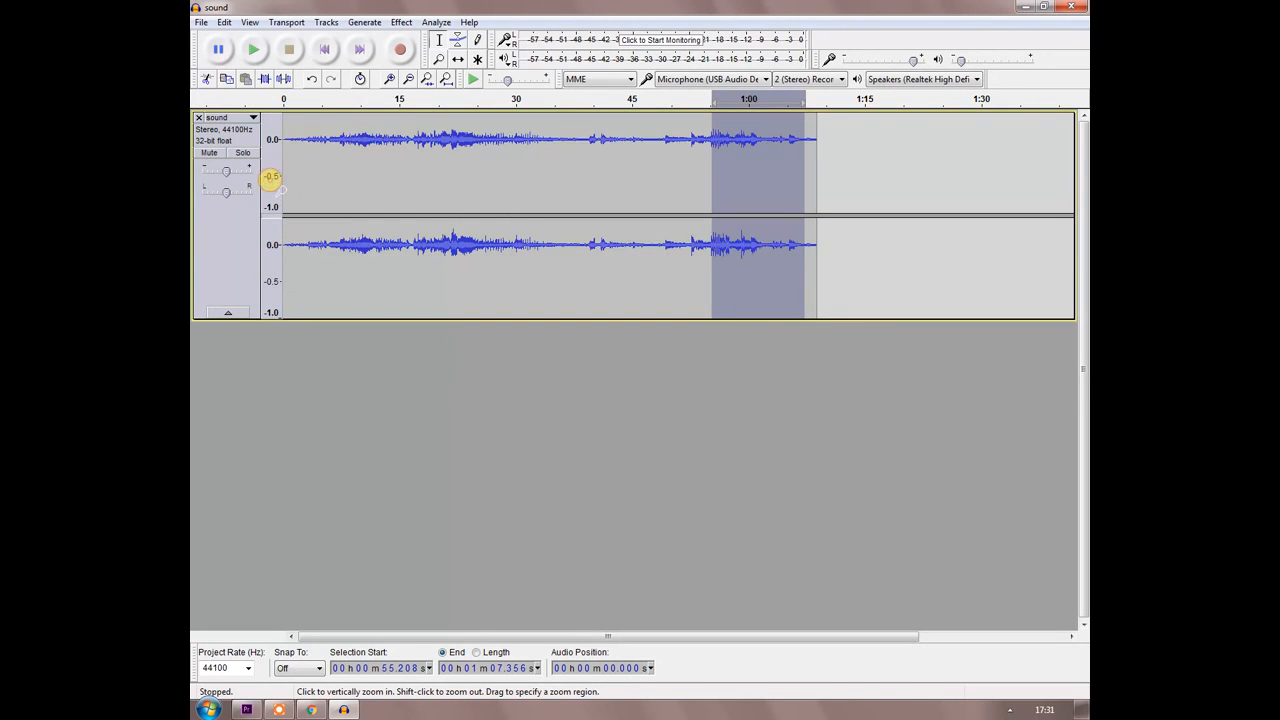
left_click(270, 180, "shift")
left_click(270, 180, "shift")
left_click(270, 180)
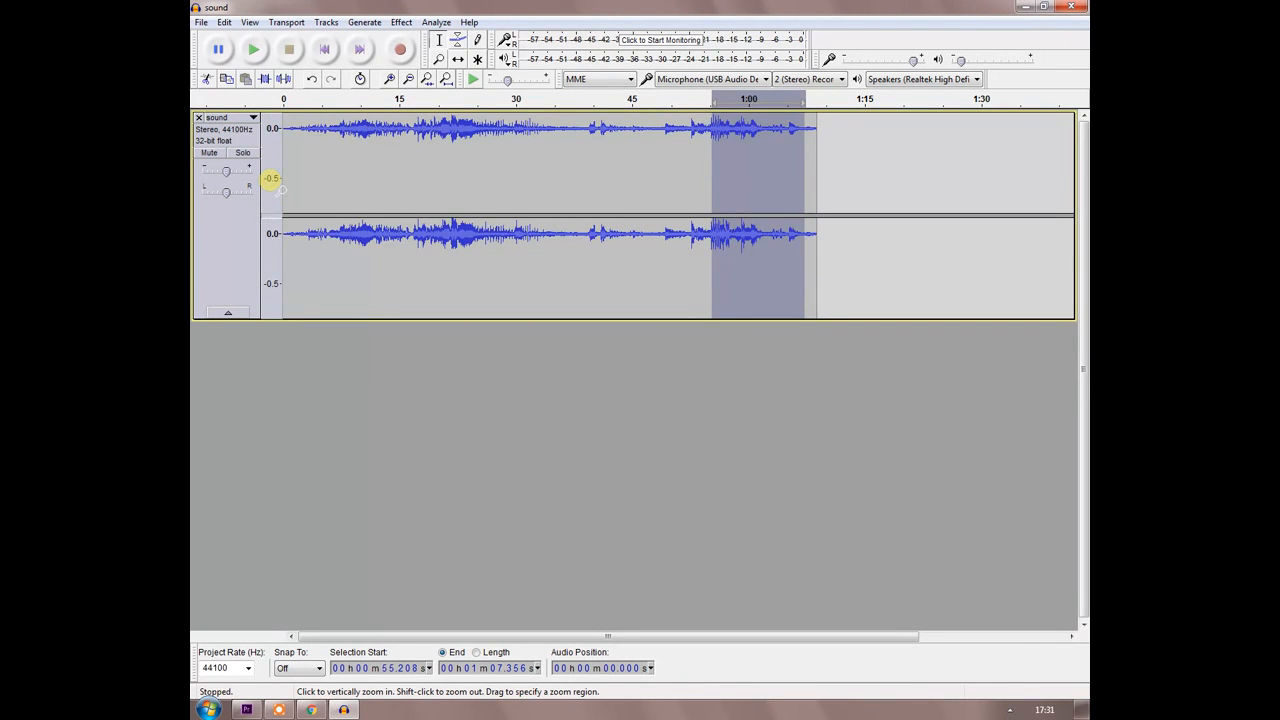
scroll(273, 178, "up", 6)
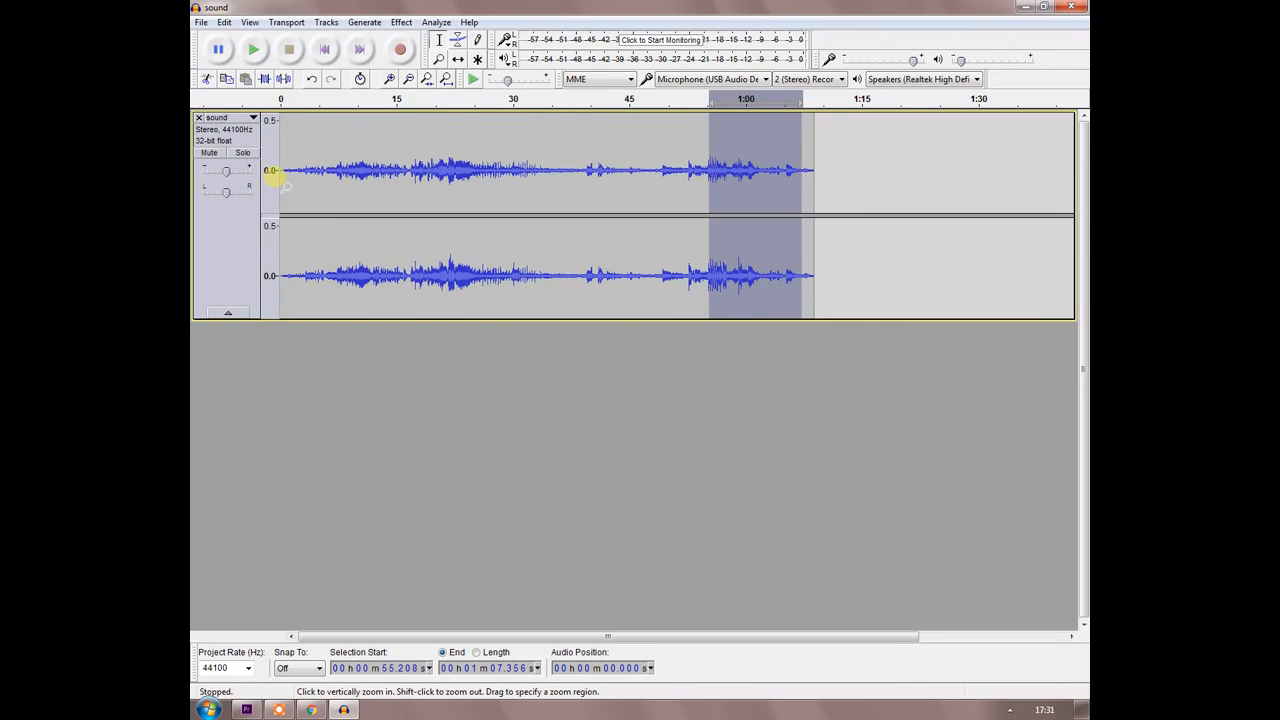
left_click(272, 177)
left_click(271, 172)
scroll(272, 173, "up", 3)
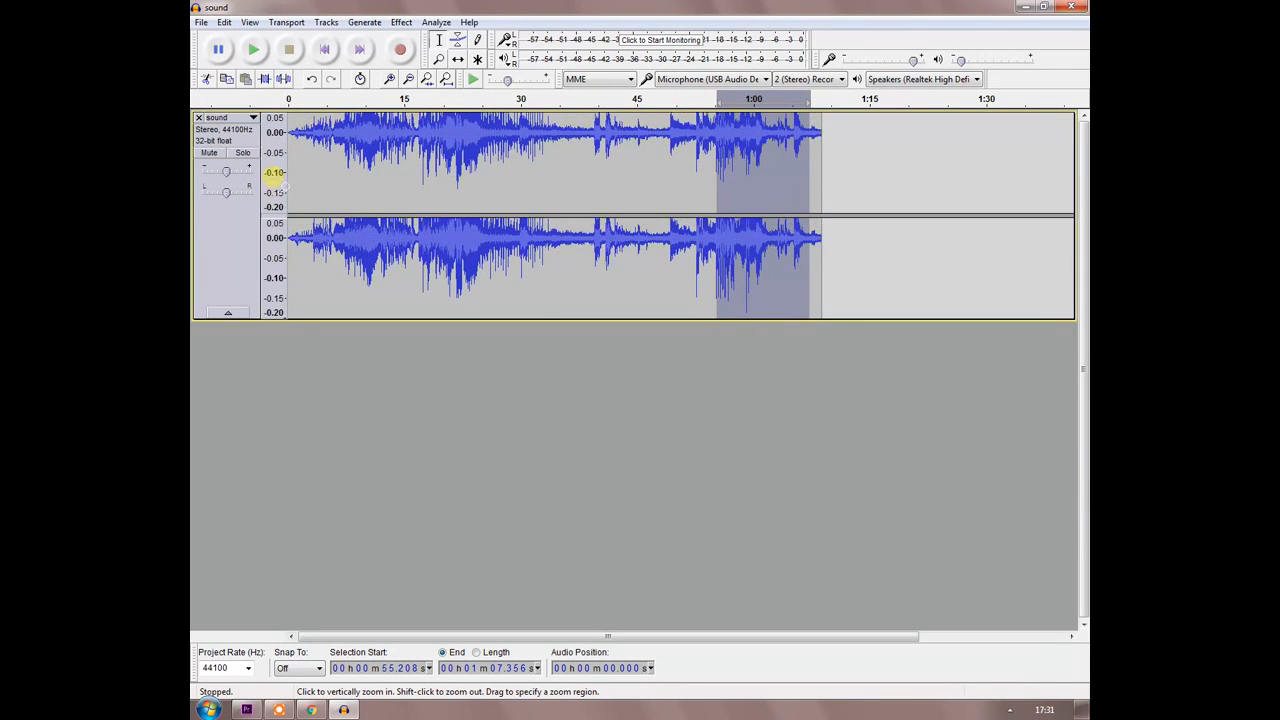
scroll(272, 175, "up", 1)
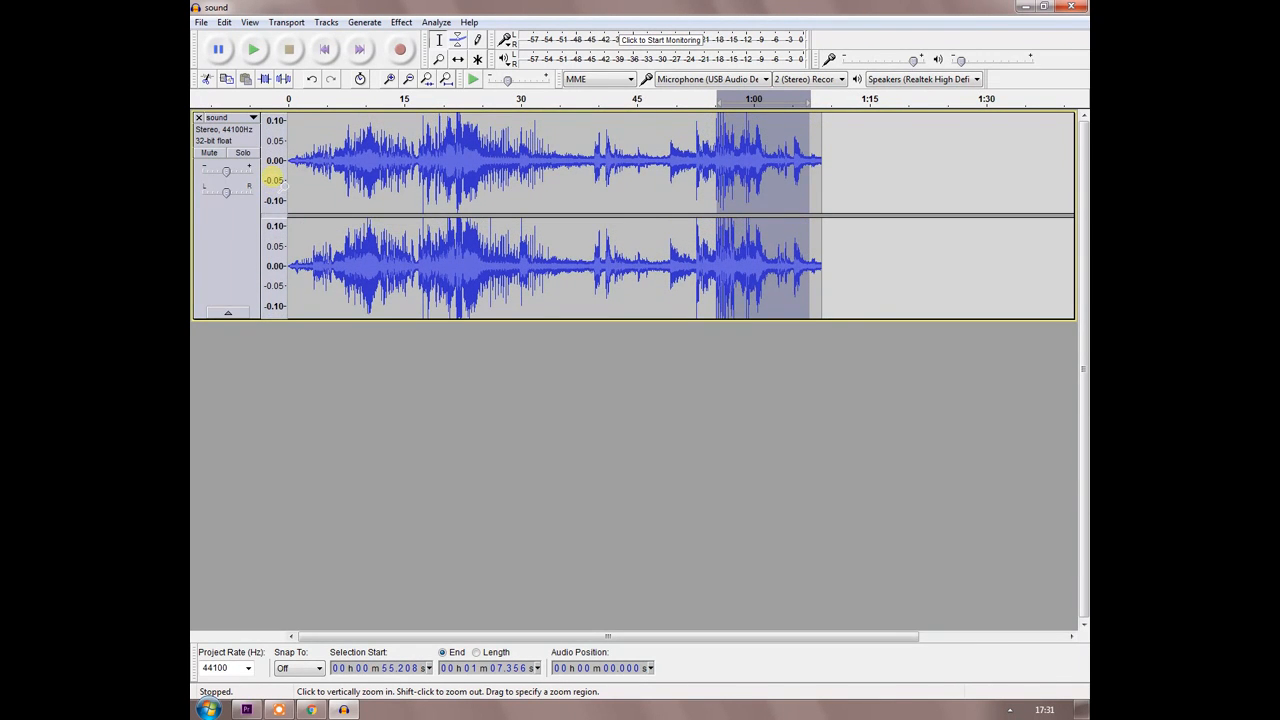
Select the audio from about 0.8 s to 6.7 s and place the cursor at about 10.8 s.
left_click_drag(295, 128, 340, 130)
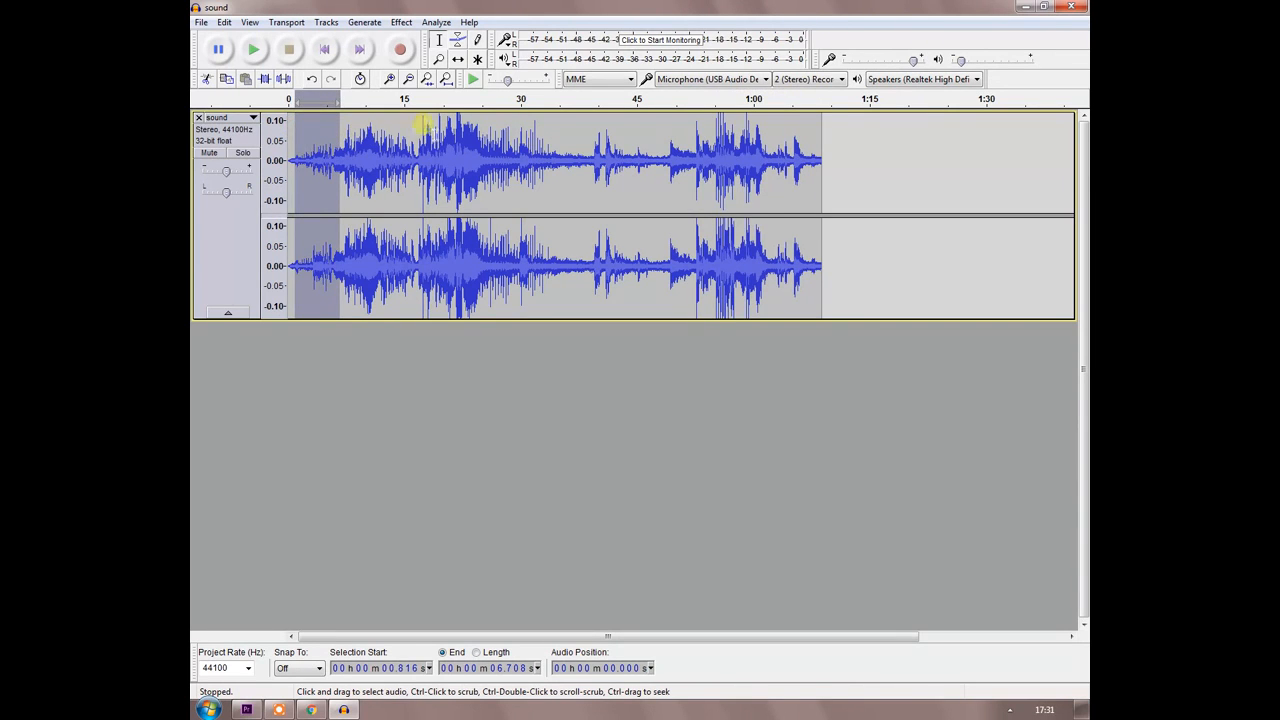
left_click(290, 172)
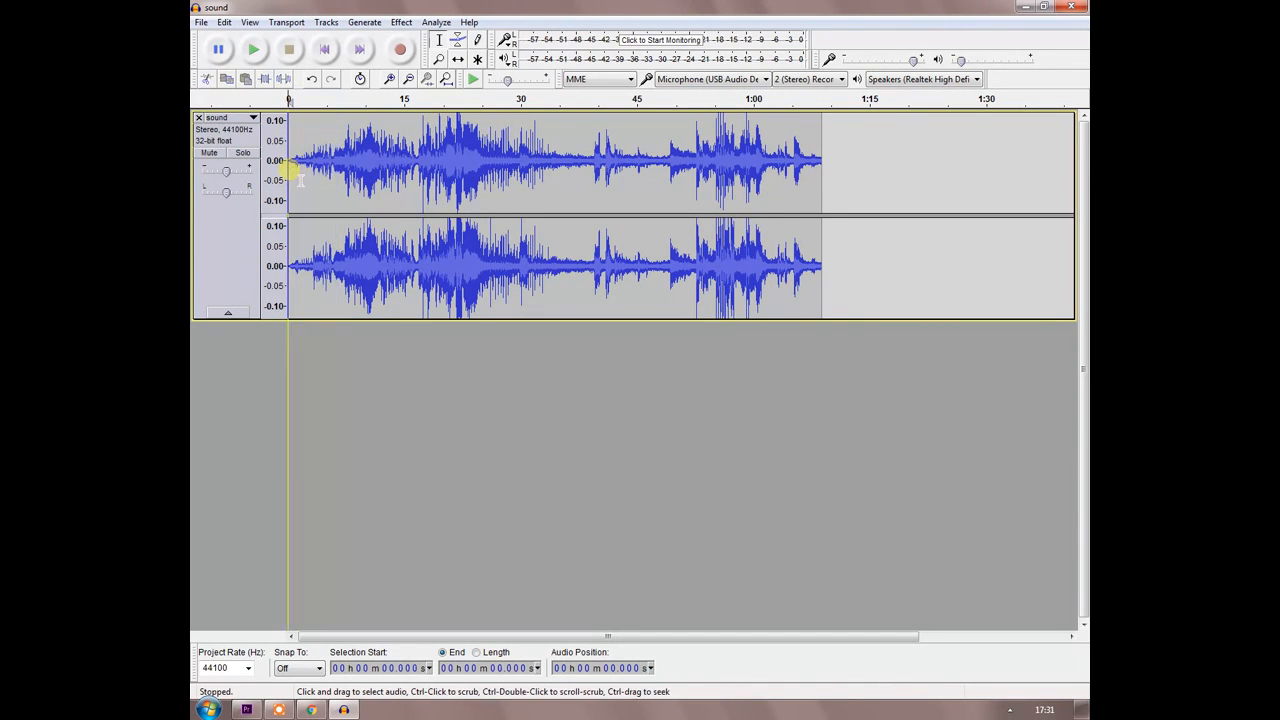
left_click(372, 152)
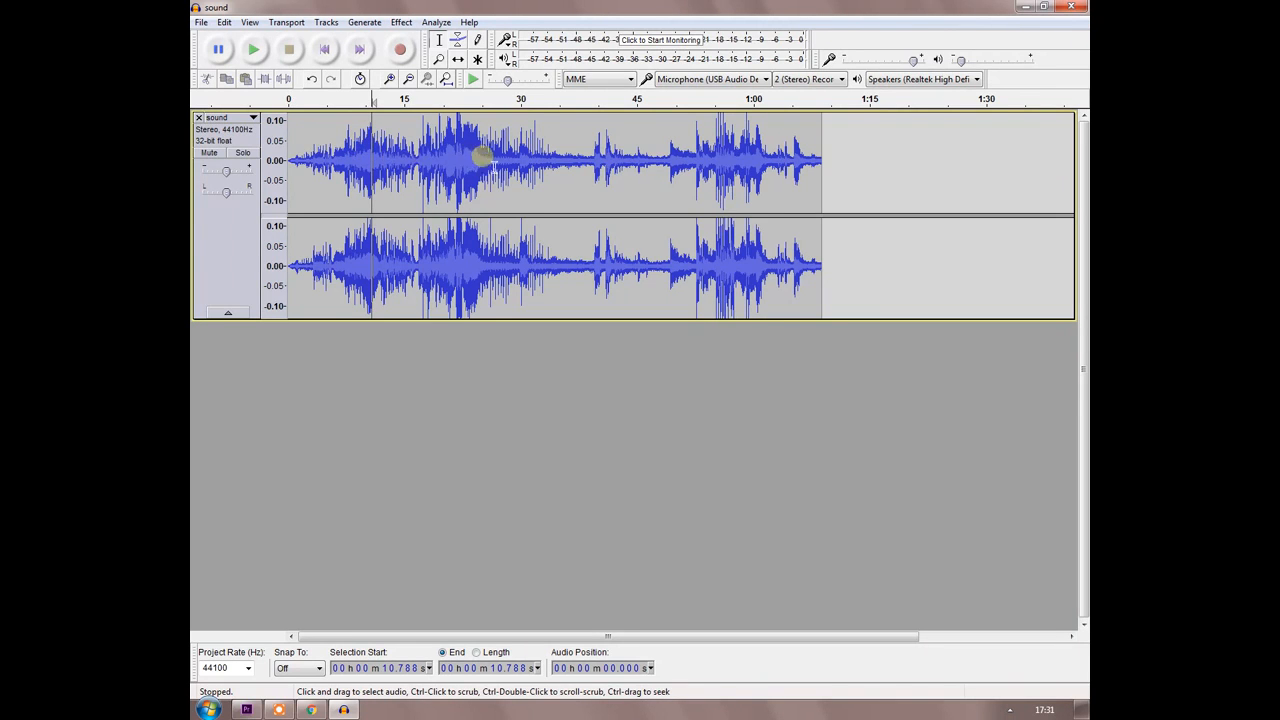
Cut the audio between about 40.9 s and 42.2 s, paste it after the track's end at about 1 min 12.7 s, and play it.
left_click_drag(403, 150, 616, 163)
left_click(704, 165)
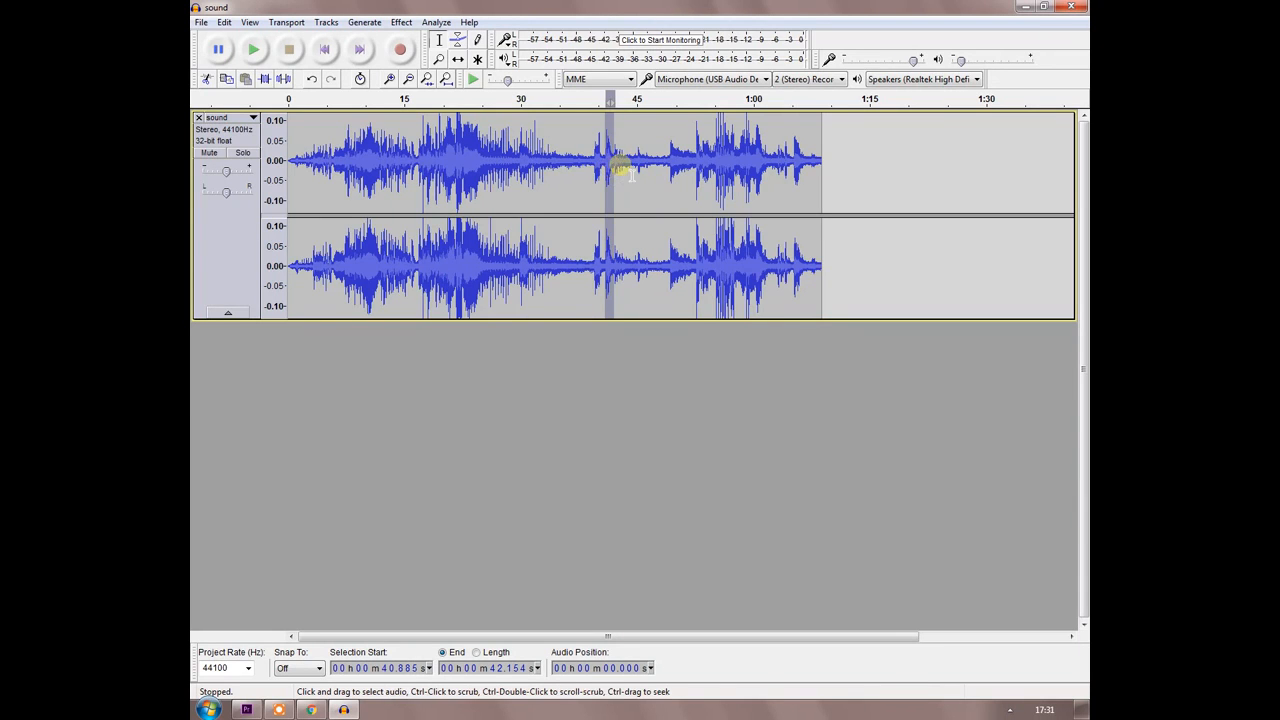
key("ctrl+x")
left_click(852, 171)
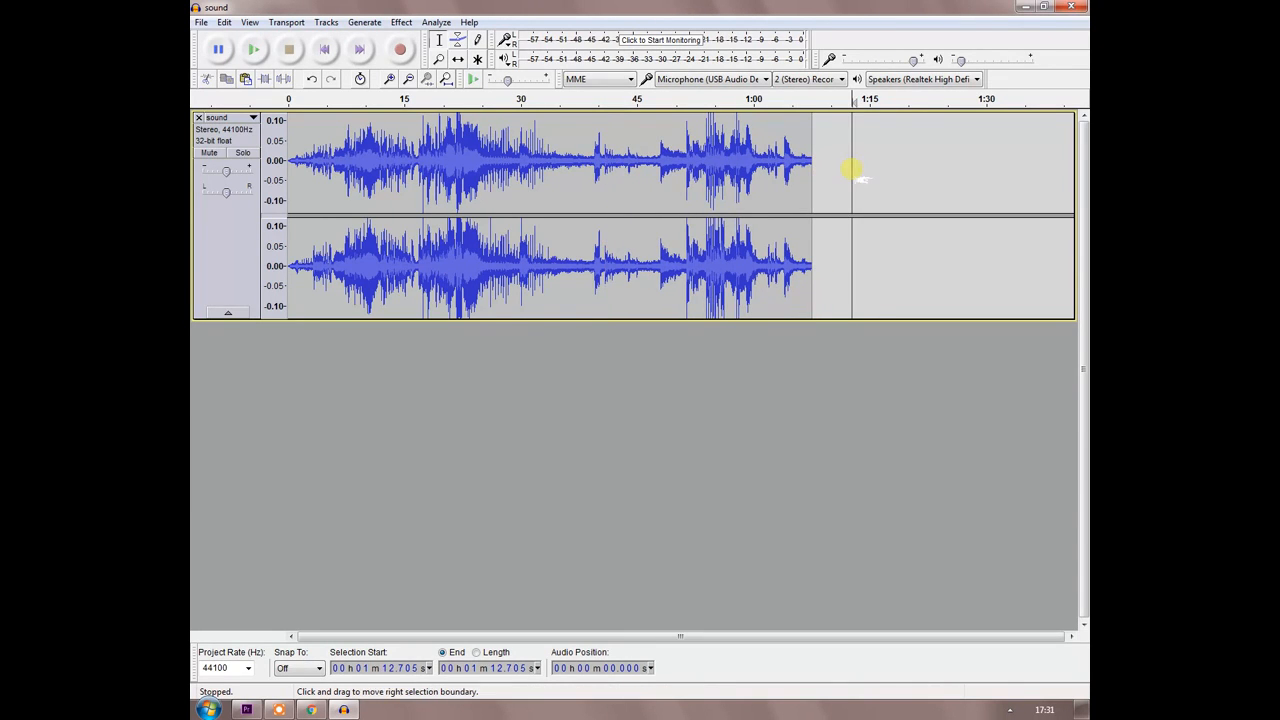
key("ctrl+v")
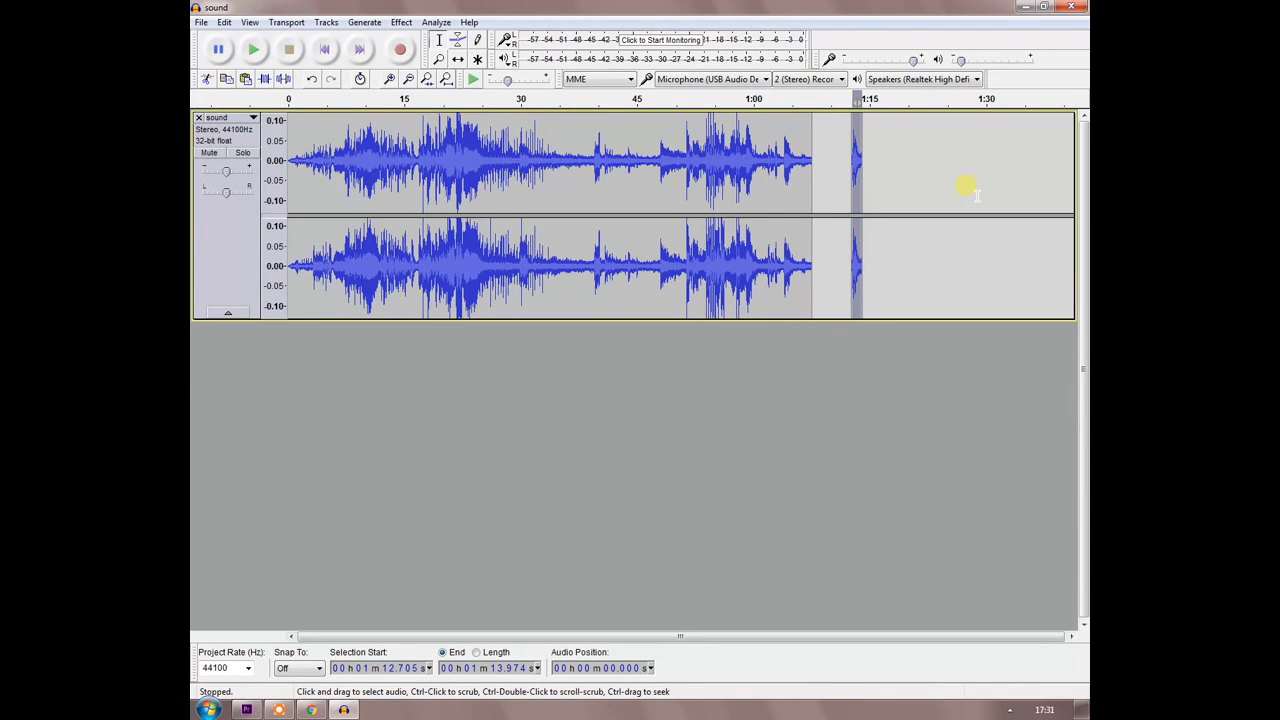
left_click(850, 130)
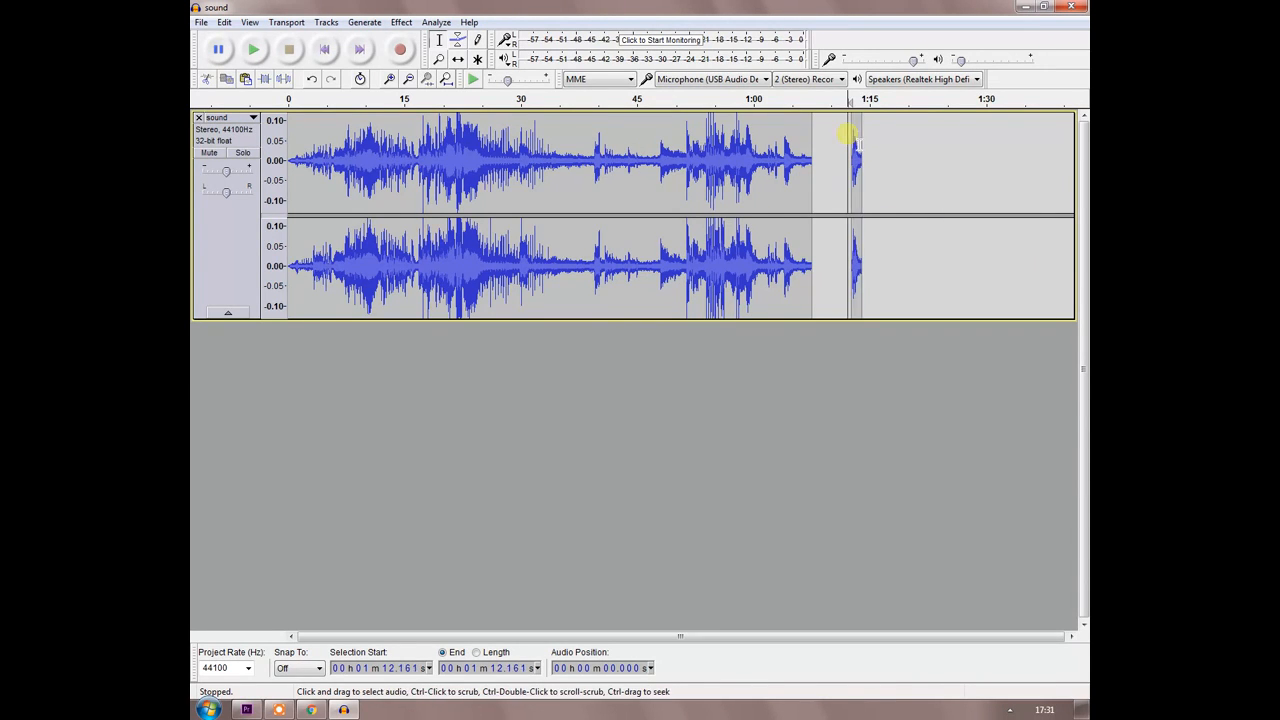
key("space")
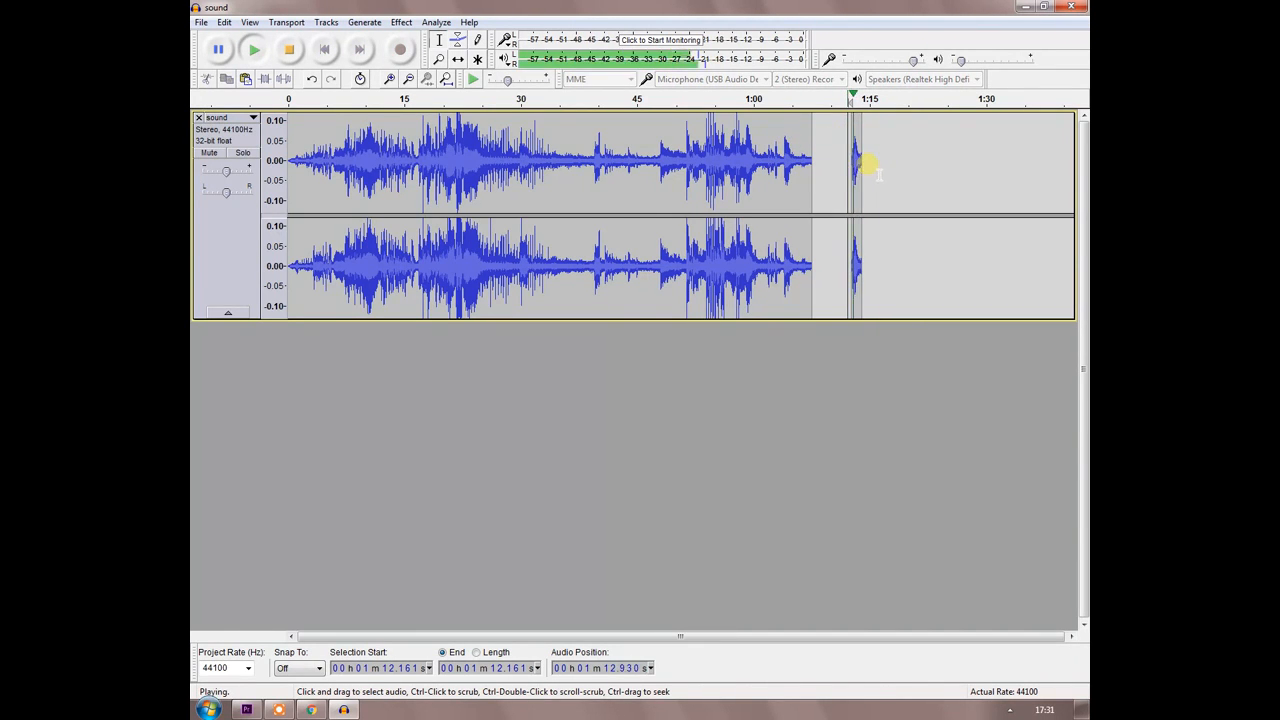
Reverse the entire long clip, leaving out the short pasted clip, and play its opening.
left_click_drag(811, 178, 284, 205)
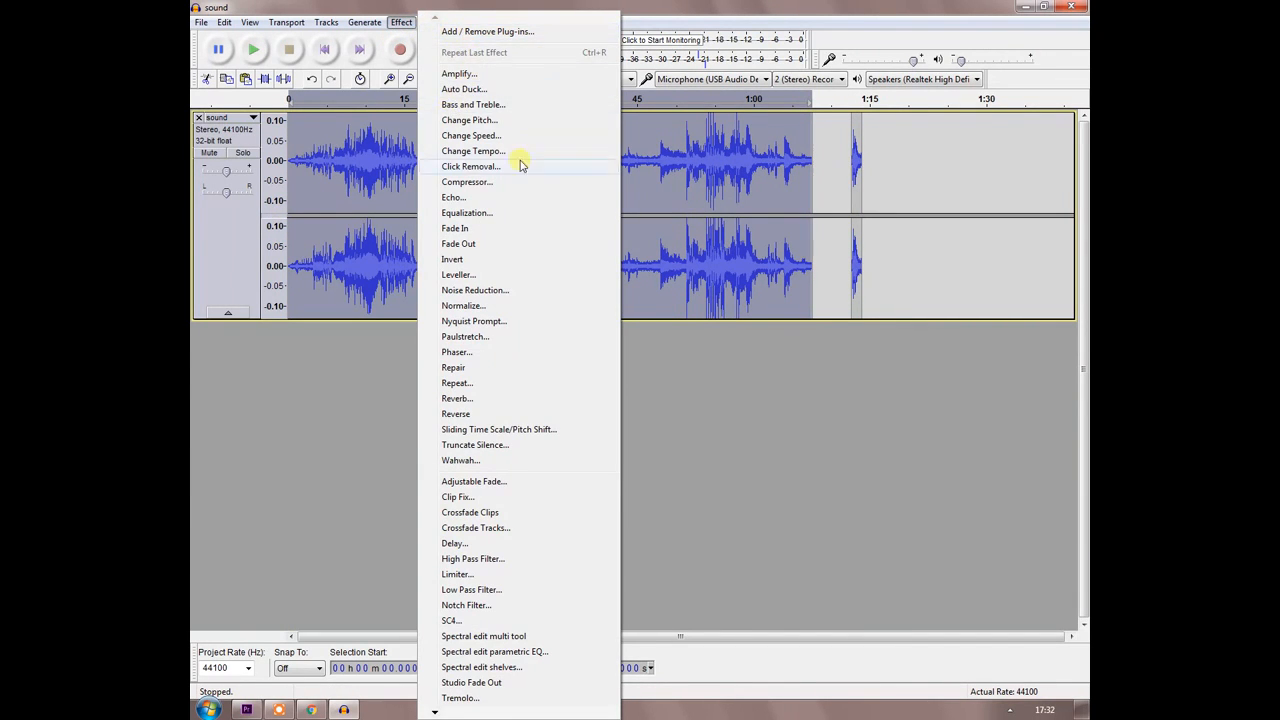
left_click(373, 24)
left_click(401, 22)
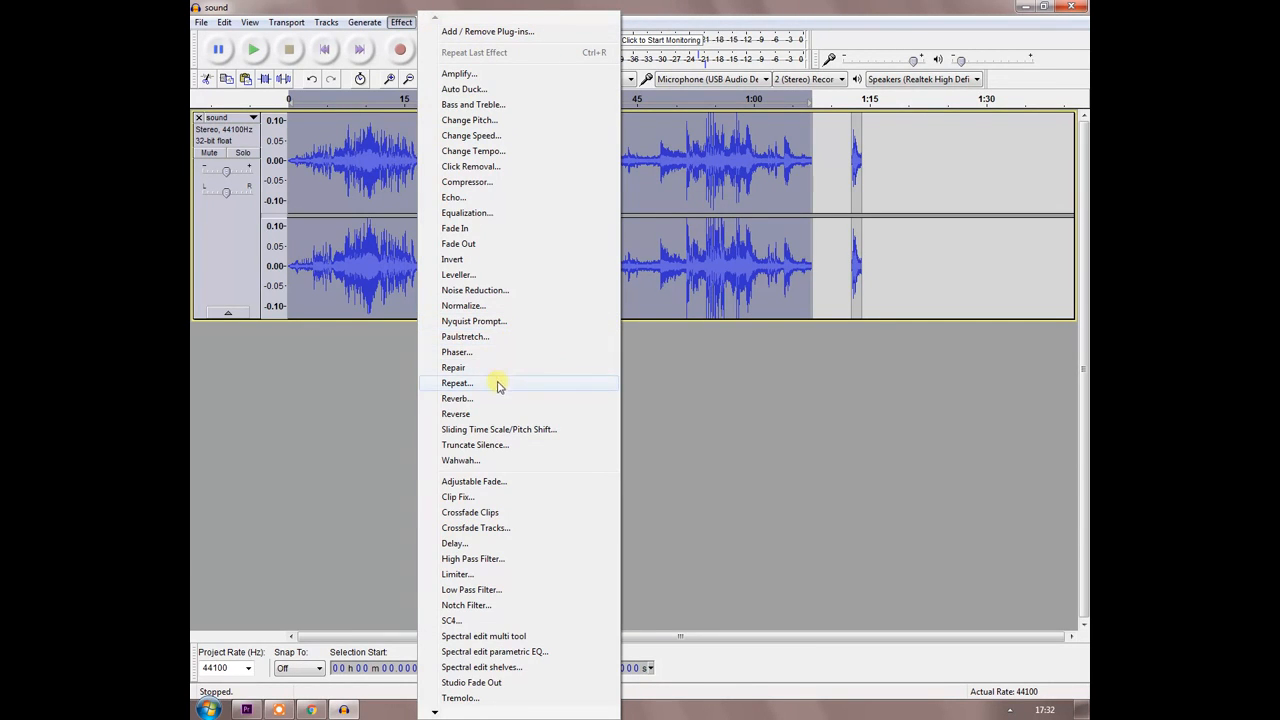
left_click(479, 412)
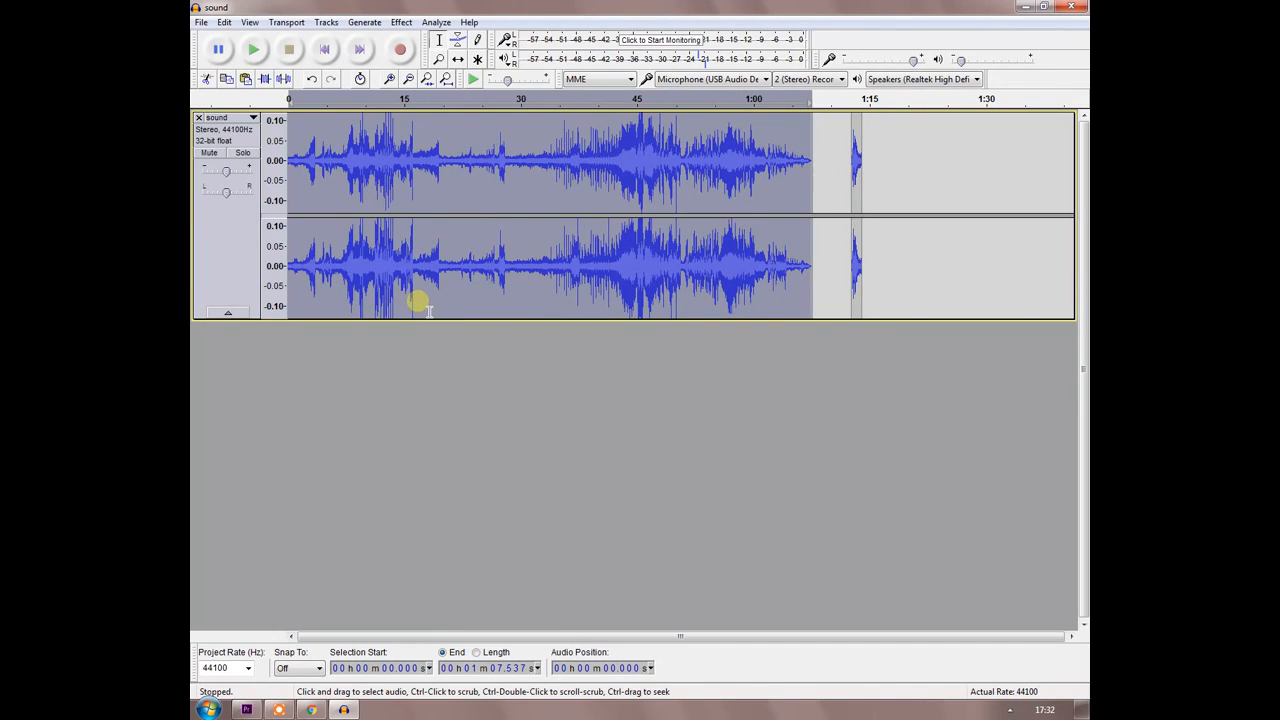
left_click(294, 176)
key("space")
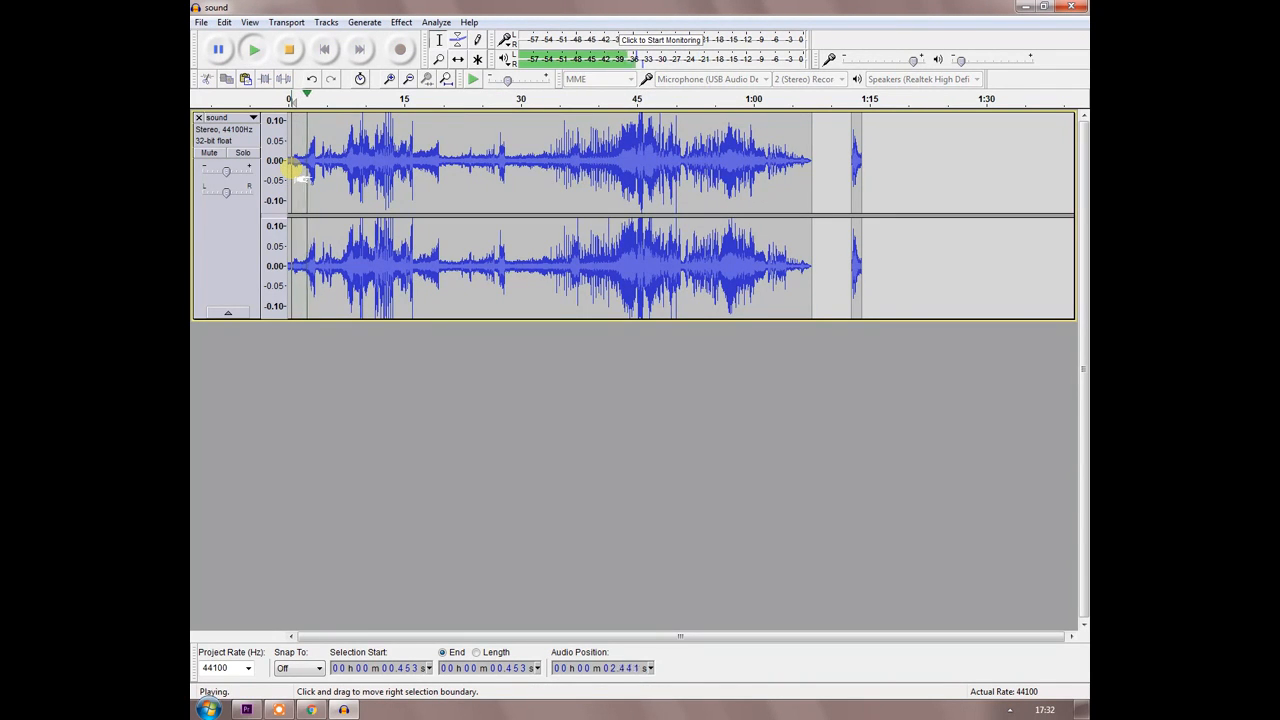
key("space")
Speed up the whole track with Change Speed, using a speed multiplier of 1.399.
left_click(401, 22)
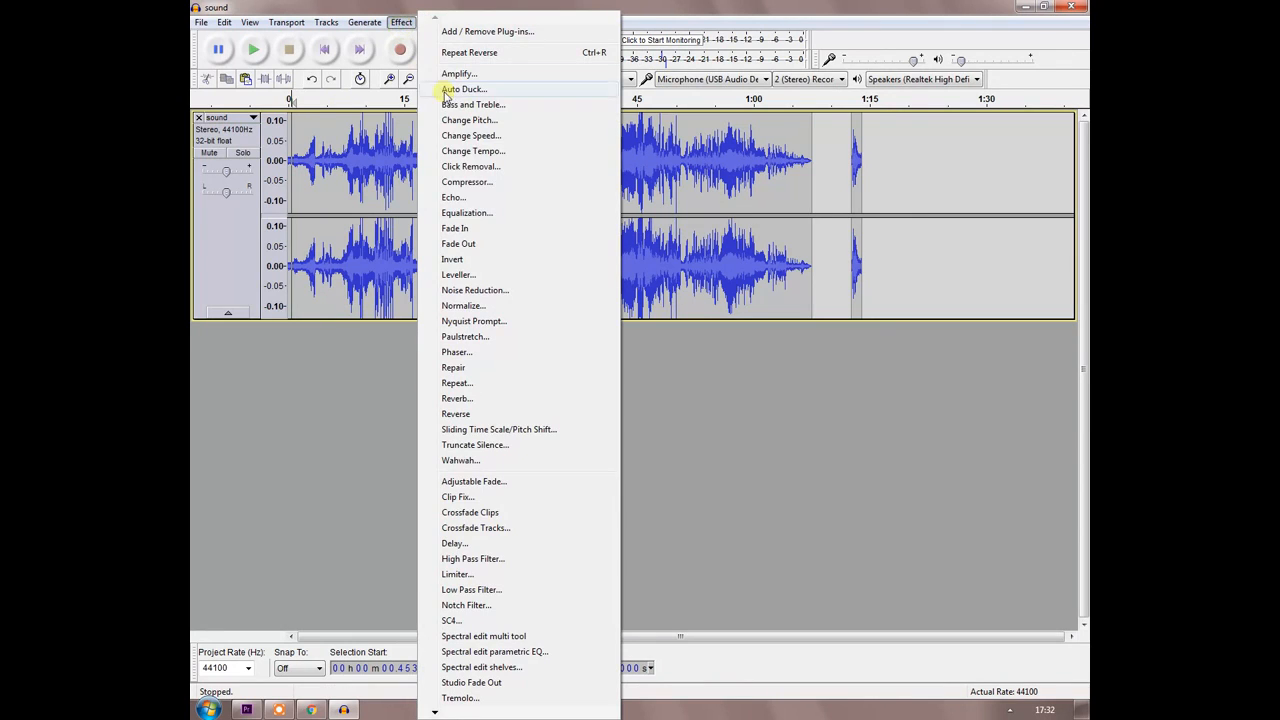
left_click(484, 135)
left_click(621, 327)
left_click_drag(621, 327, 651, 327)
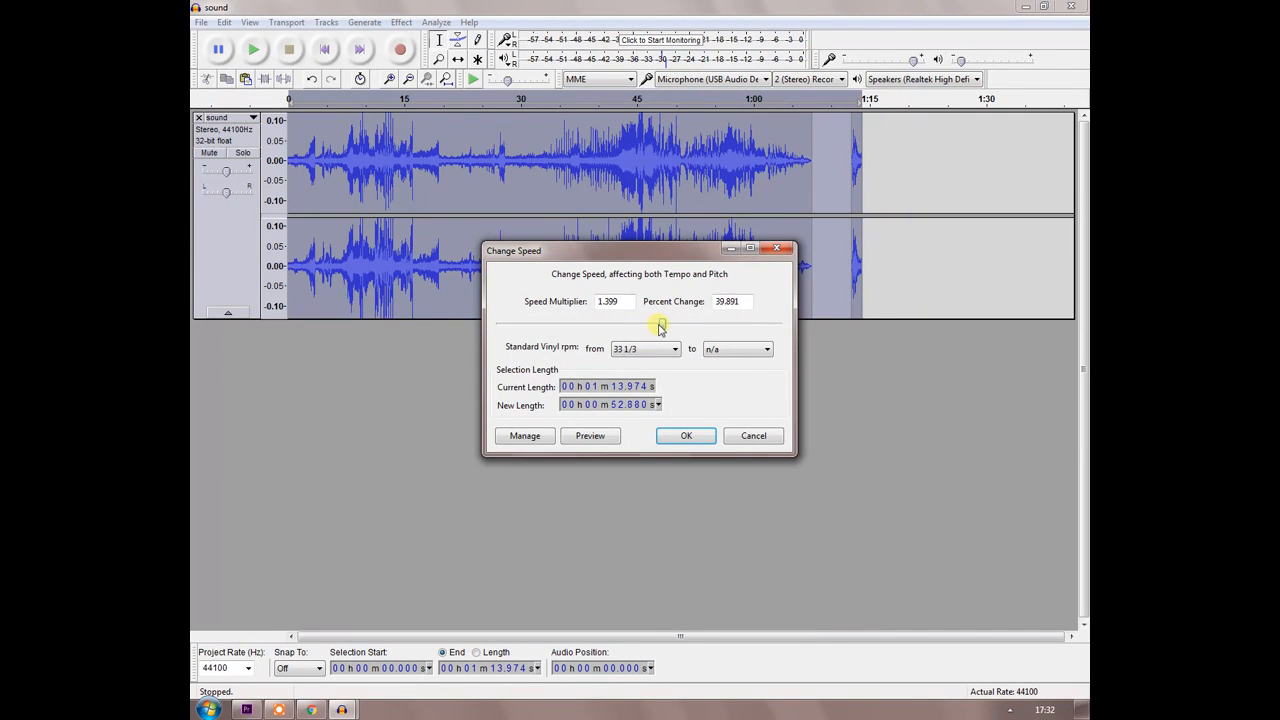
left_click(687, 436)
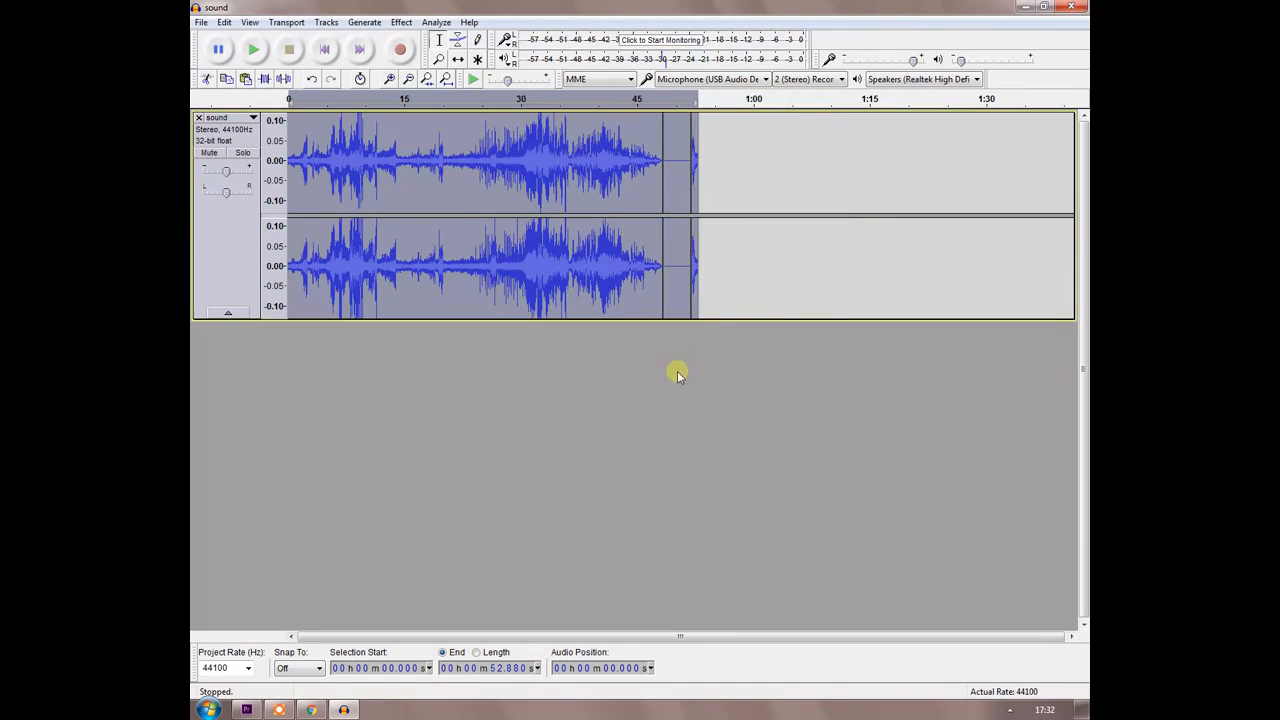
Delete the long clip, merge the remaining audio at the split line, and remove the leading silence before the short clip.
left_click_drag(668, 233, 272, 235)
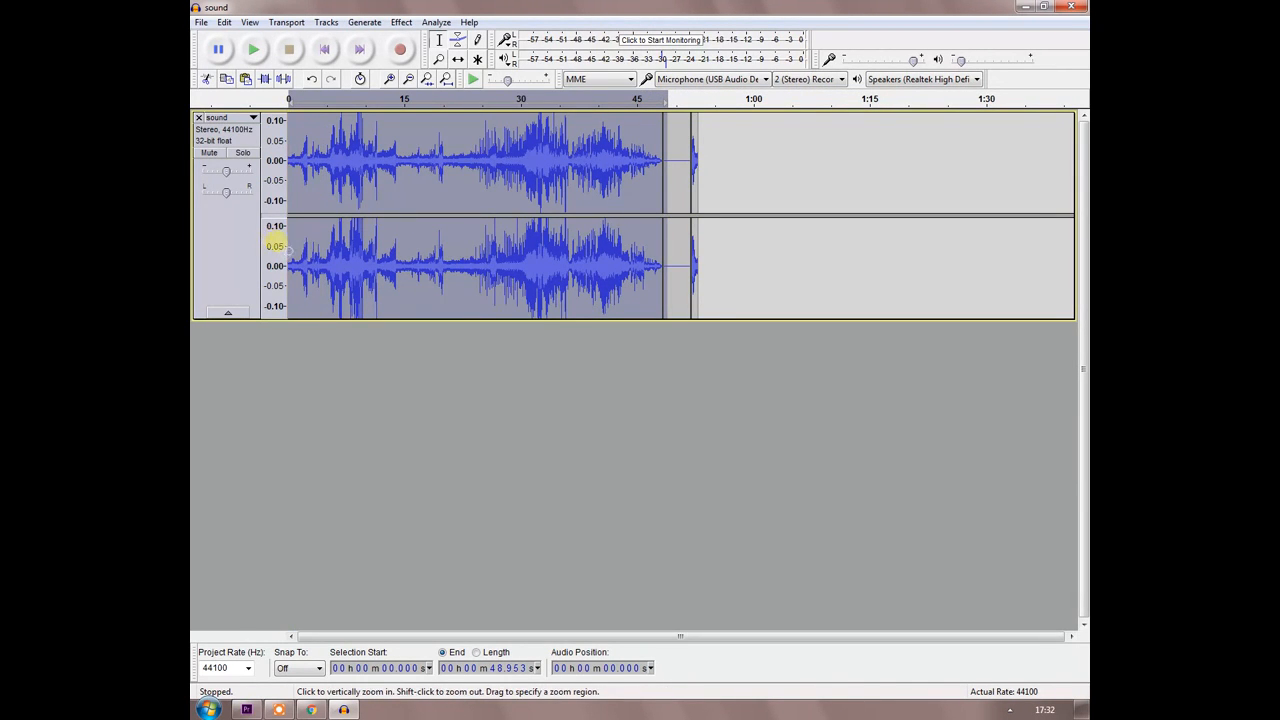
key("Delete")
mouse_move(329, 195)
left_mouse_down()
mouse_move(306, 182)
mouse_move(310, 198)
left_mouse_up()
left_click(304, 190)
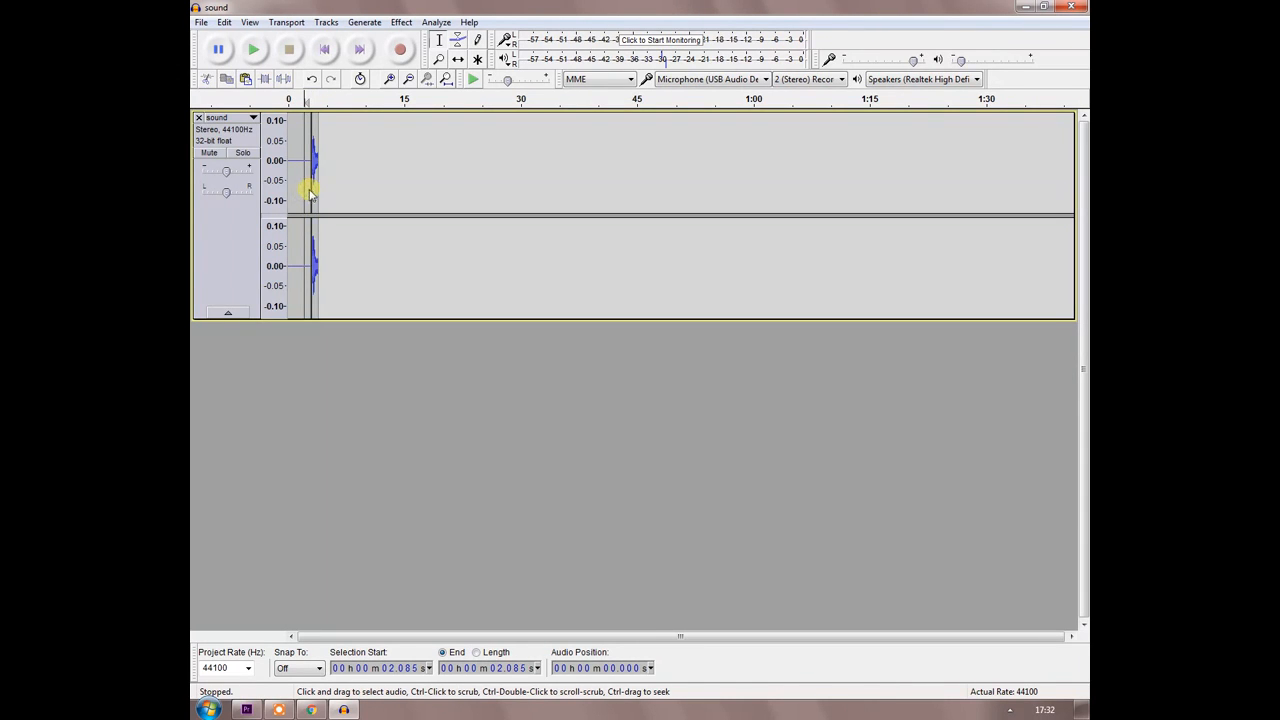
left_click(311, 191)
double_click(309, 190)
left_click(390, 183)
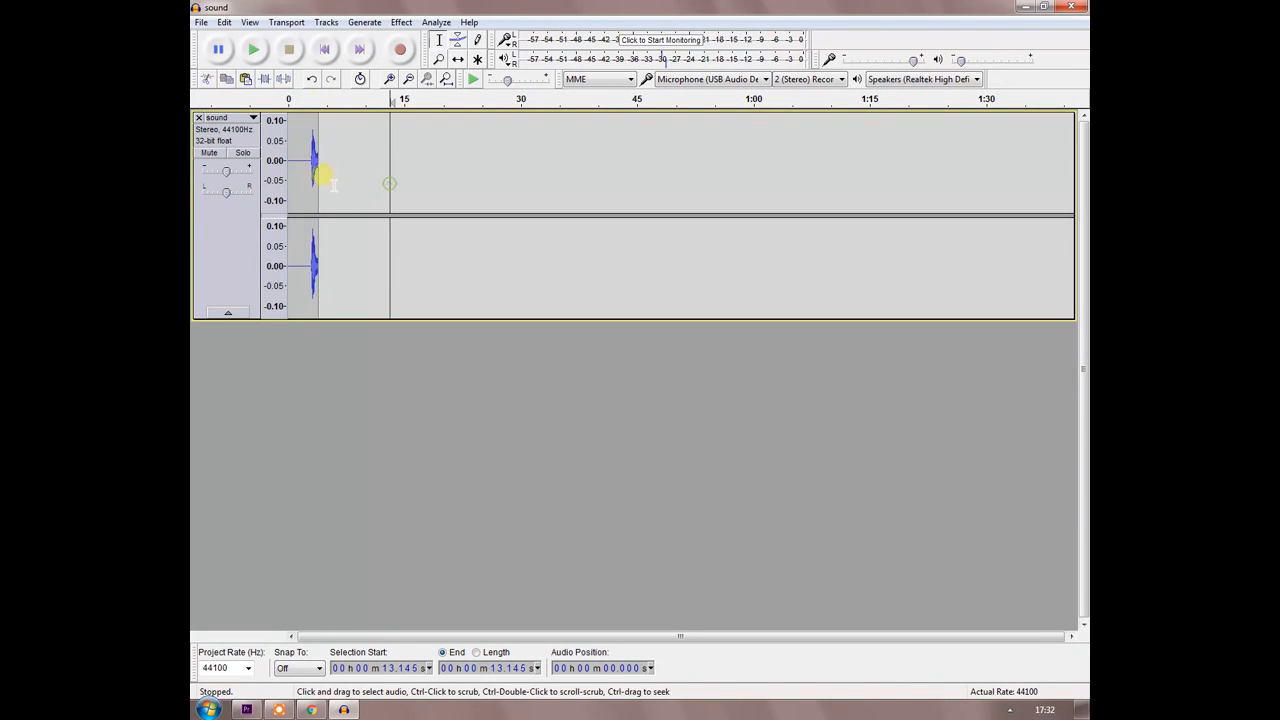
left_click_drag(309, 150, 253, 165)
key("Delete")
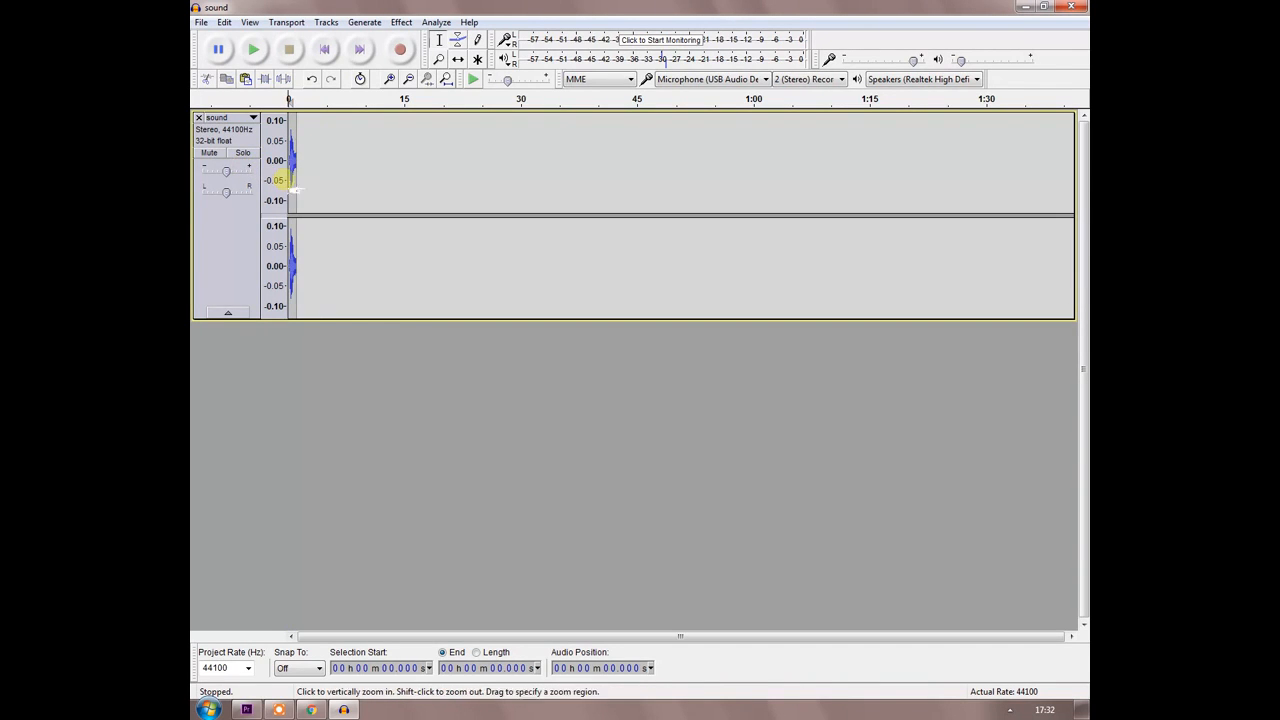
Copy the remaining short clip and paste six copies at irregular intervals along the track, from about 3.2 s to 32 s.
double_click(312, 181)
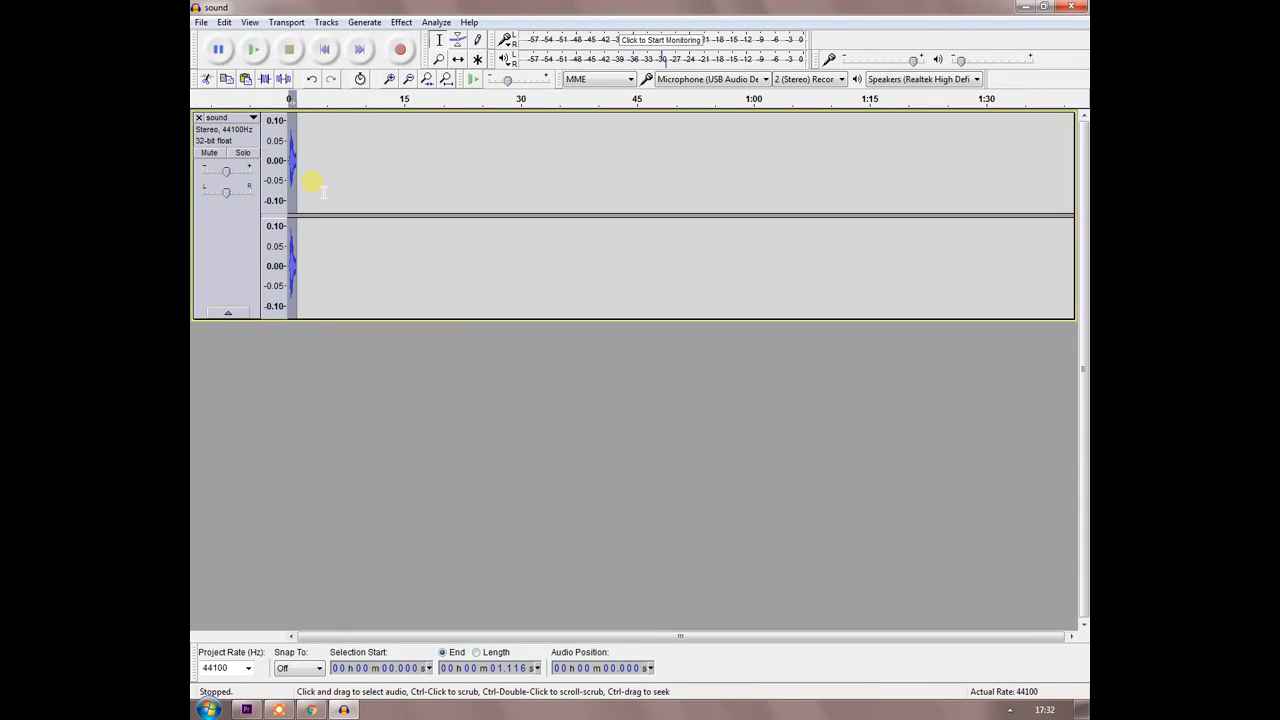
left_click(312, 181)
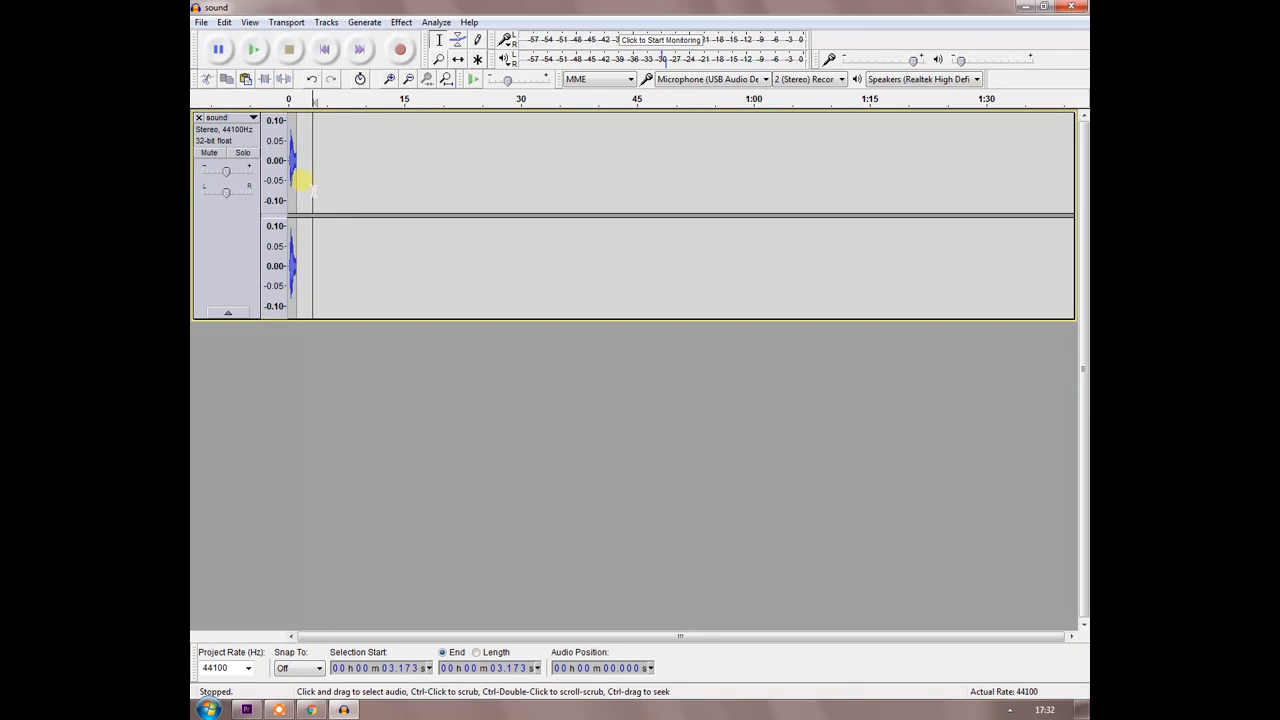
key("ctrl+v")
left_click(330, 179)
key("ctrl+v")
left_click(389, 180)
key("ctrl+v")
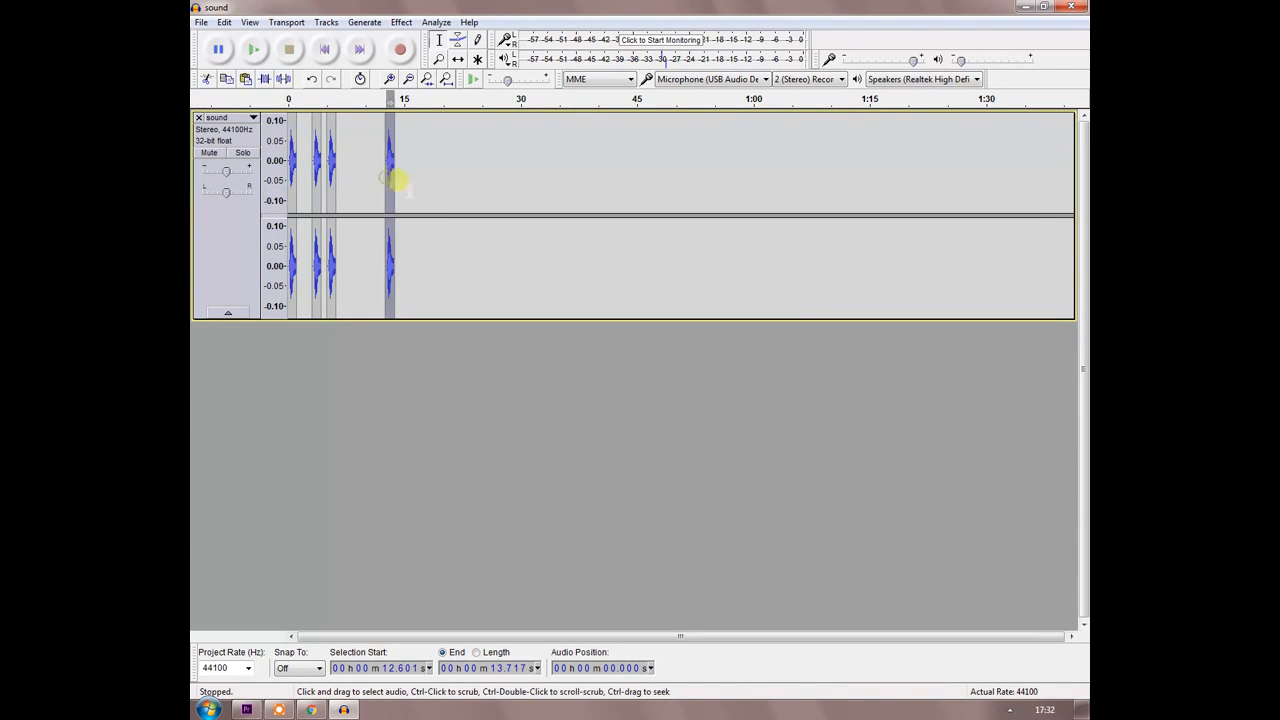
left_click(419, 182)
key("ctrl+v")
left_click(467, 187)
key("ctrl+v")
left_click(536, 193)
key("ctrl+v")
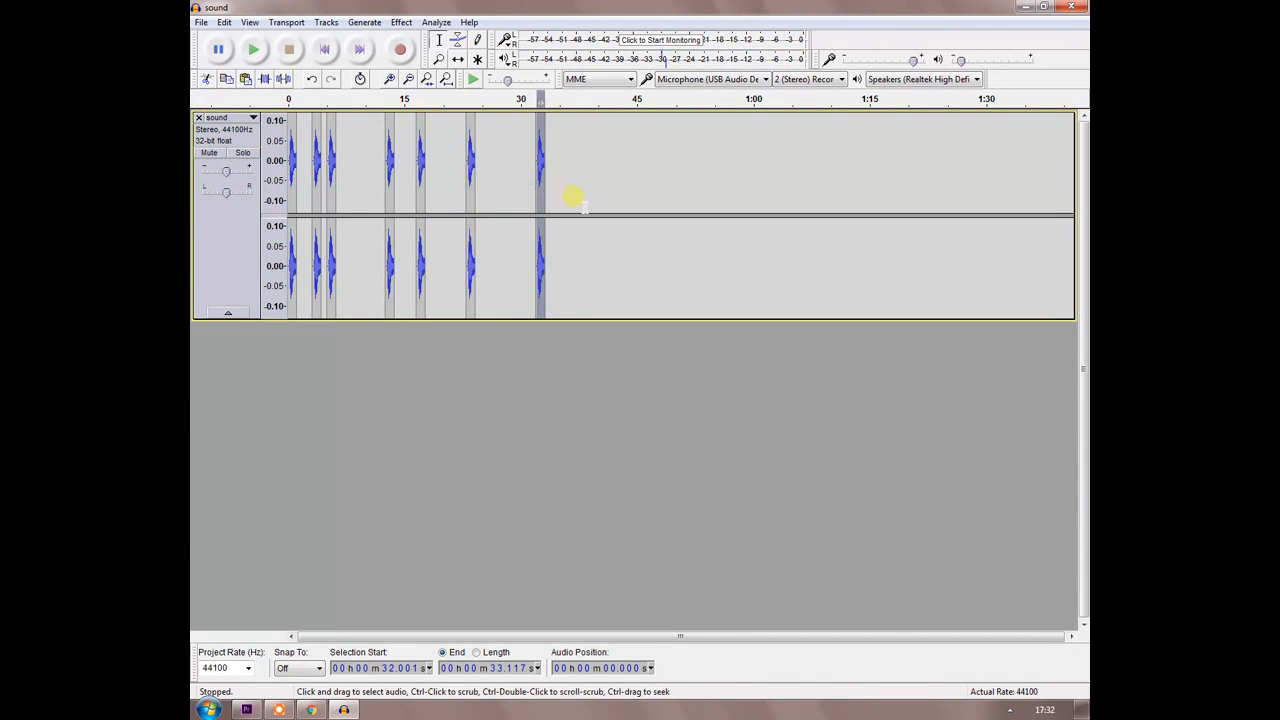
Paste another clip copy at about 36.8 s and replace it with a ping click track at 120 beats per minute, 4 beats per measure, 16 measures.
left_click(573, 200)
key("ctrl+v")
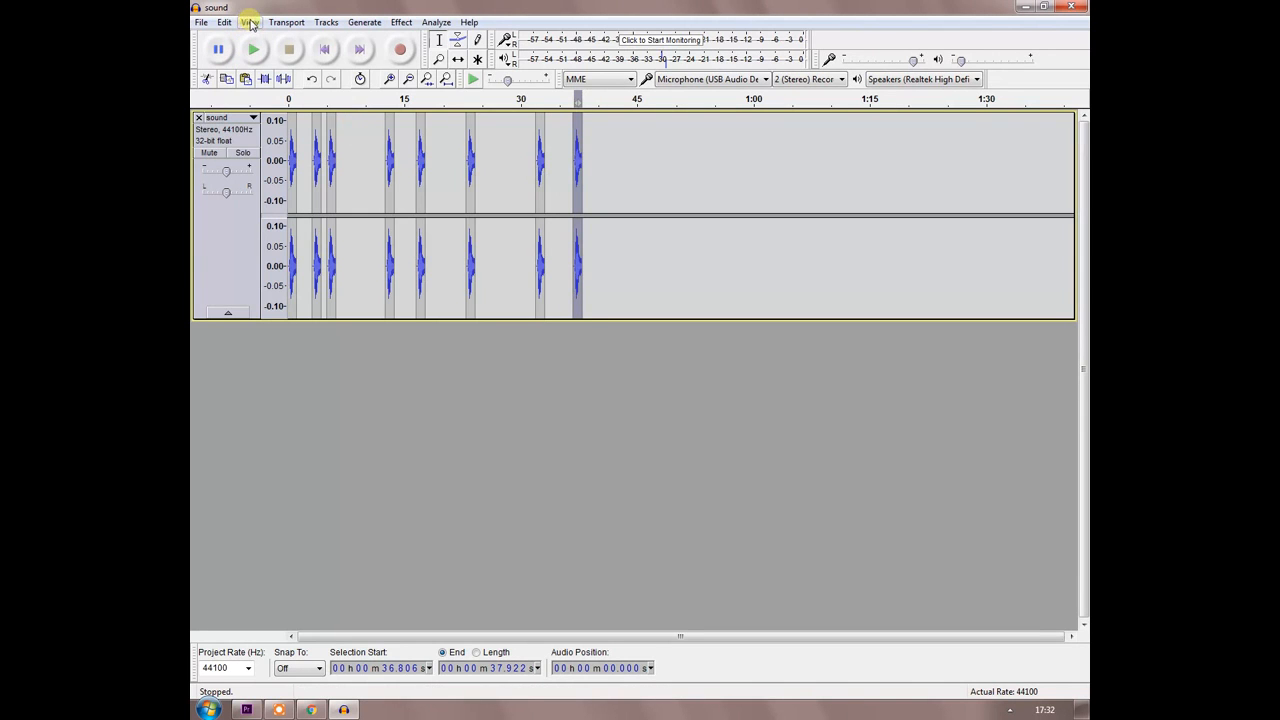
left_click(326, 22)
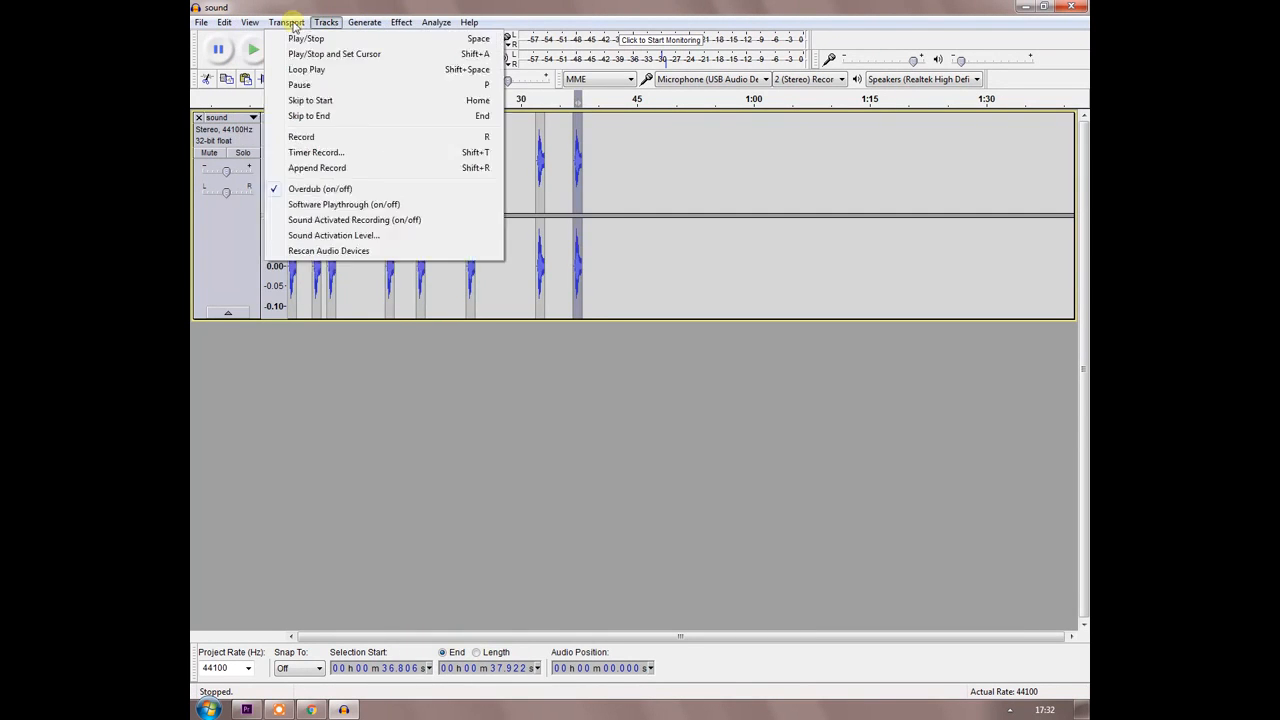
mouse_move(352, 31)
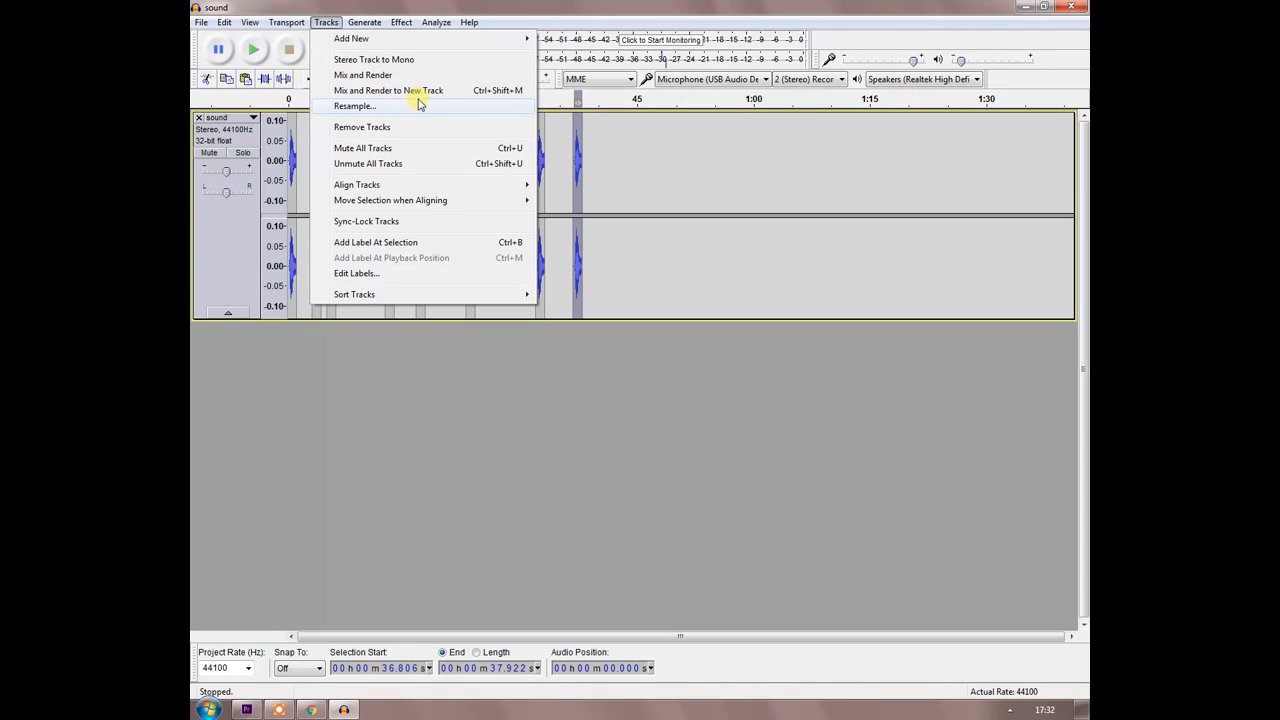
left_click(362, 23)
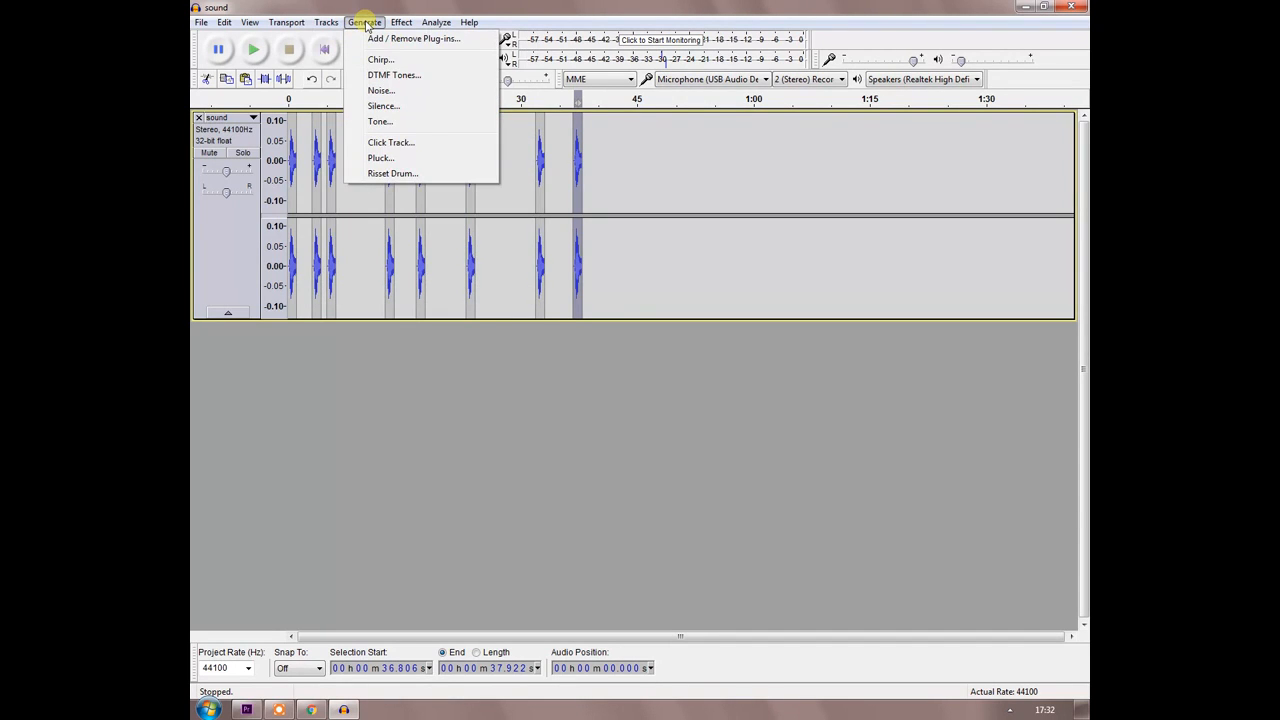
left_click(381, 145)
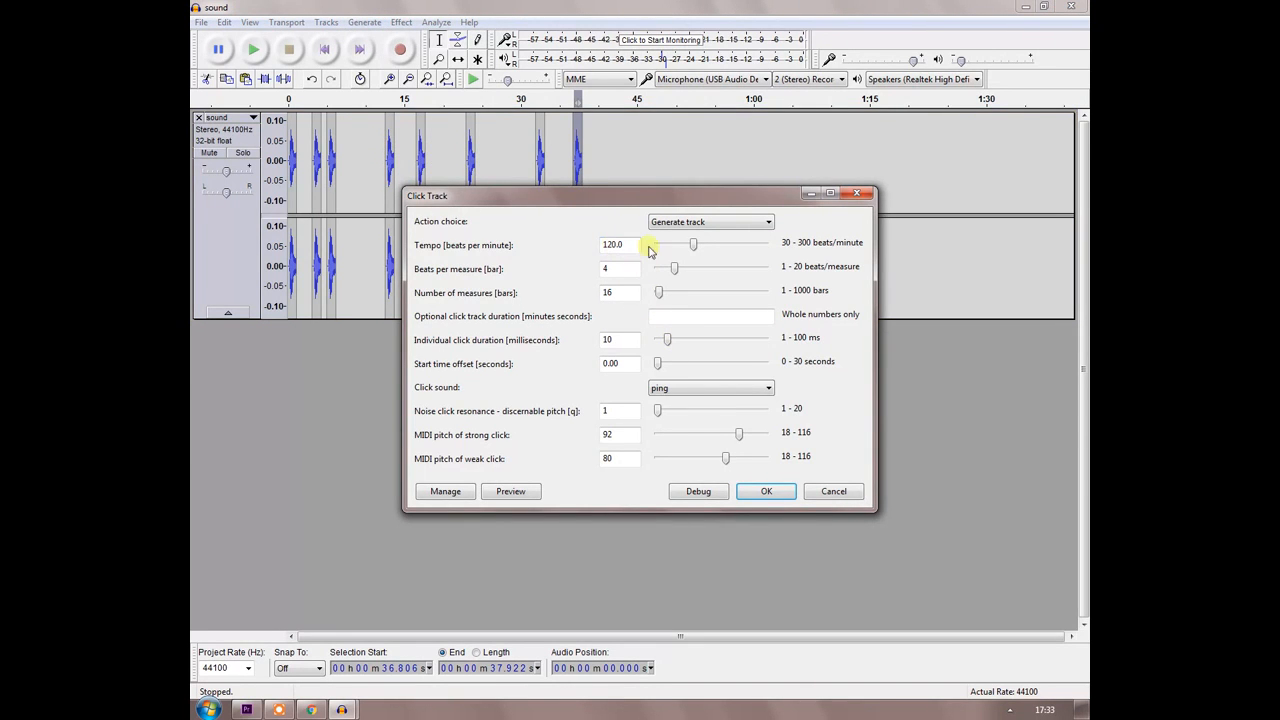
left_click(766, 491)
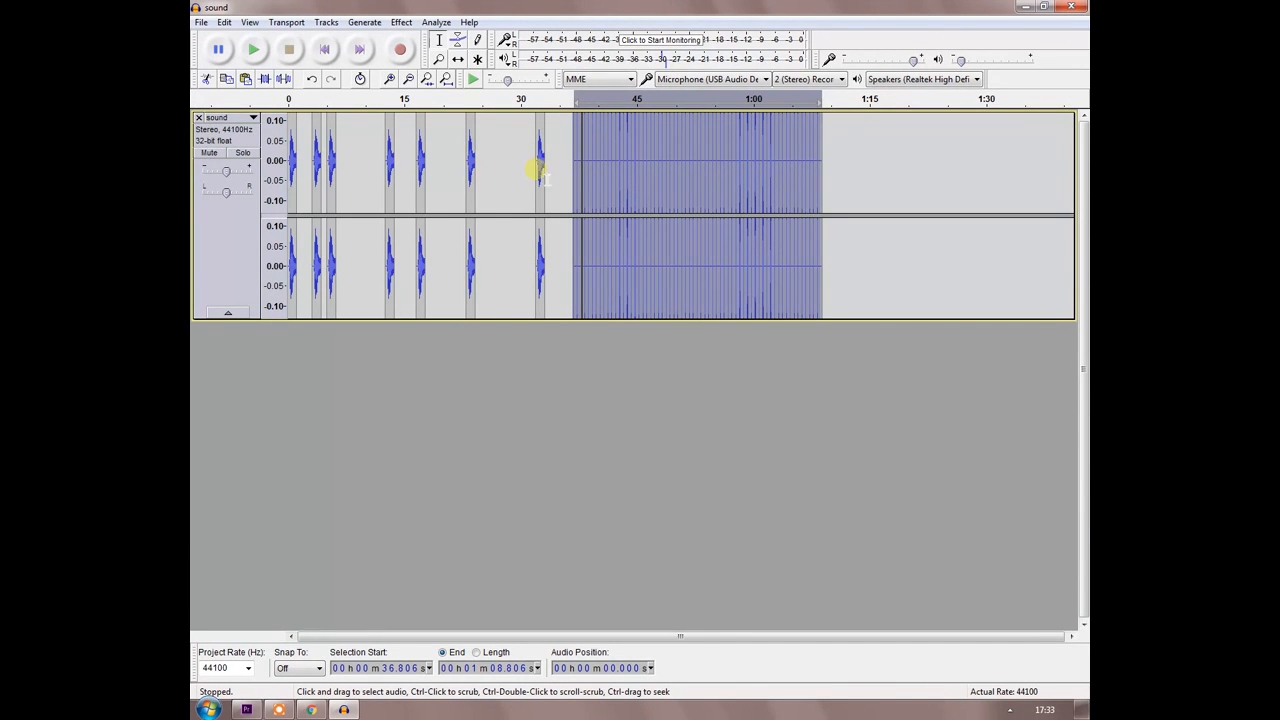
Play the opening of the generated click track, stop playback and deselect the track.
key("space")
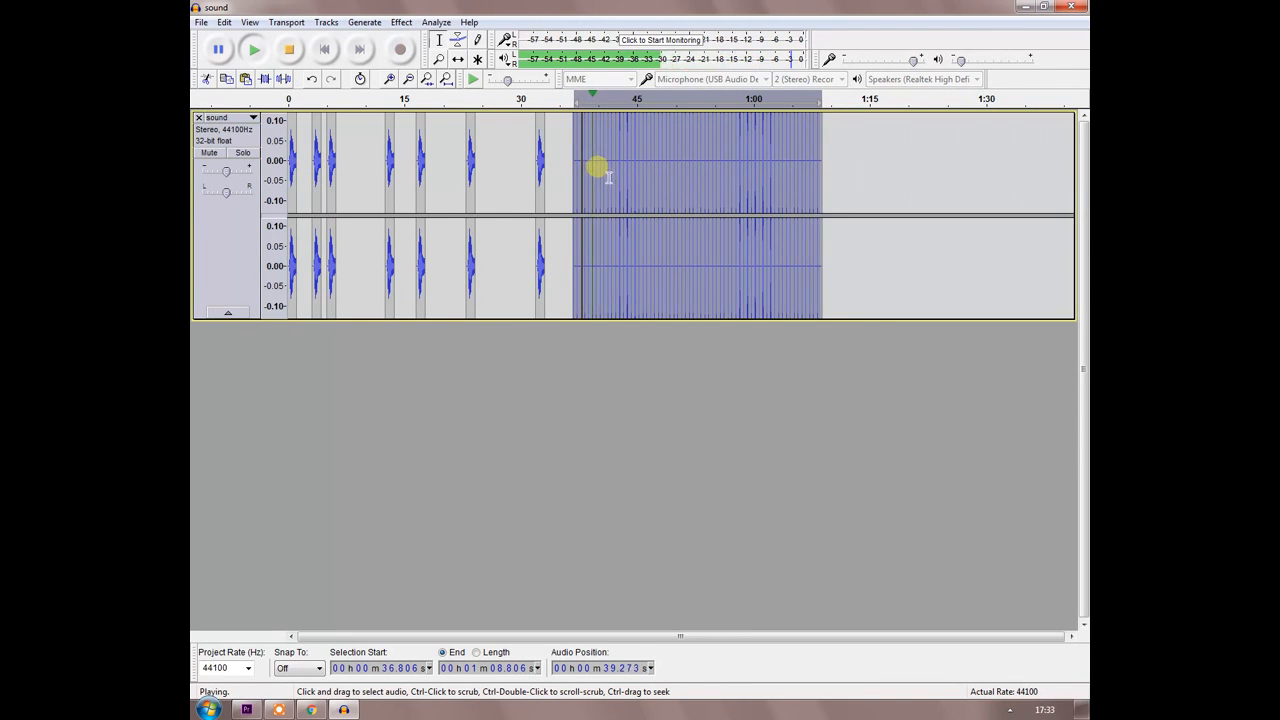
key("space")
left_click(217, 348)
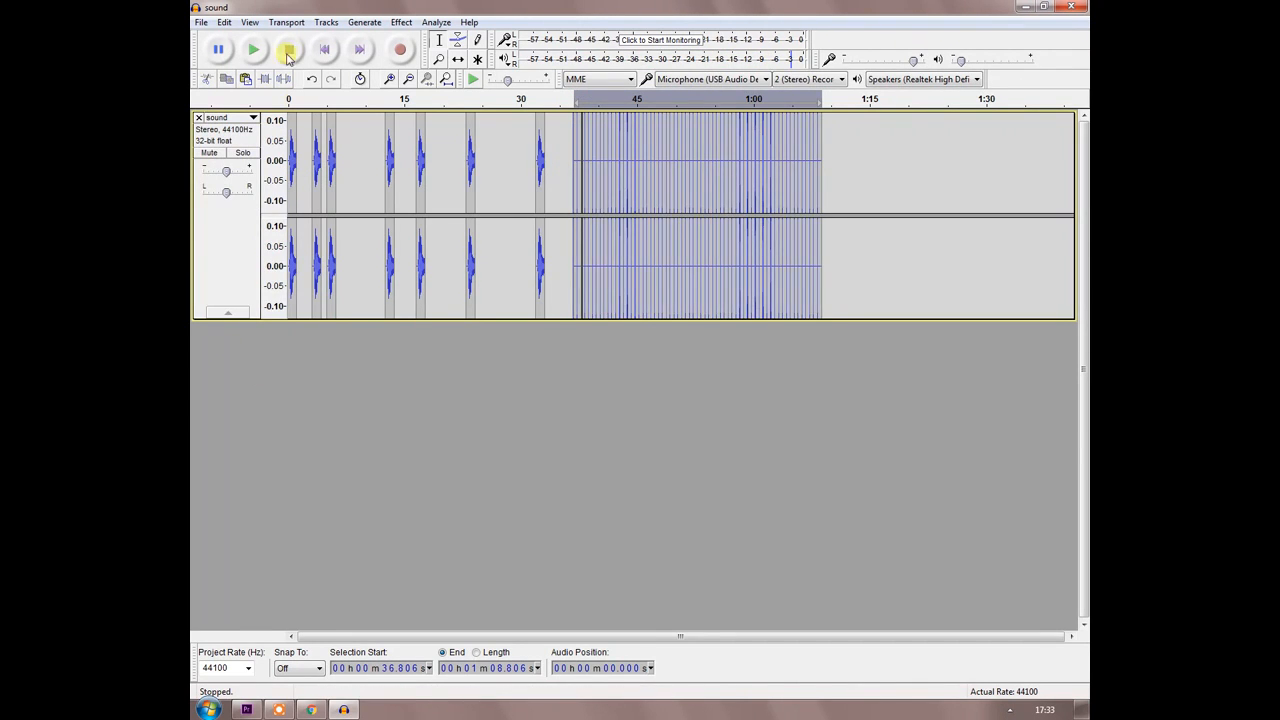
Add a new mono track, reduce the stereo track's height, and place the cursor at about 15 s in the new track.
left_click(325, 22)
mouse_move(331, 38)
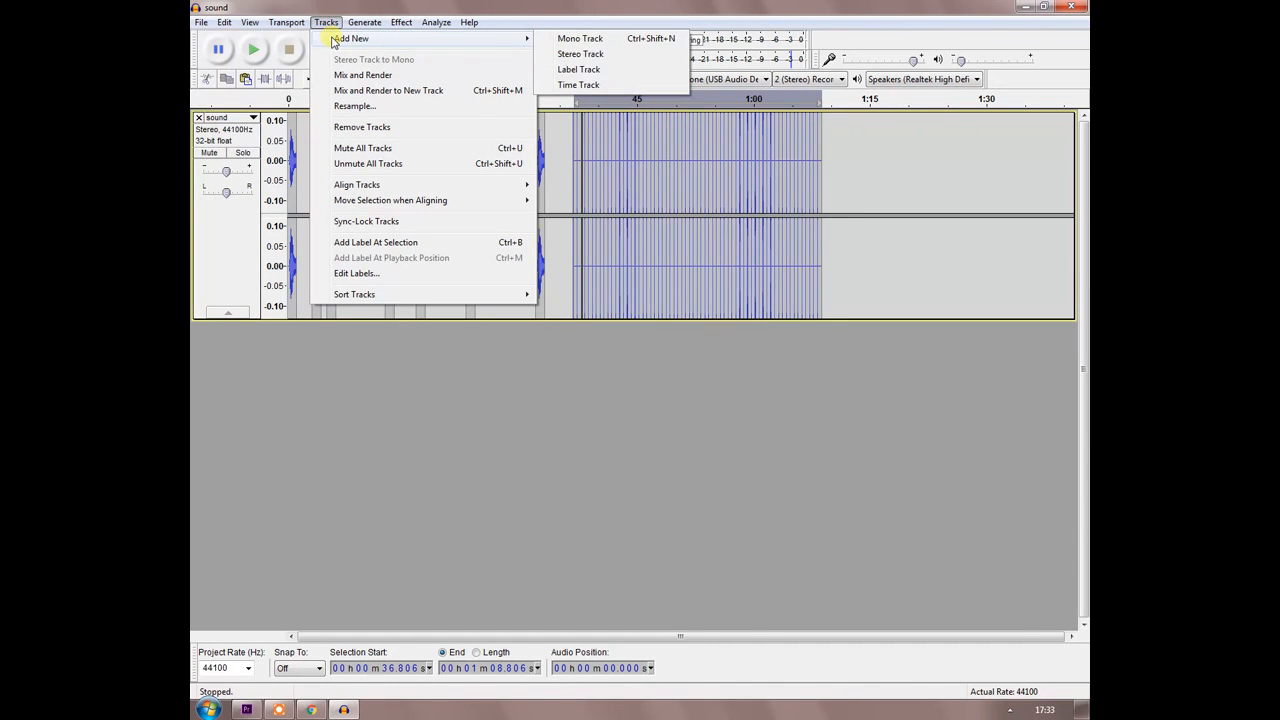
left_click(579, 38)
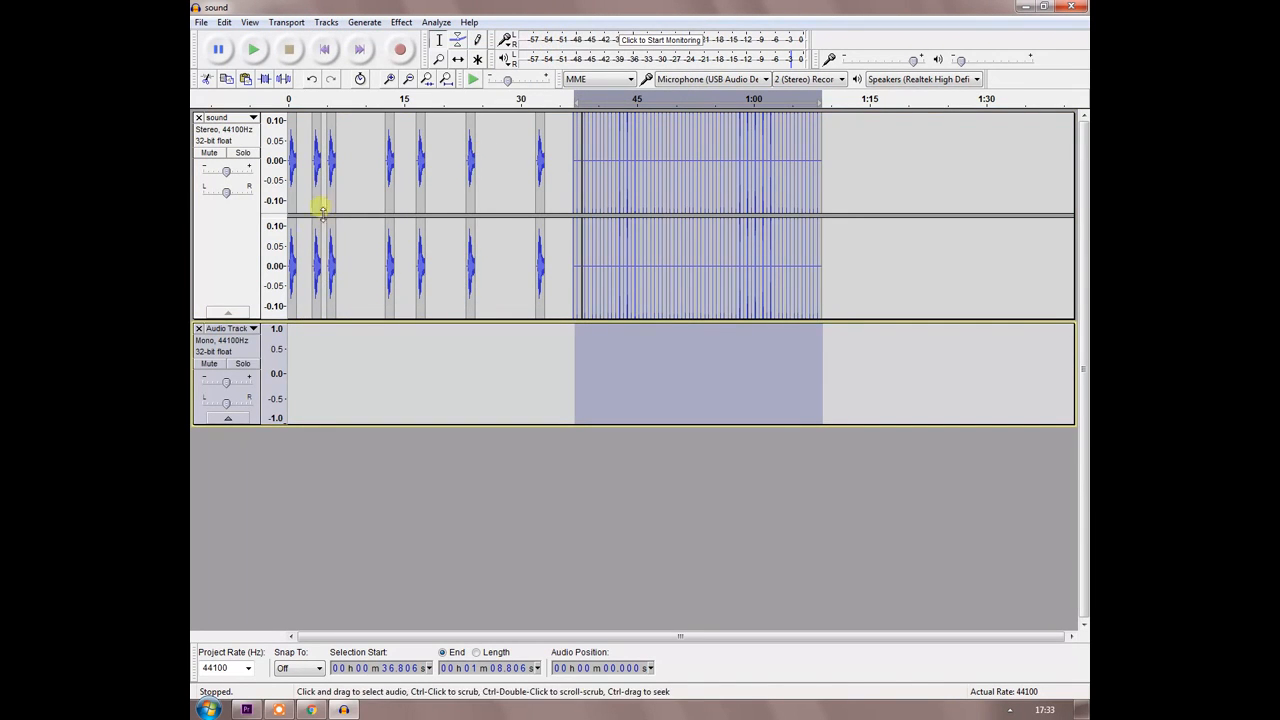
left_click_drag(232, 322, 232, 250)
left_click(403, 300)
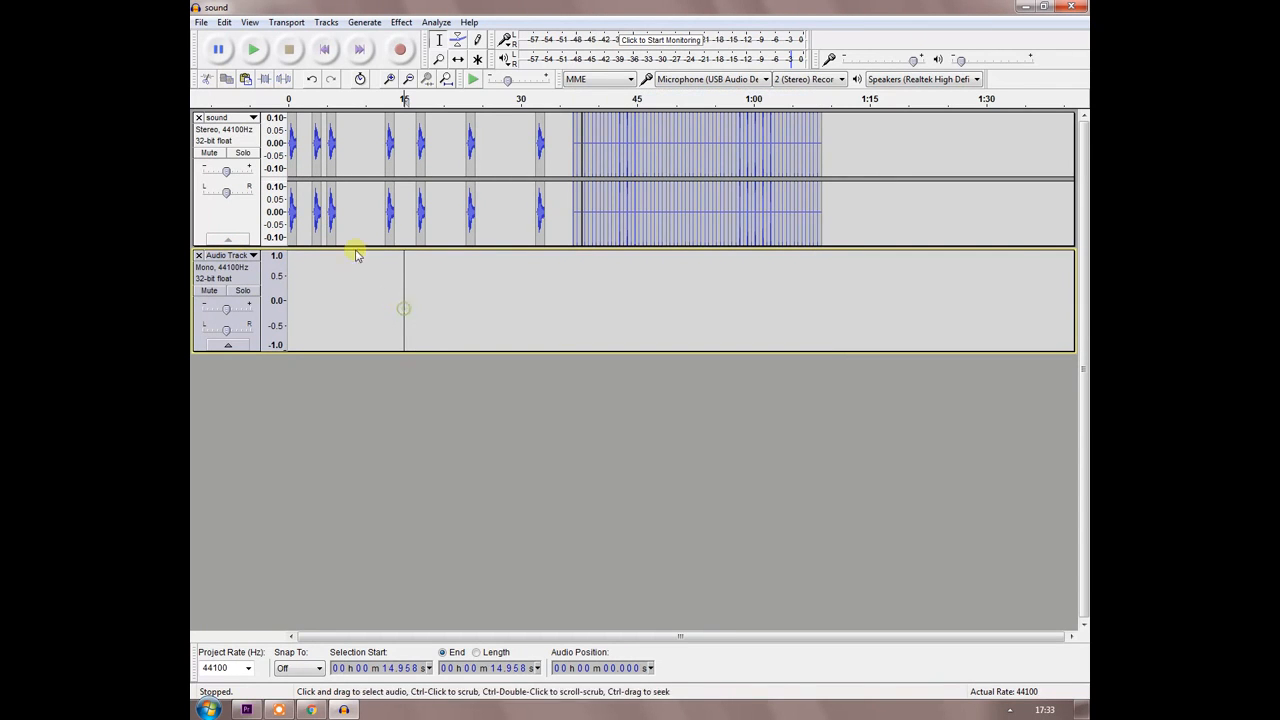
Remove the empty mono track and import sound.mp3 from the desktop as a second track.
double_click(487, 12)
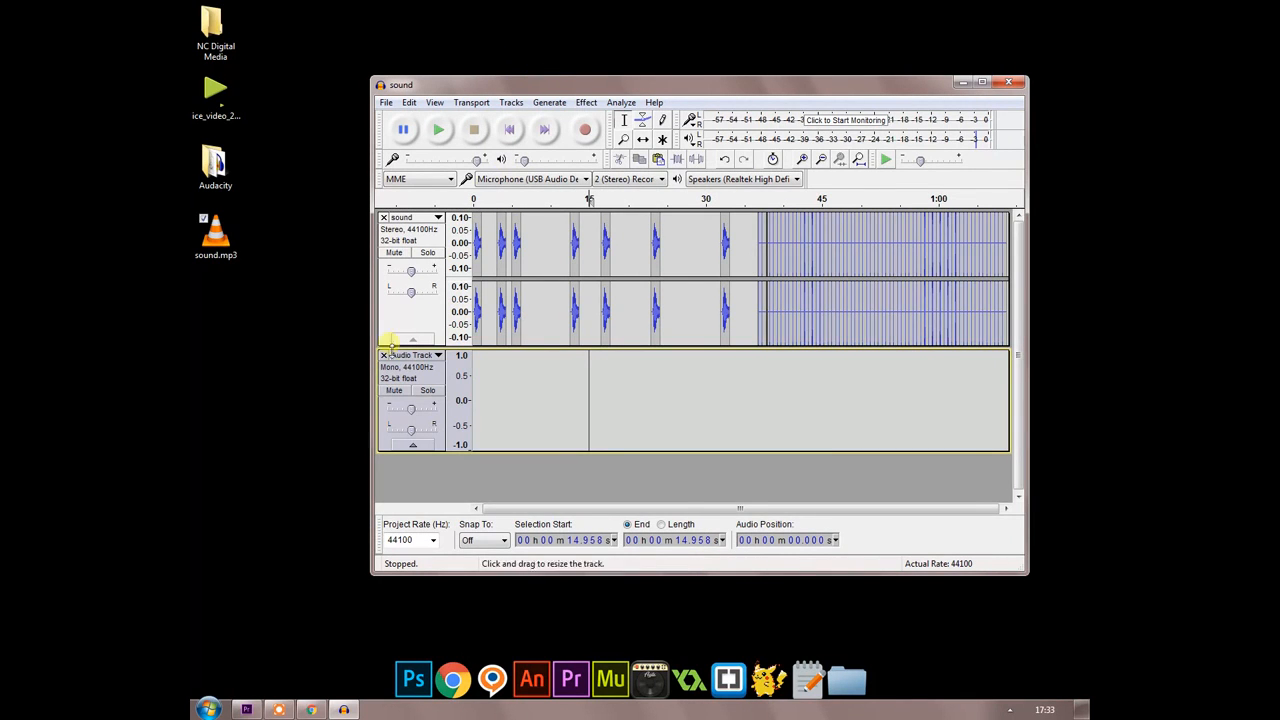
left_click(383, 355)
left_click_drag(214, 235, 423, 416)
double_click(565, 92)
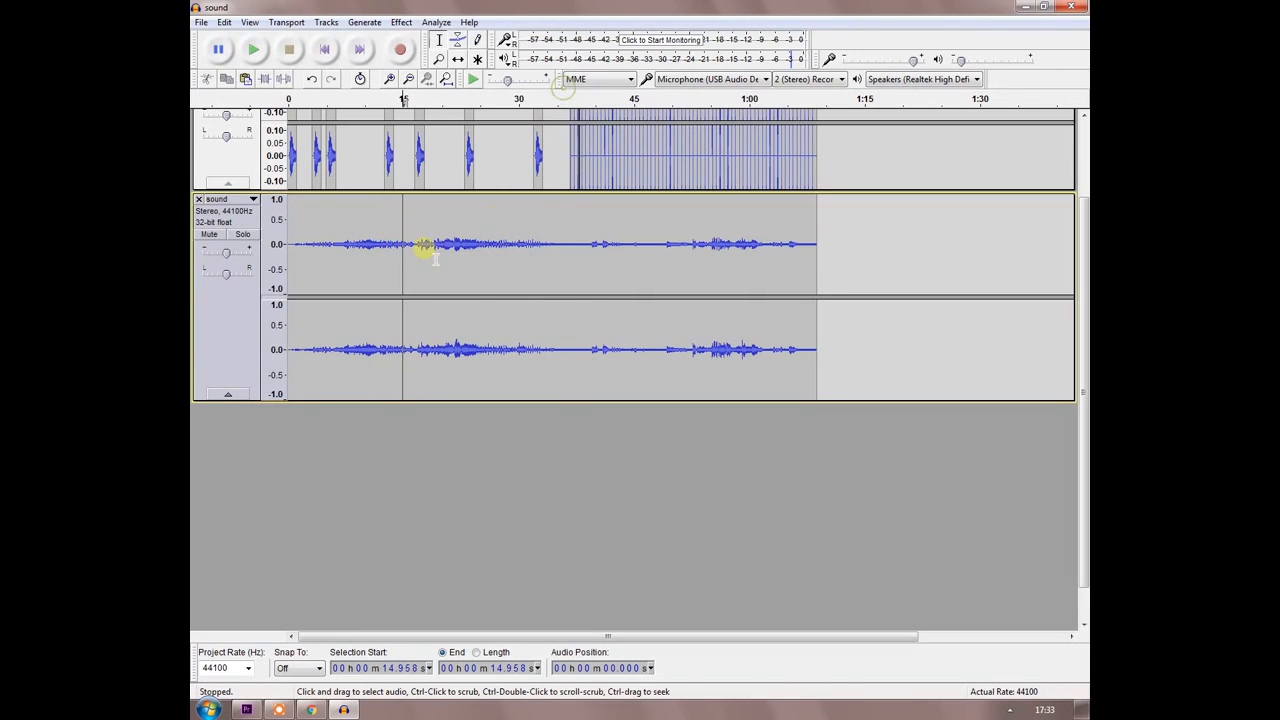
Adjust the imported track's vertical zoom until its amplitude scale spans roughly -0.10 to 0.10 around the waveform.
left_click(352, 256)
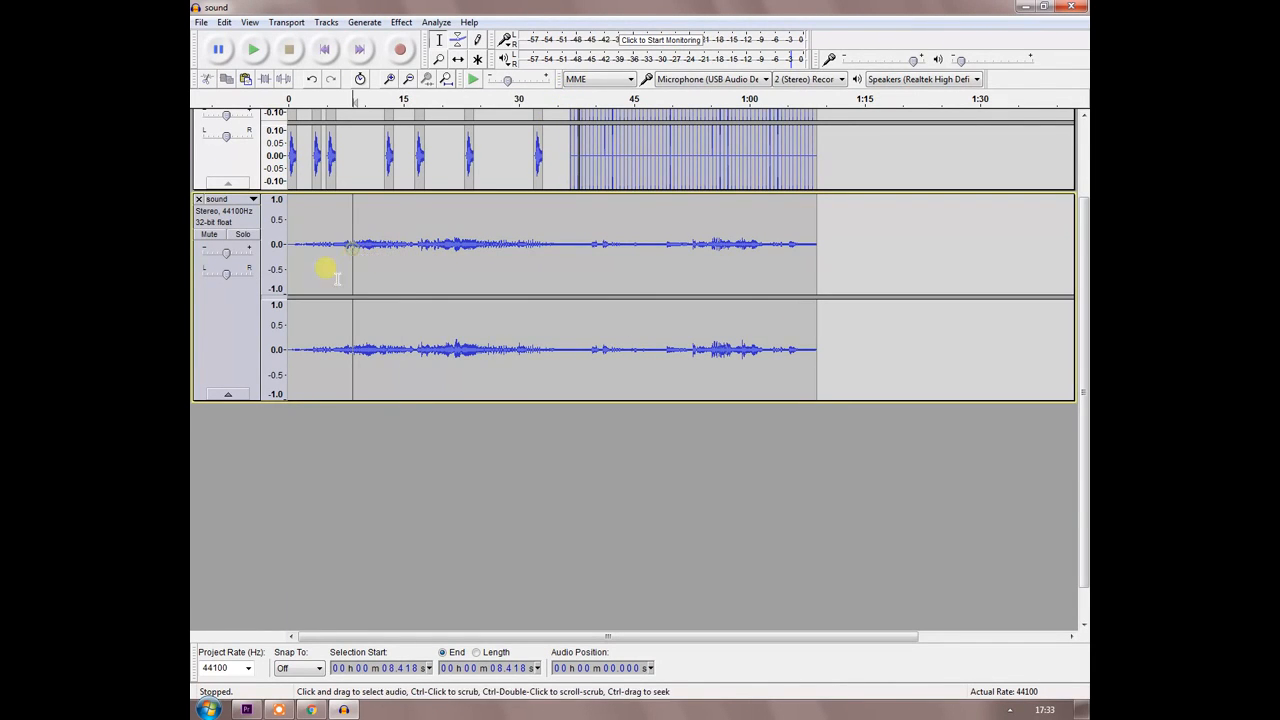
left_click(279, 253)
left_click(279, 253)
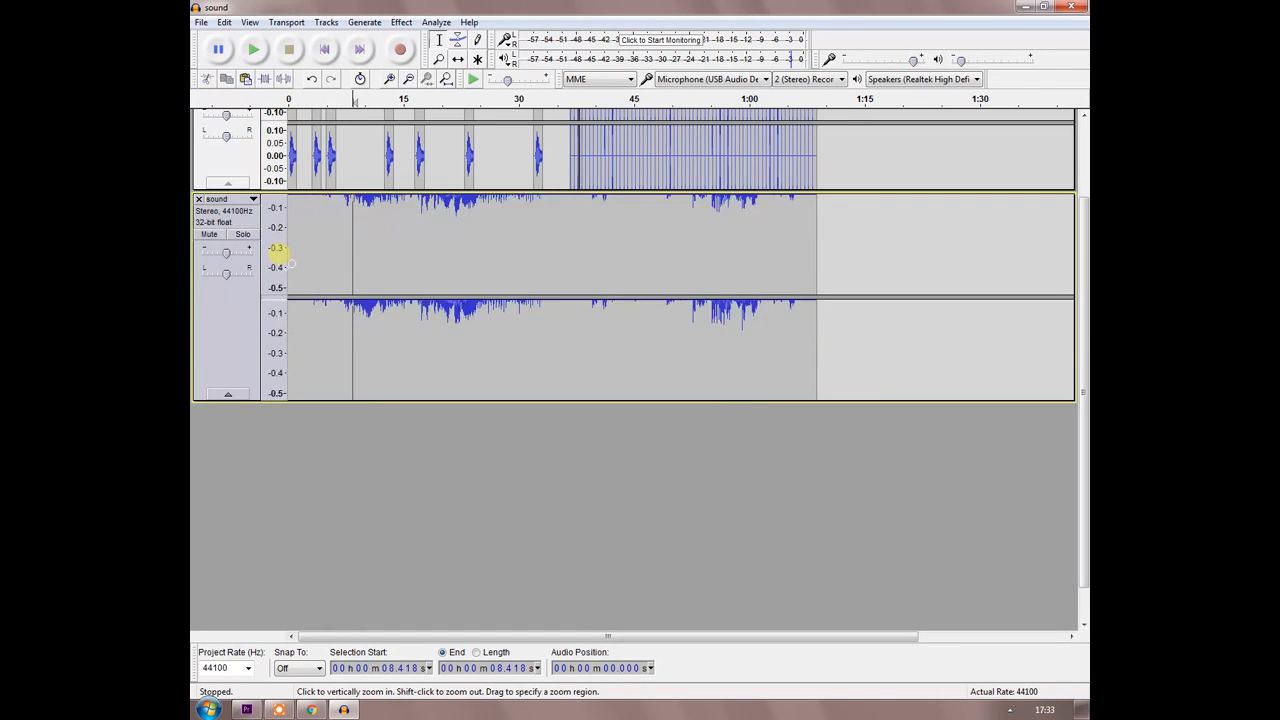
left_click(279, 253)
scroll(326, 241, "up", 1)
scroll(335, 285, "down", 1)
left_click(327, 272)
scroll(329, 255, "up", 1)
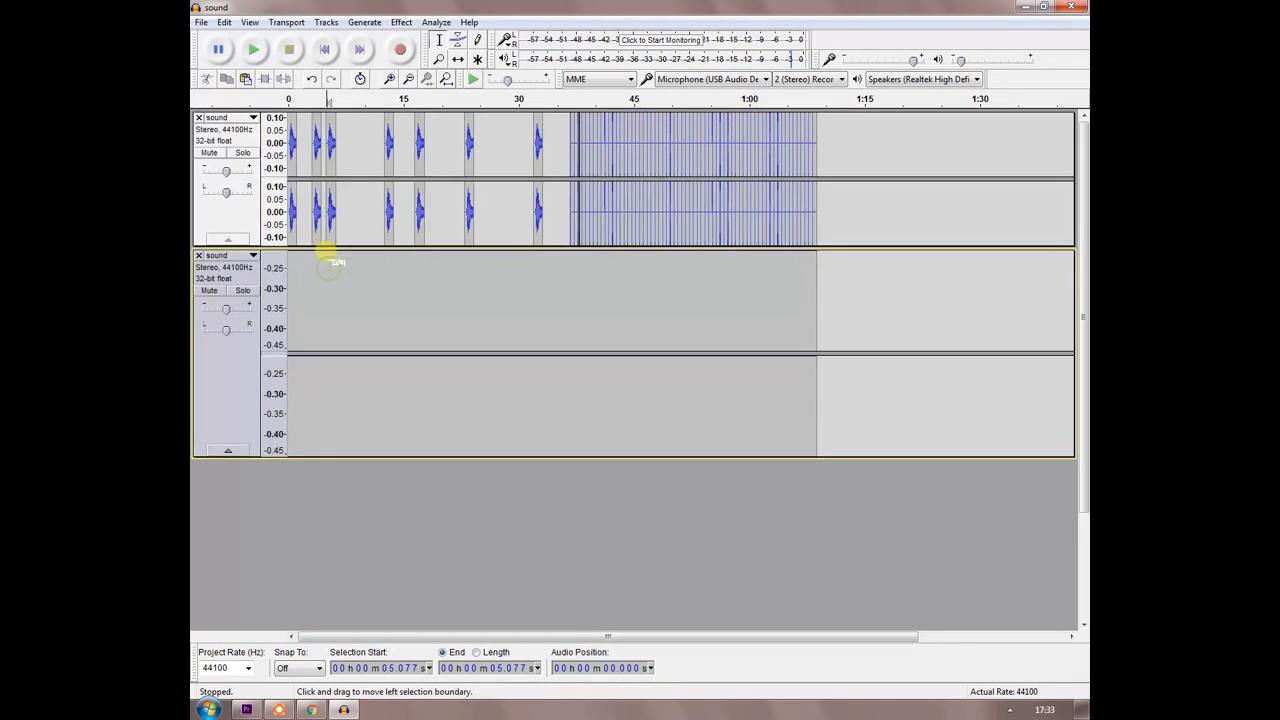
scroll(325, 258, "down", 1)
left_click(279, 214)
scroll(281, 216, "up", 3)
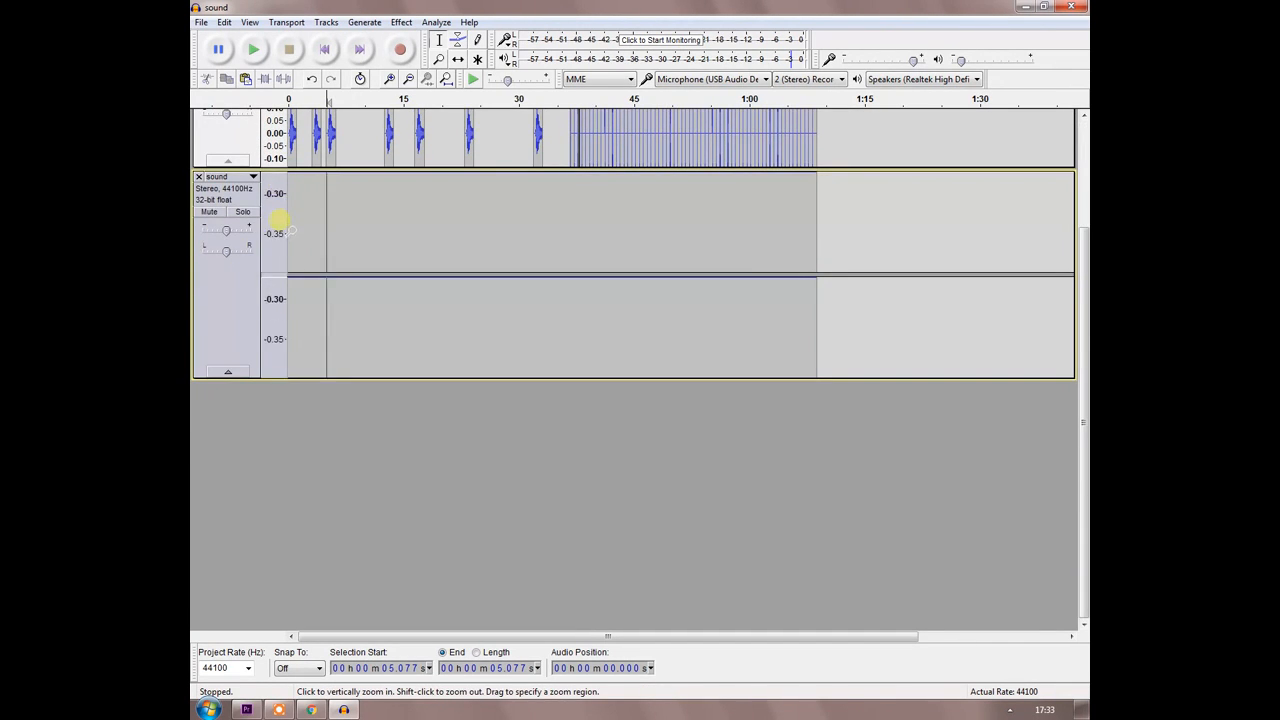
scroll(290, 224, "up", 5)
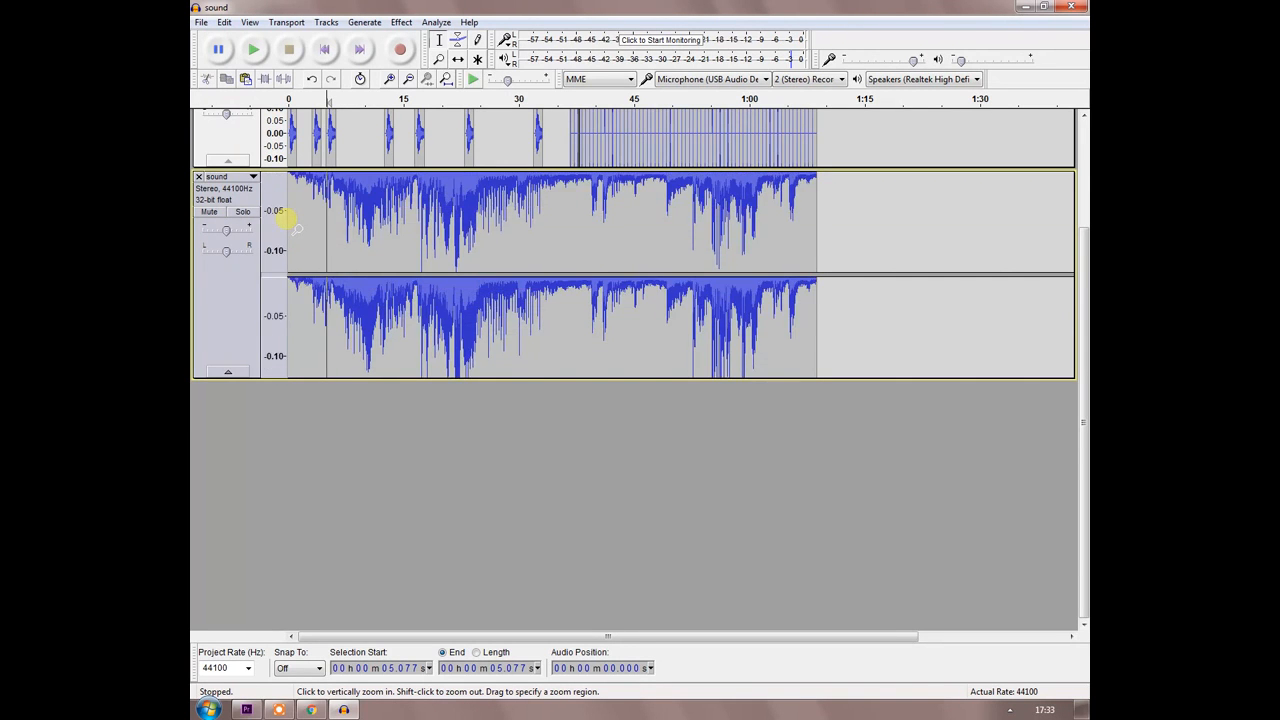
scroll(290, 226, "up", 1)
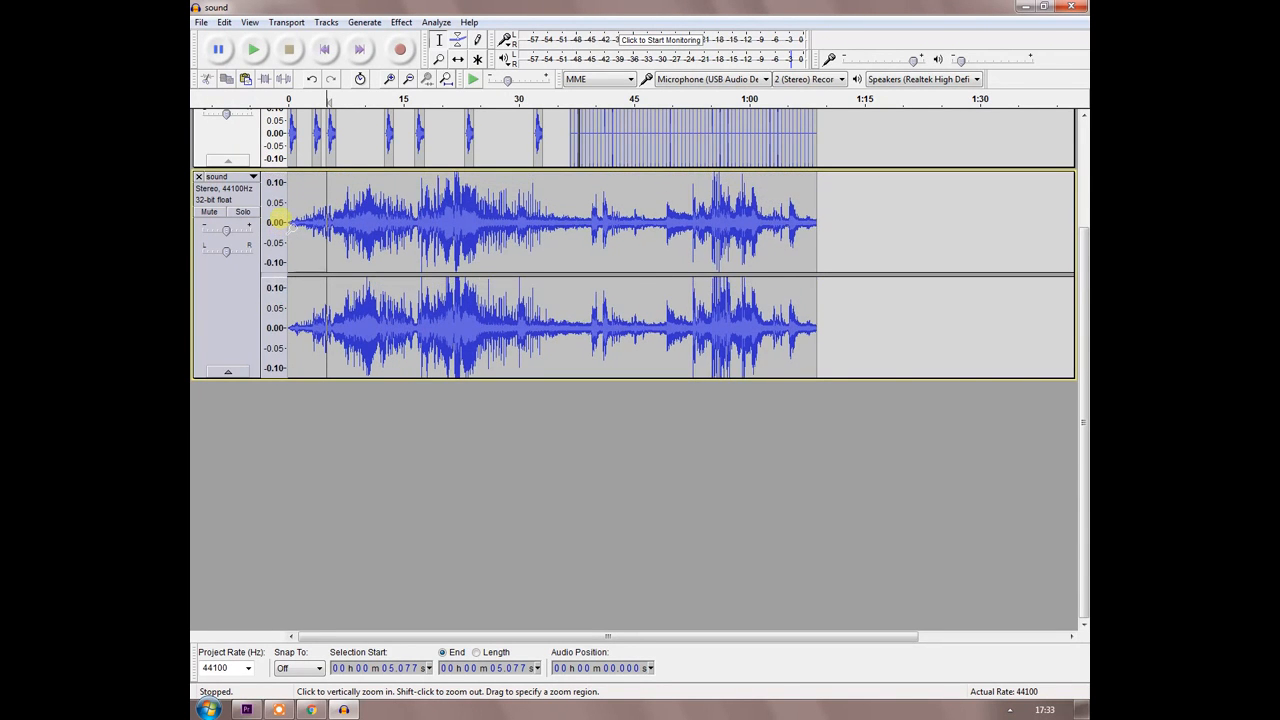
scroll(280, 222, "up", 1)
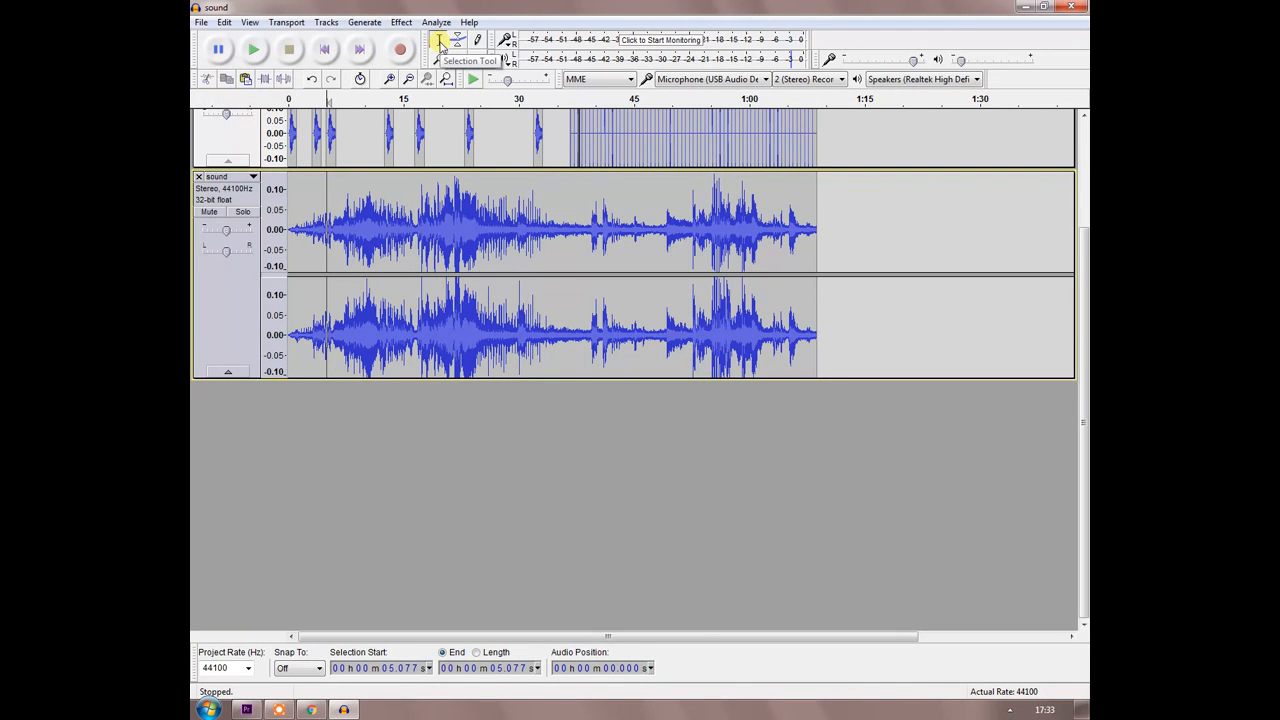
Shorten the imported track by deleting its first 6.2 s and further sections, including the one from about 13.2 s to 24.1 s.
left_click(441, 46)
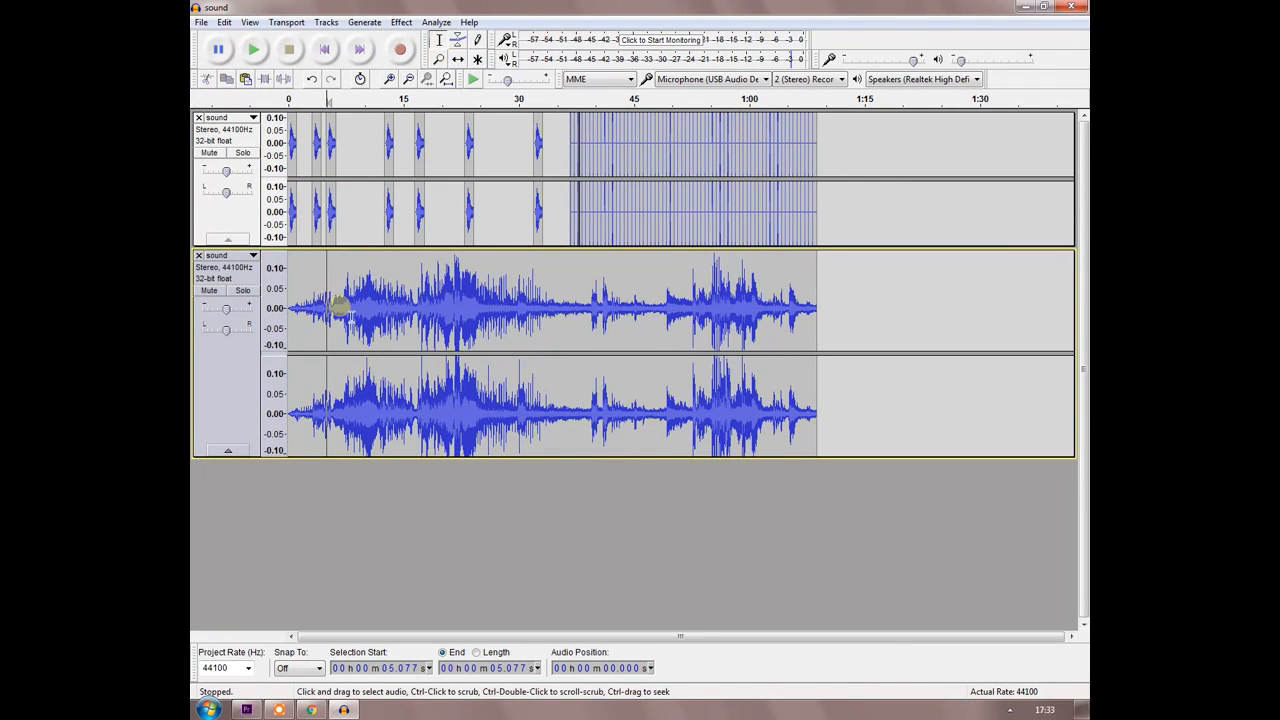
left_click_drag(336, 310, 275, 311)
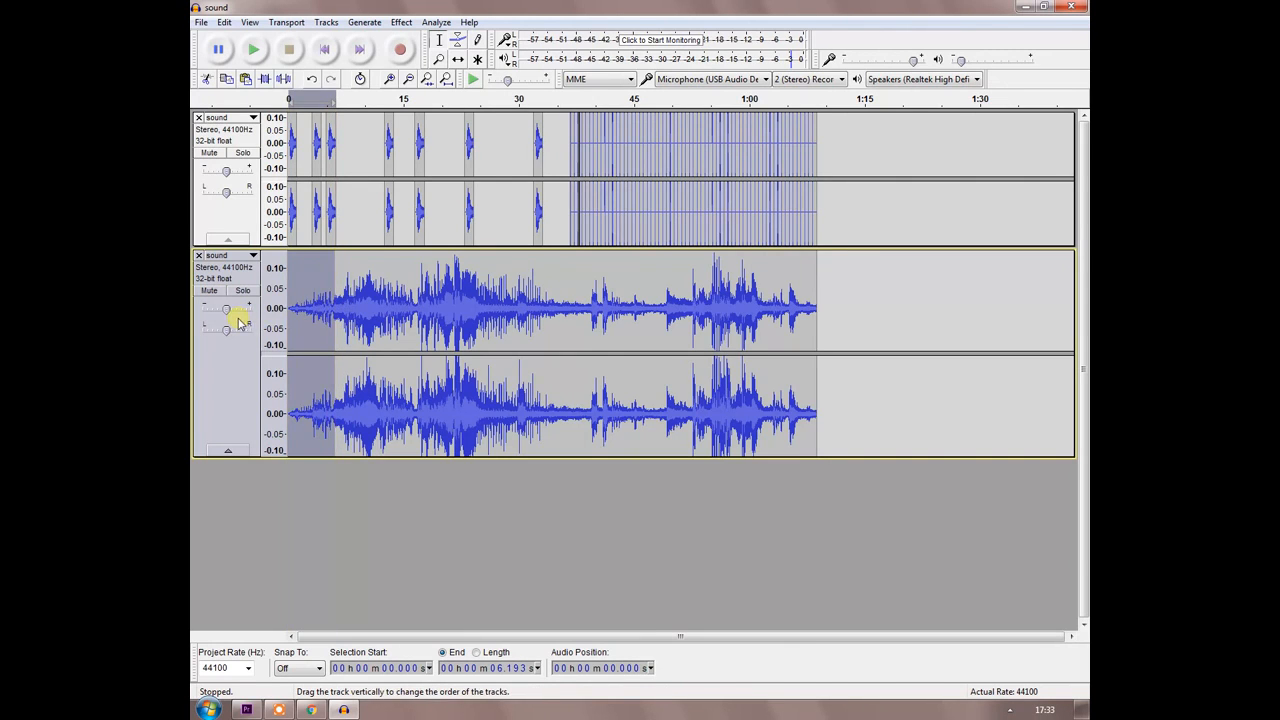
key("Delete")
mouse_move(372, 316)
left_mouse_down()
mouse_move(543, 322)
mouse_move(366, 322)
left_mouse_up()
key("Delete")
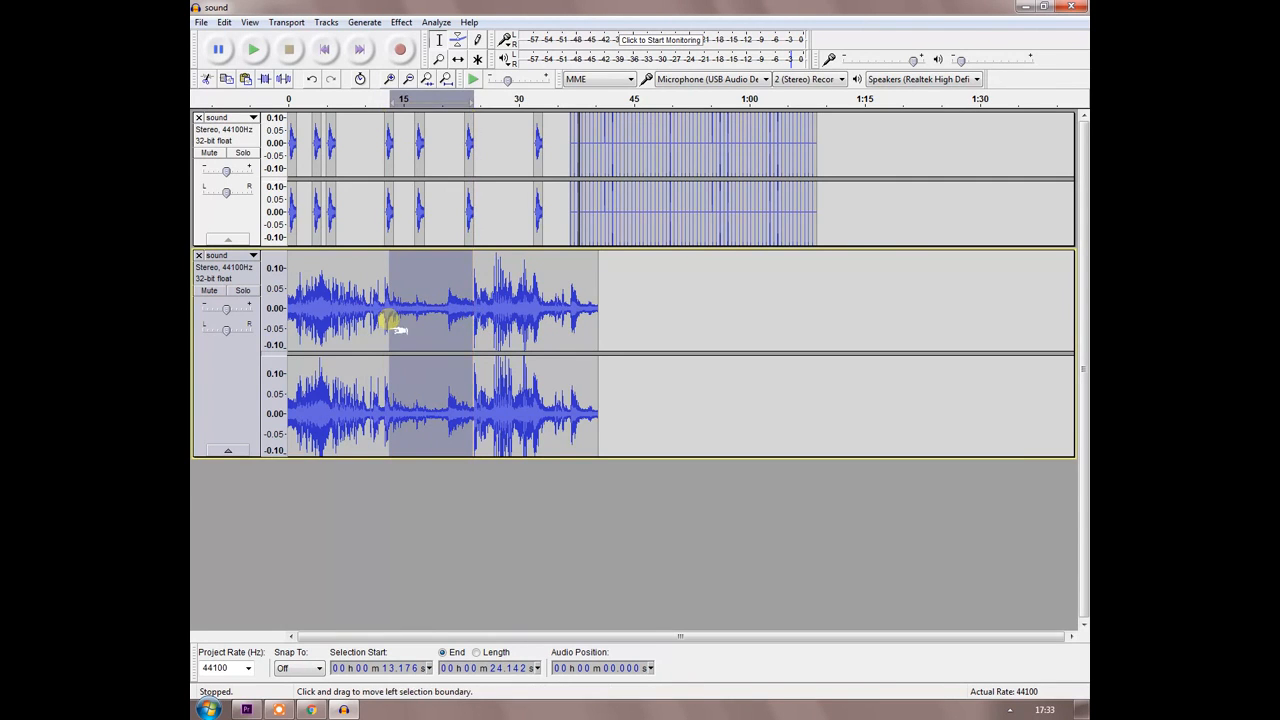
key("Delete")
left_click(583, 306)
left_click(519, 340)
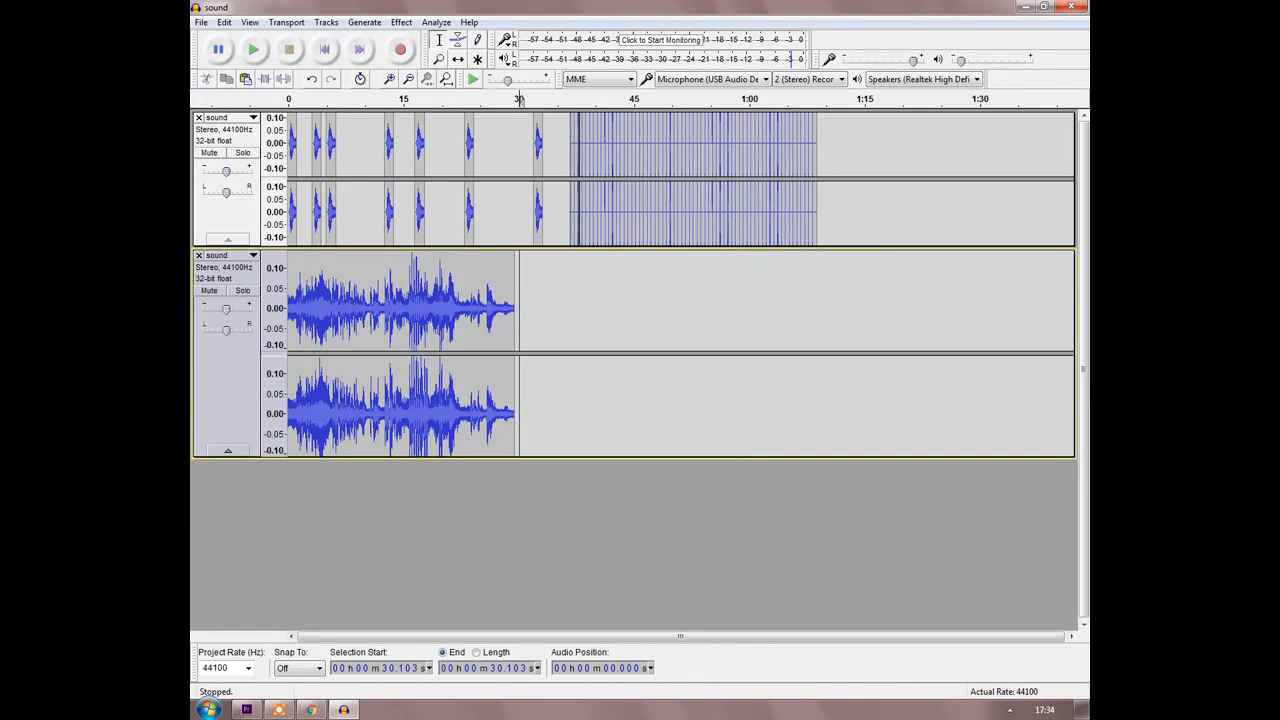
Shift the last short clip before the click track slightly earlier, to start at about 30.8 s, and return to the Selection Tool.
mouse_move(533, 138)
left_mouse_down()
mouse_move(501, 127)
mouse_move(529, 127)
left_mouse_up()
left_click(458, 59)
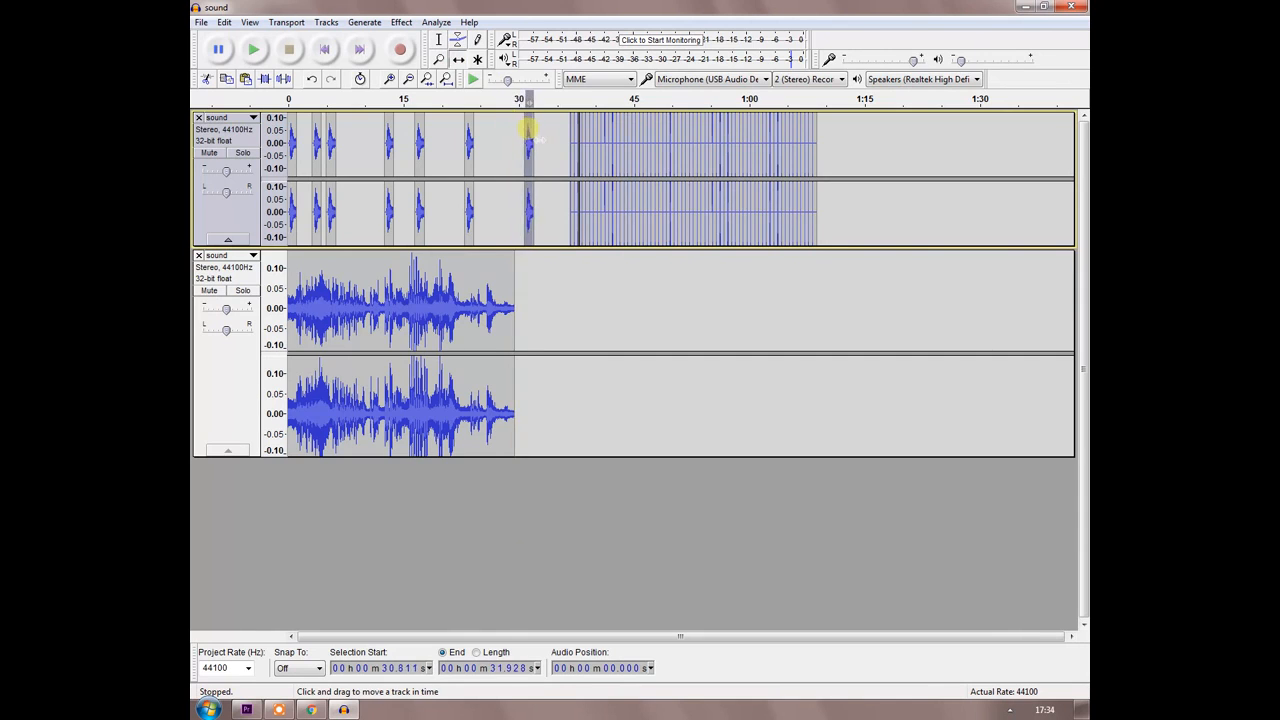
left_click(440, 42)
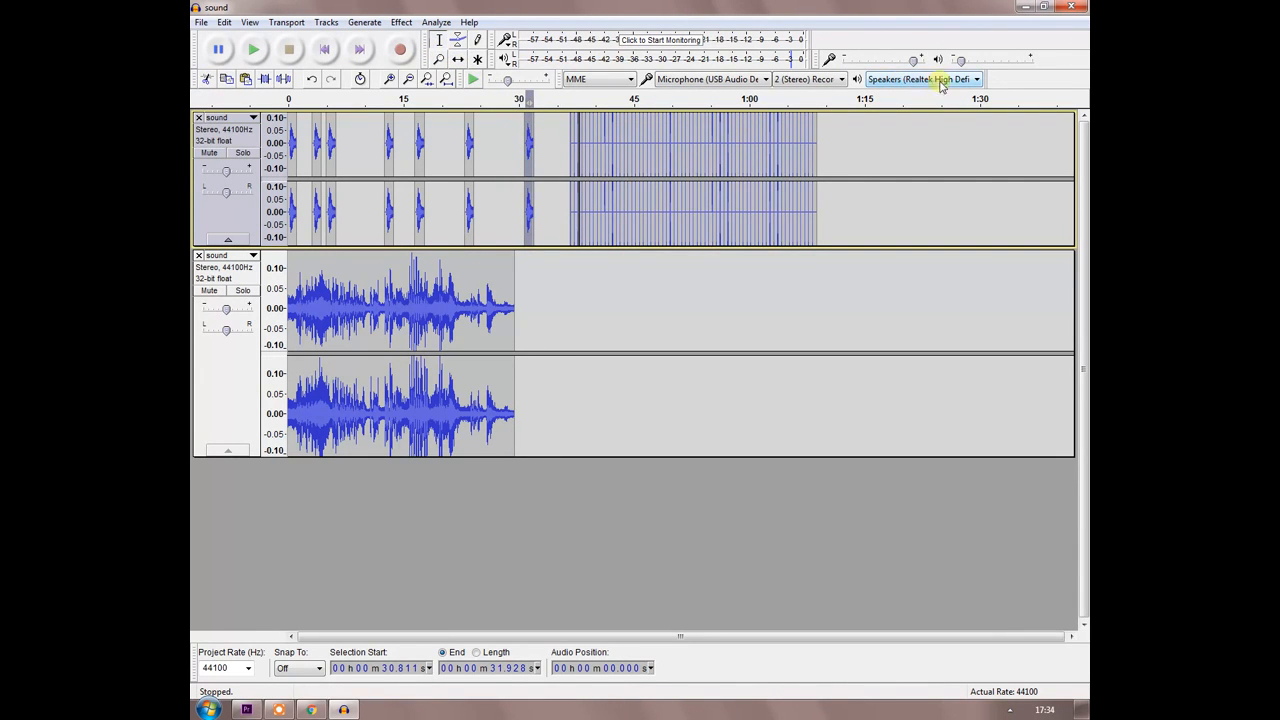
Play the selected short clip at about 30.8 s.
left_click(695, 41)
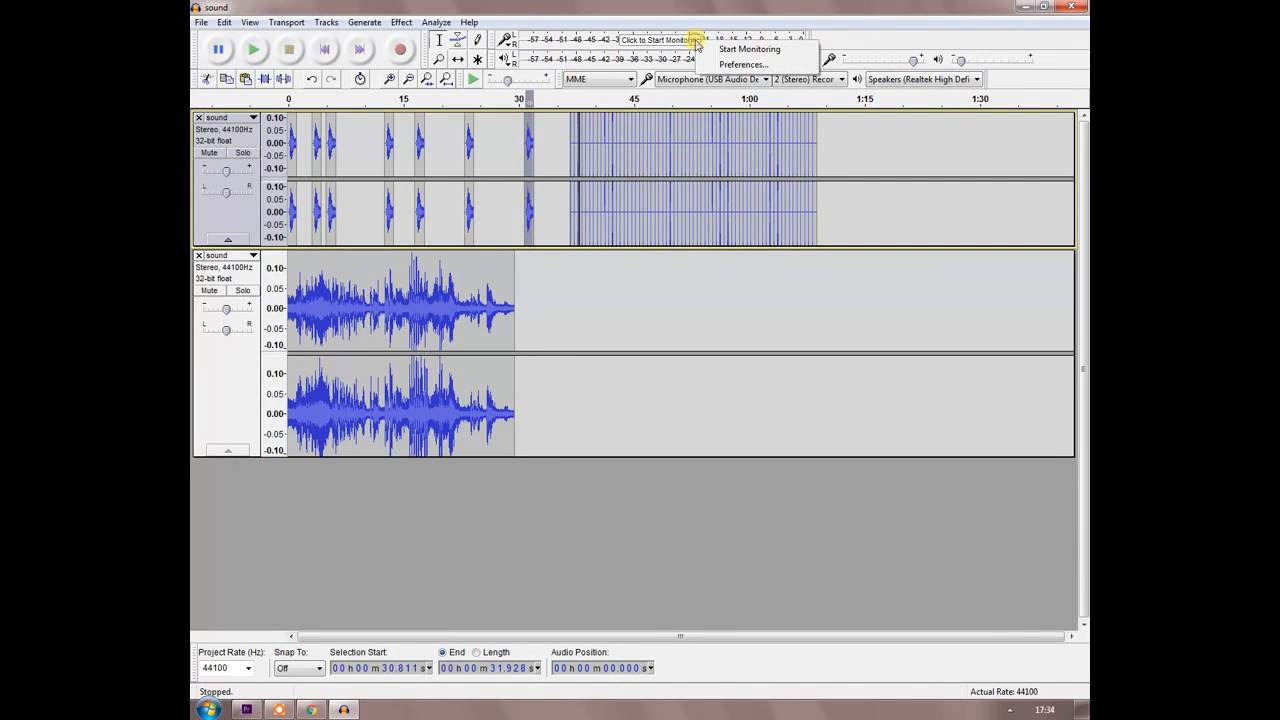
left_click(558, 8)
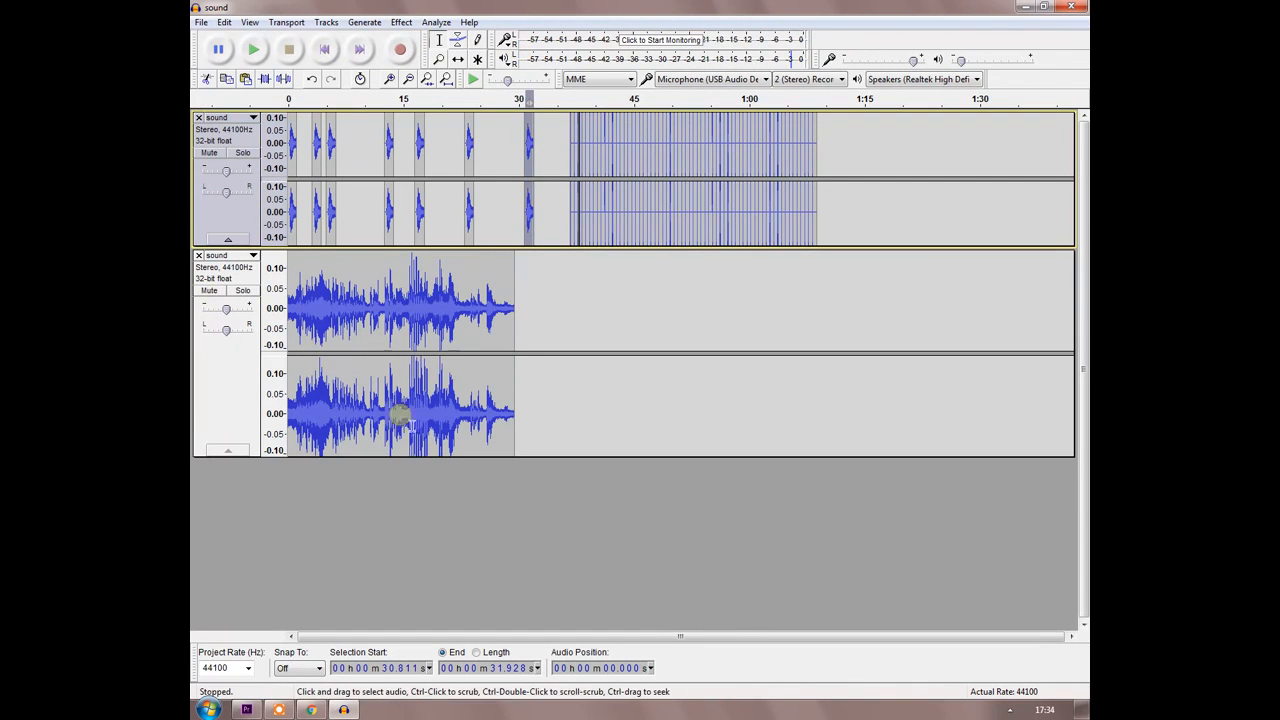
left_click(250, 55)
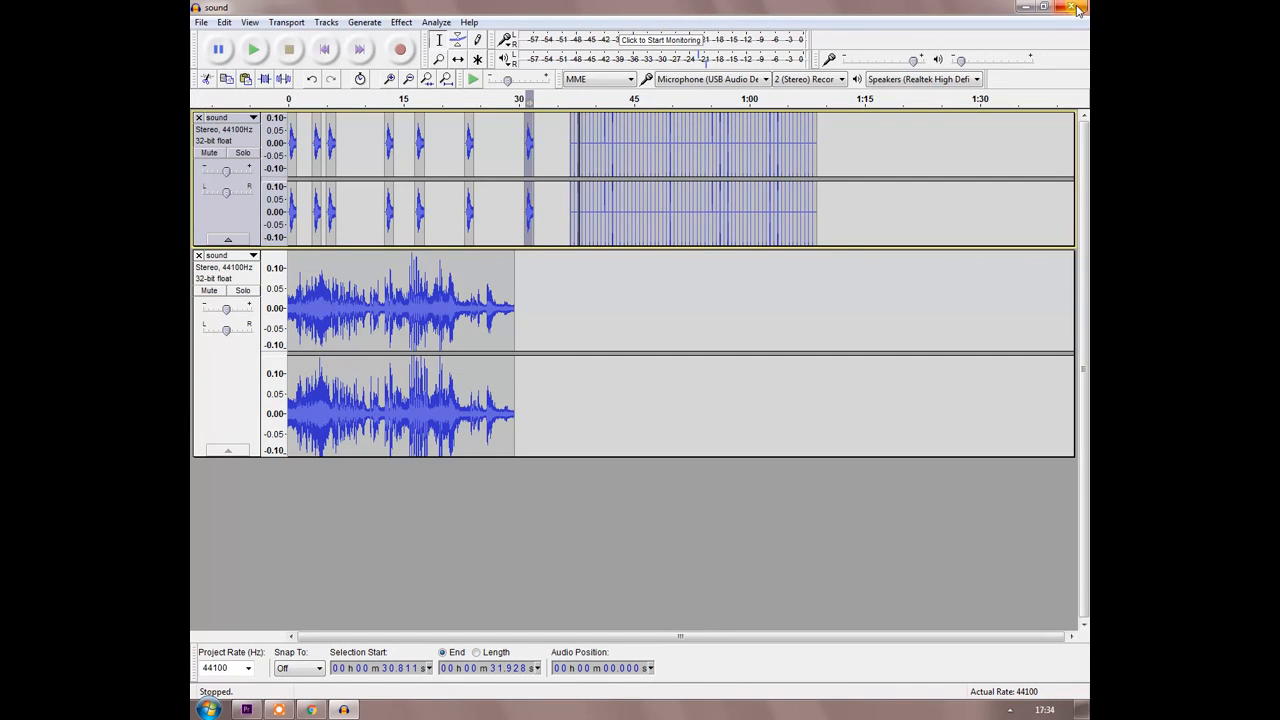
Export the mix to the desktop as sound'2.wav in WAV signed 16-bit PCM, accepting the stereo mixdown and metadata, and reveal the desktop.
left_click(203, 23)
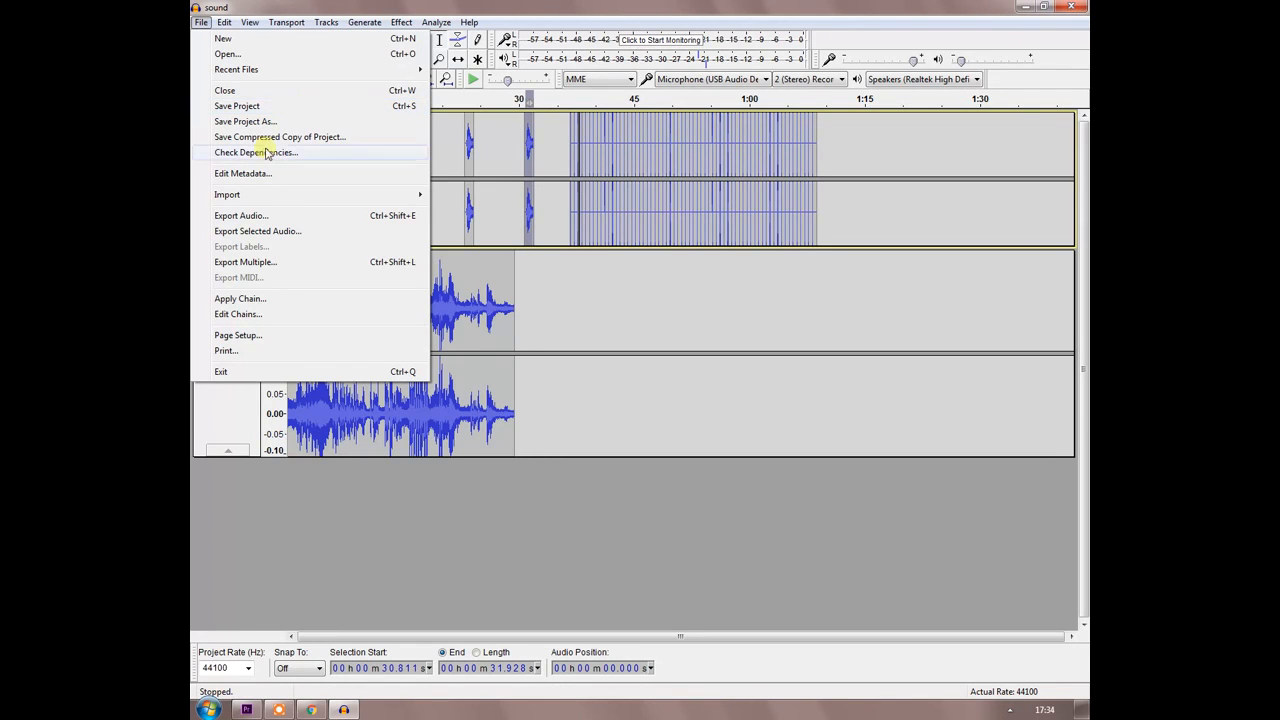
left_click(330, 216)
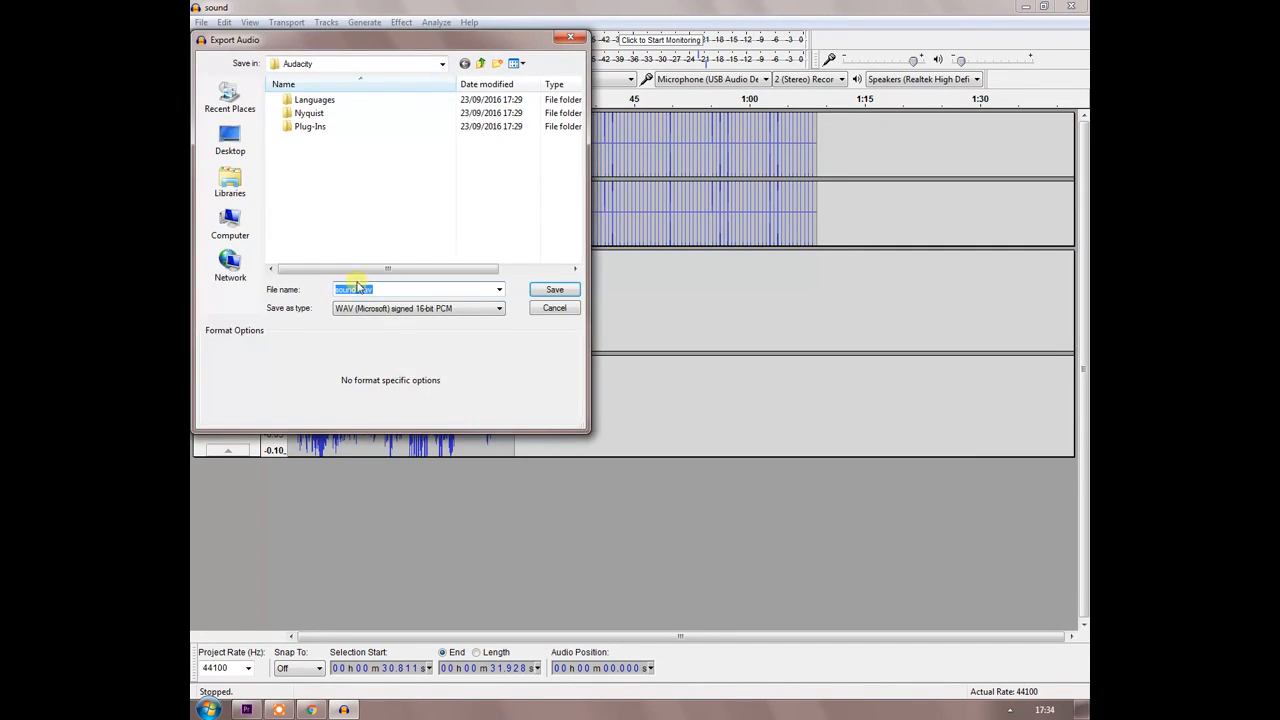
left_click(230, 140)
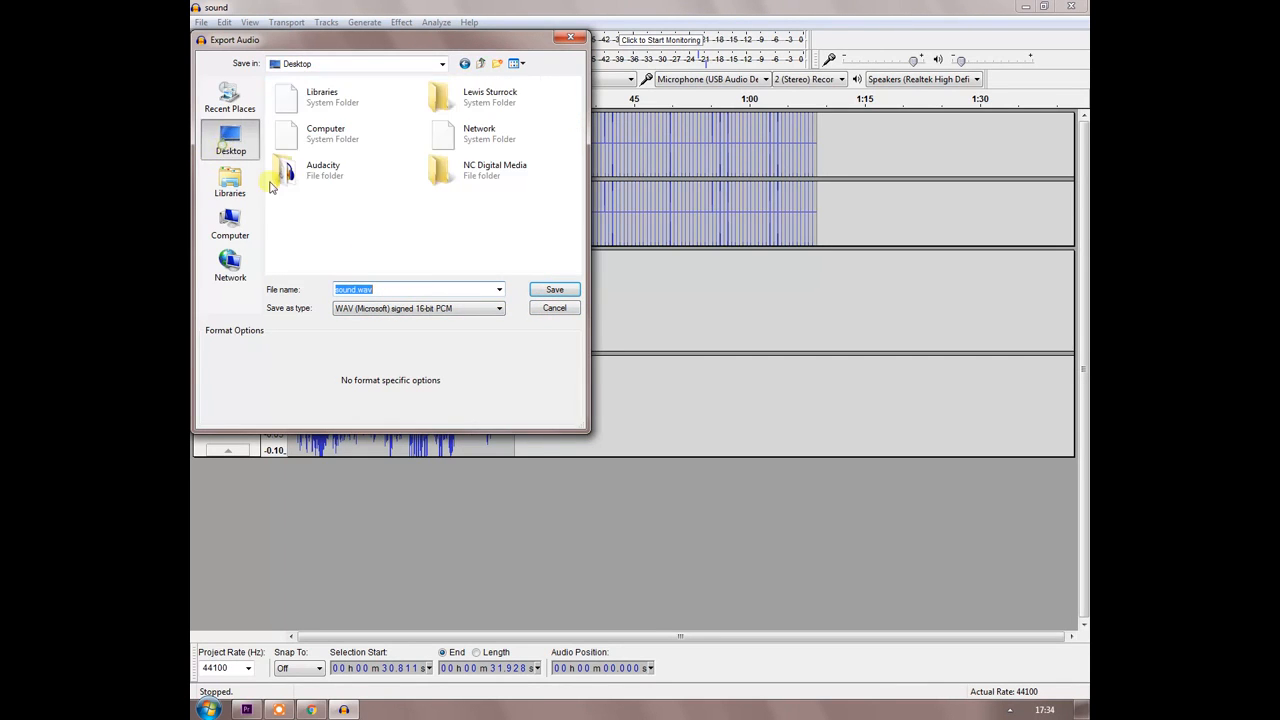
left_click(355, 289)
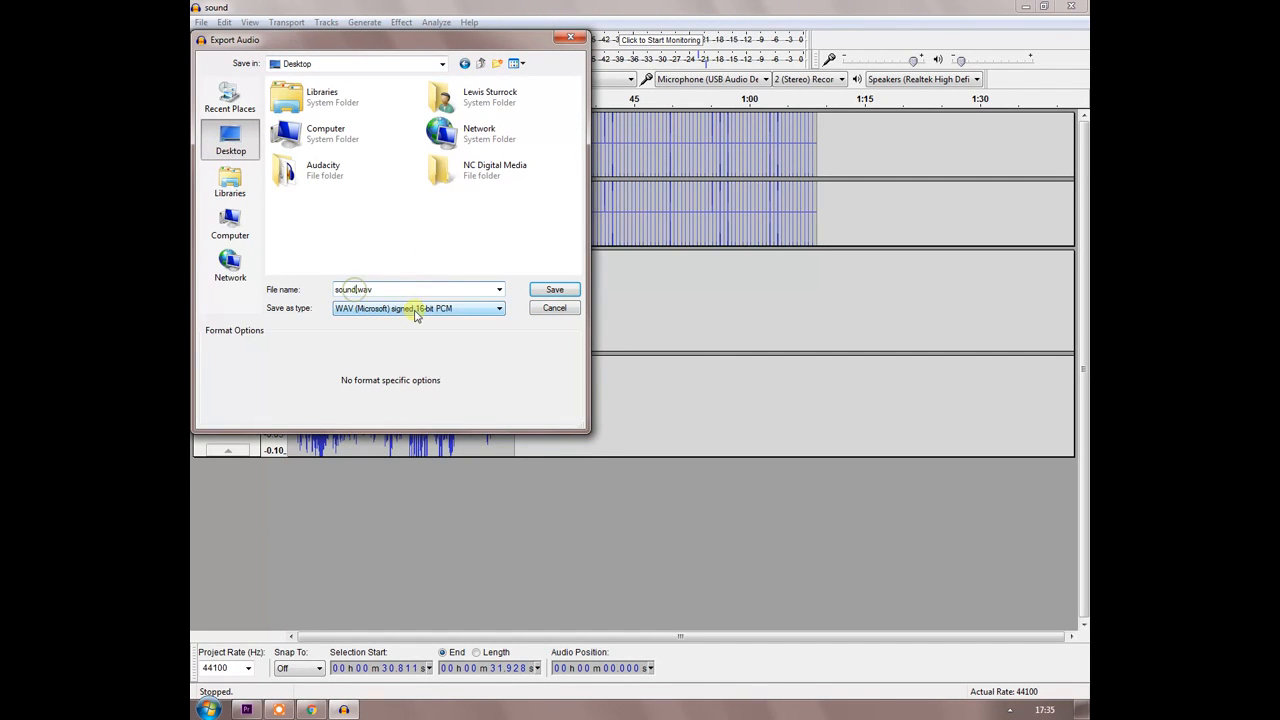
left_click(549, 289)
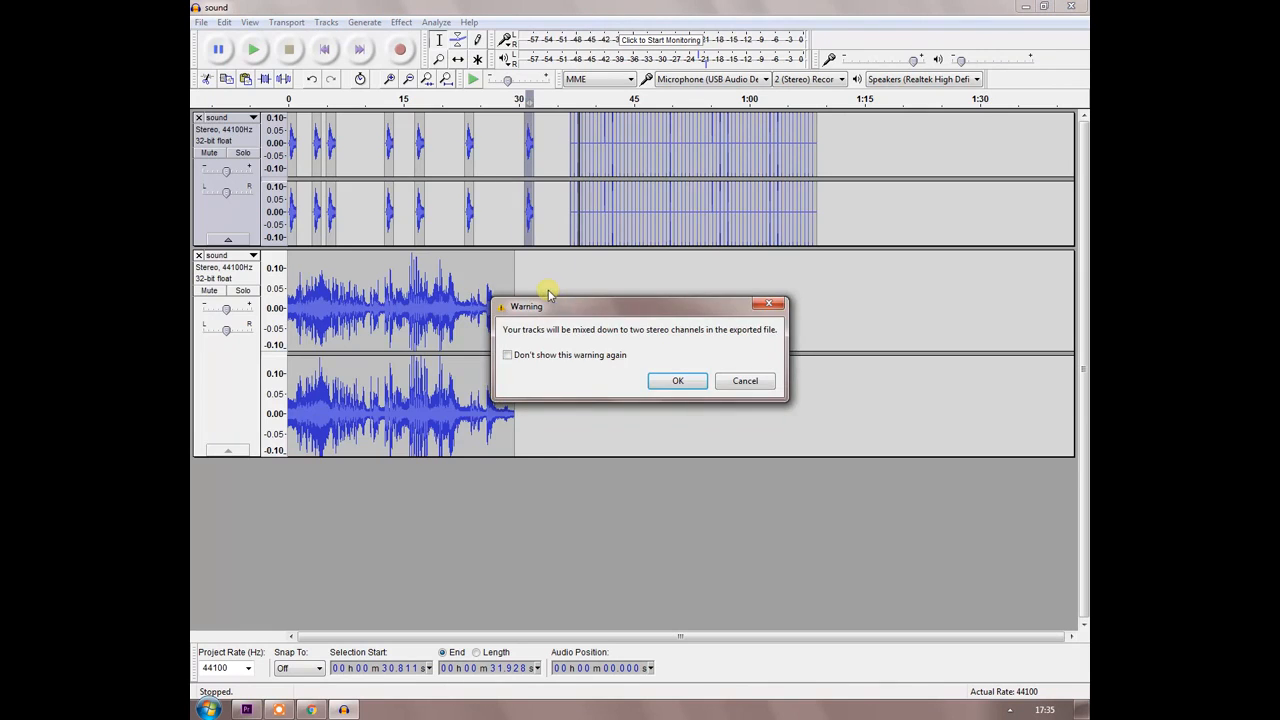
left_click(677, 381)
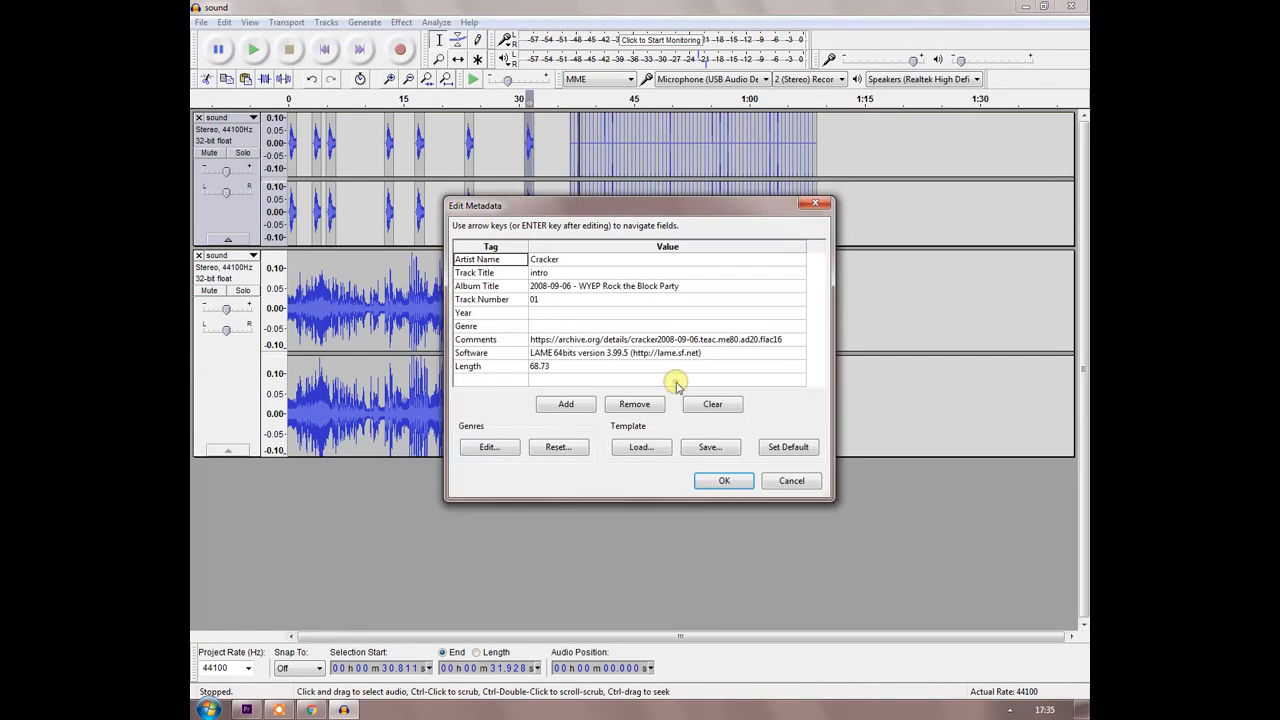
left_click(718, 482)
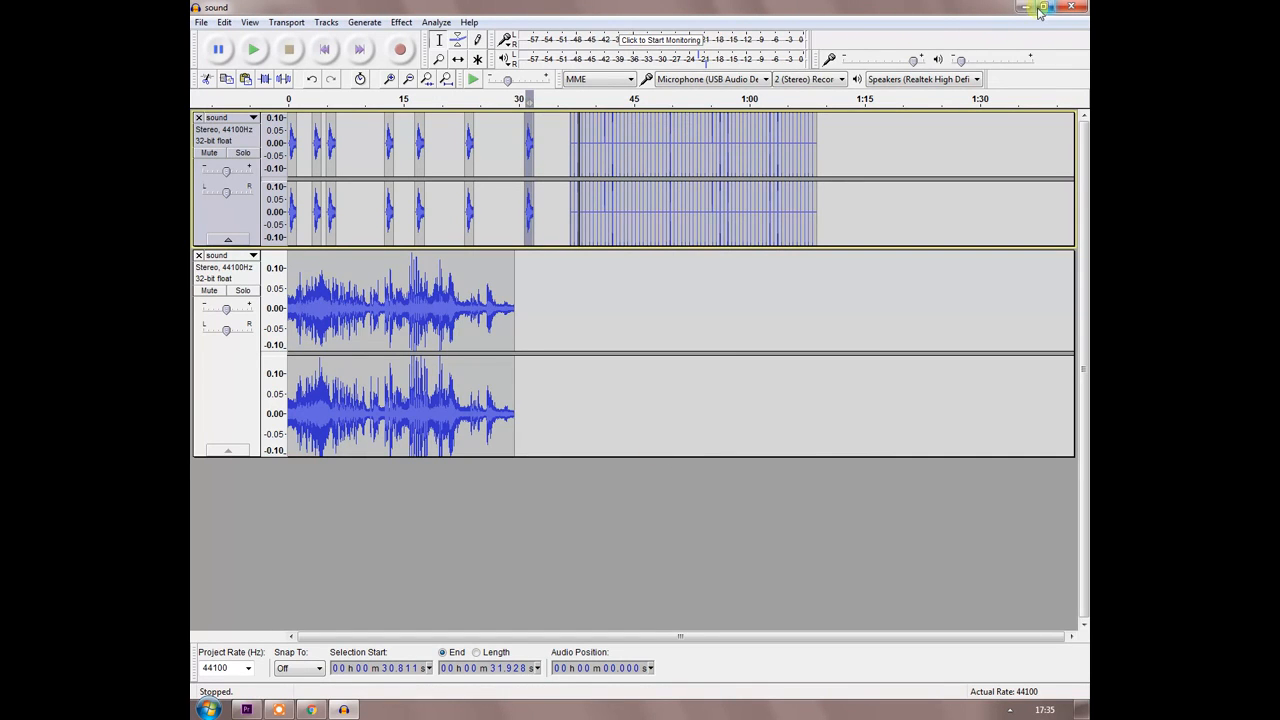
double_click(940, 9)
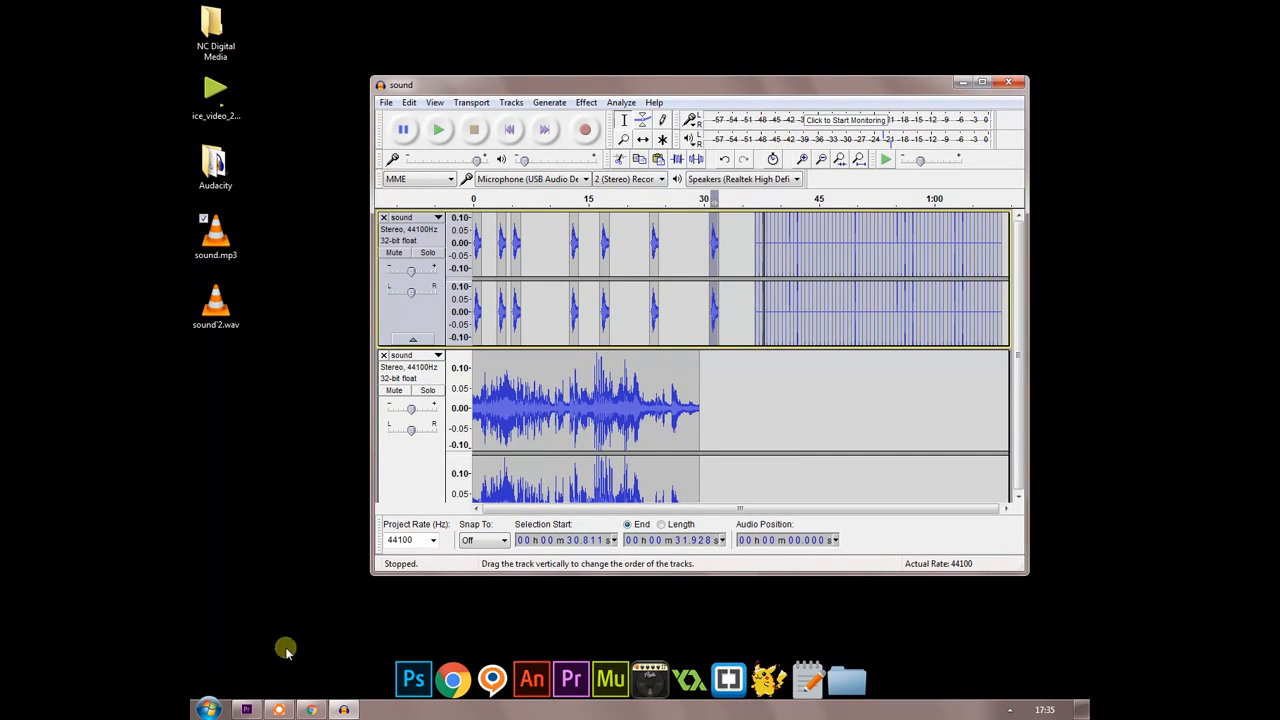
left_click(281, 709)
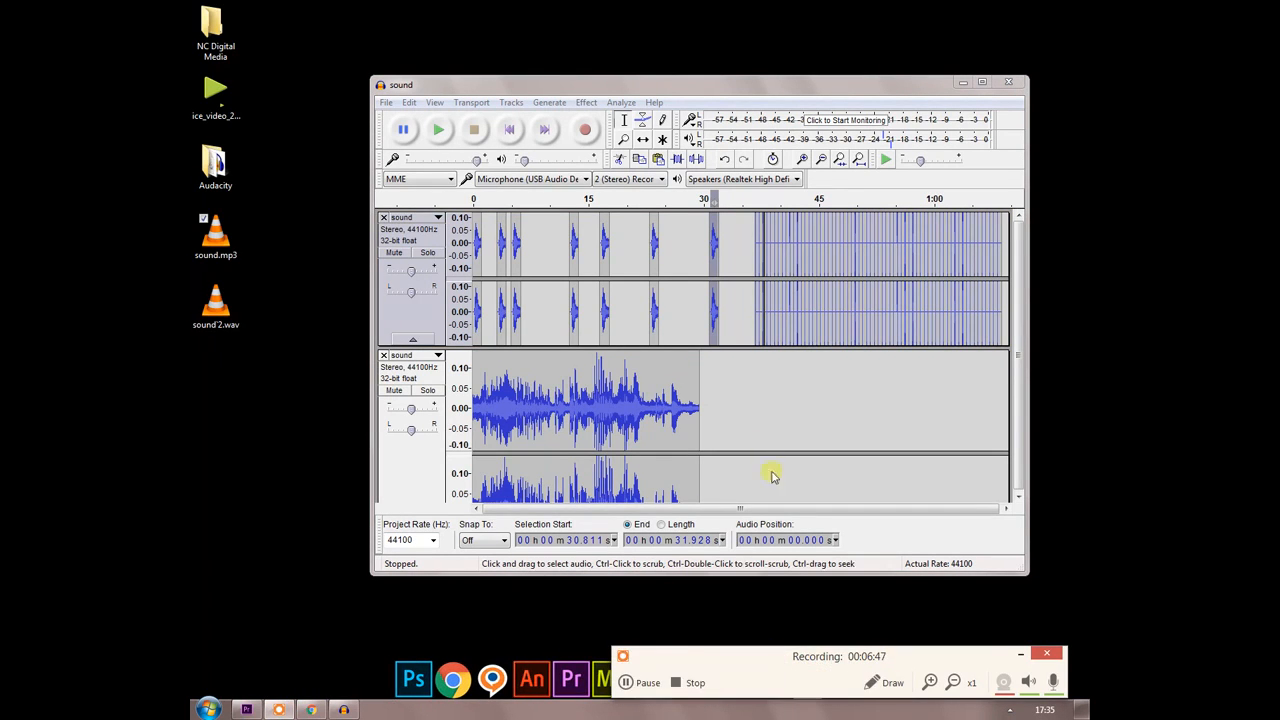